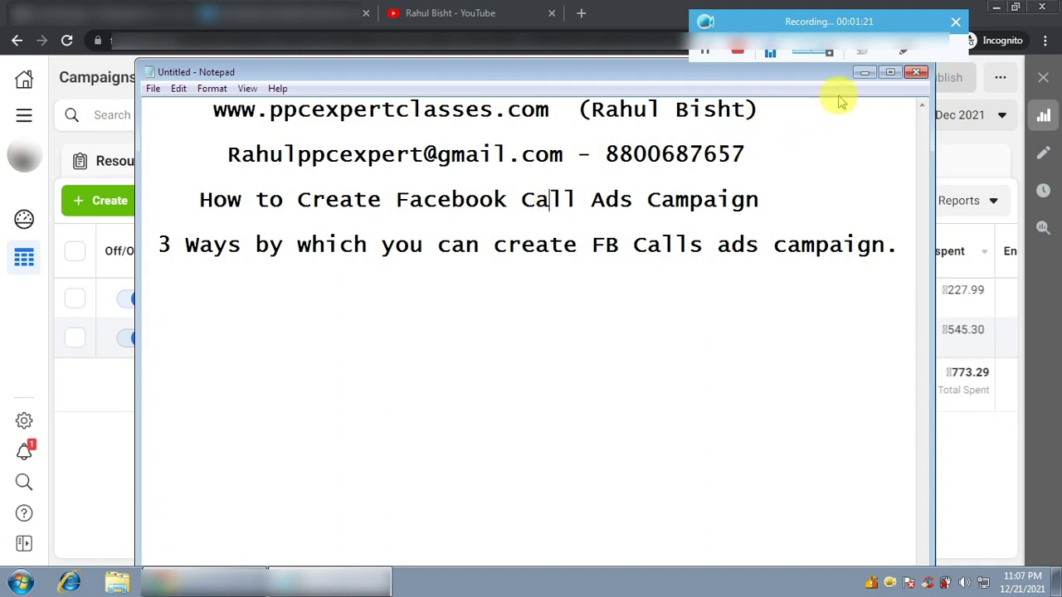
# Examine the Results figures of the Shimla_Manali-Volvo_Tour and Call_Leads campaigns in the campaigns table
pyautogui.click(864, 73)
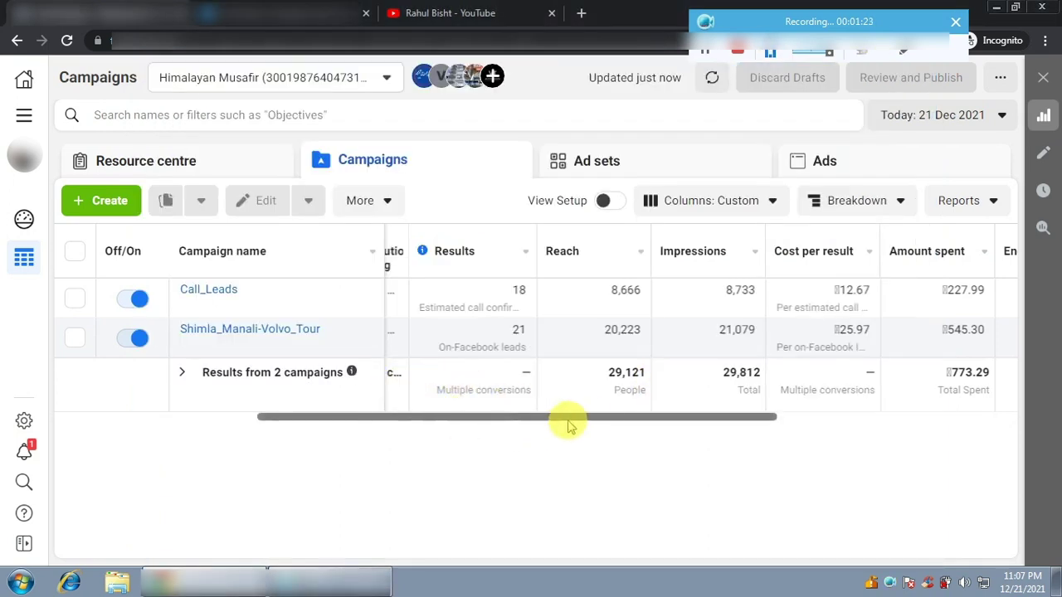
pyautogui.moveTo(593, 415); pyautogui.dragTo(547, 417)
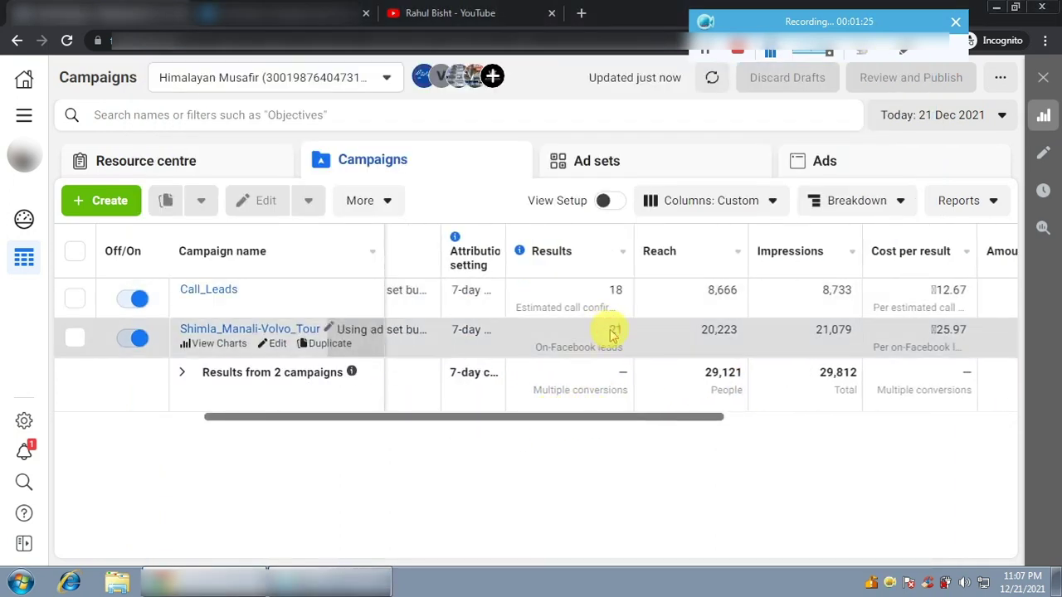
pyautogui.moveTo(609, 330); pyautogui.dragTo(628, 349)
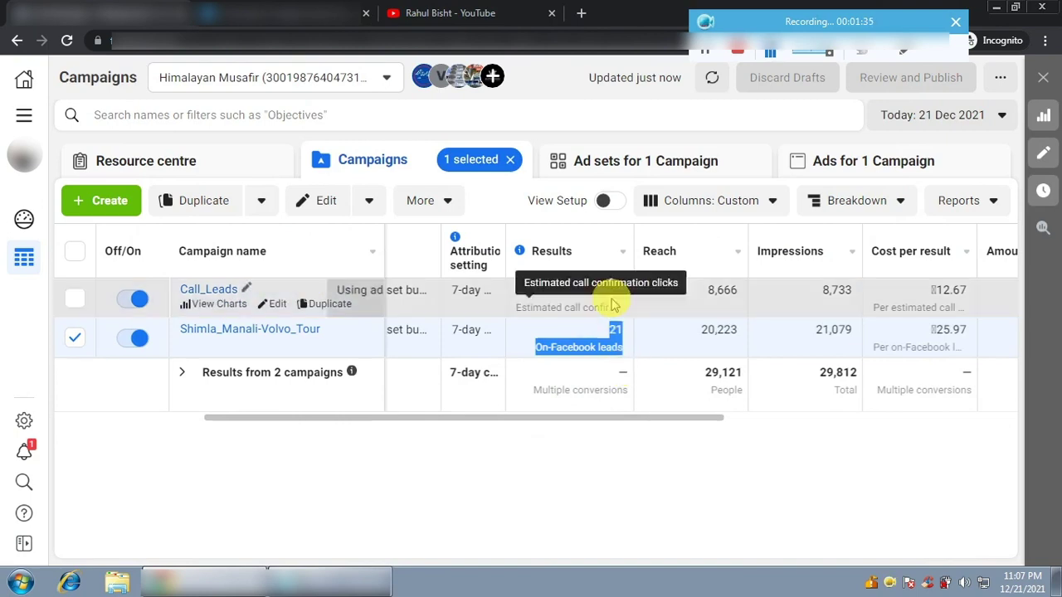
pyautogui.moveTo(611, 290); pyautogui.dragTo(636, 295)
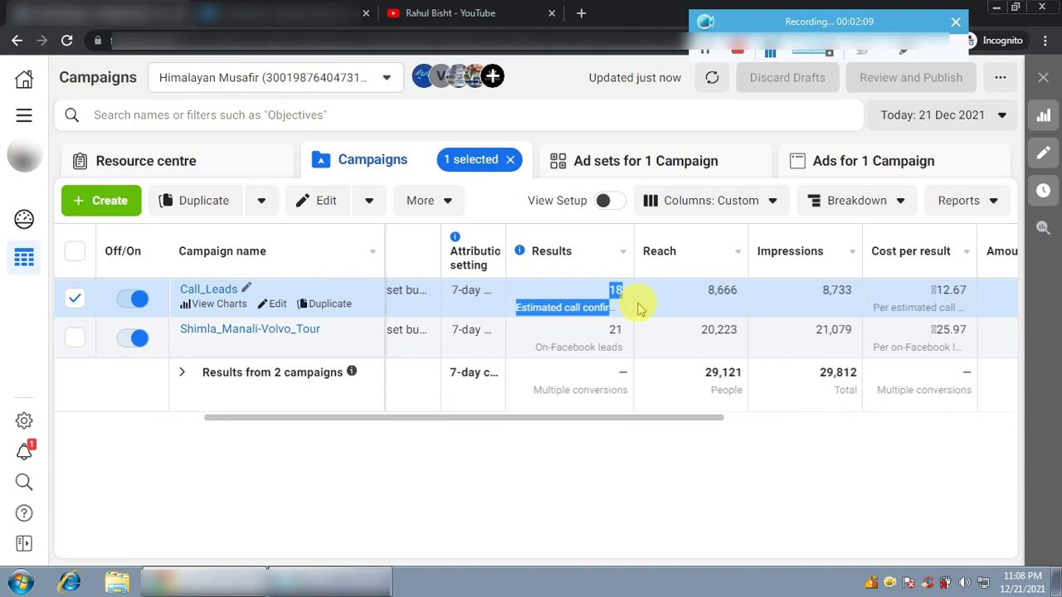
pyautogui.click(74, 299)
# Switch to Notepad to review the line about three ways to create FB Calls ads campaigns, and return to the campaigns table
pyautogui.click(330, 582)
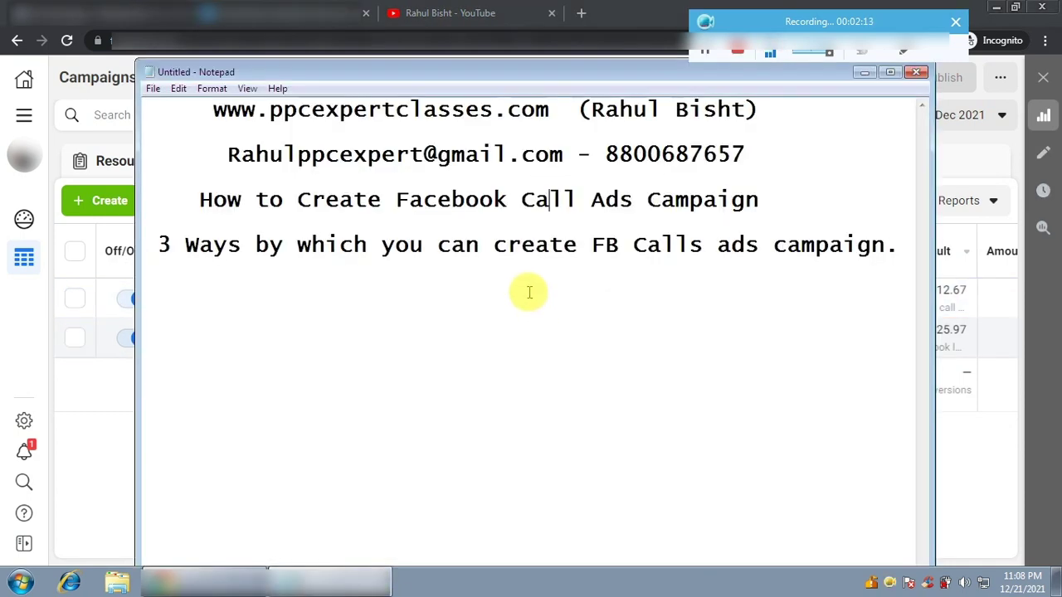
pyautogui.click(551, 243)
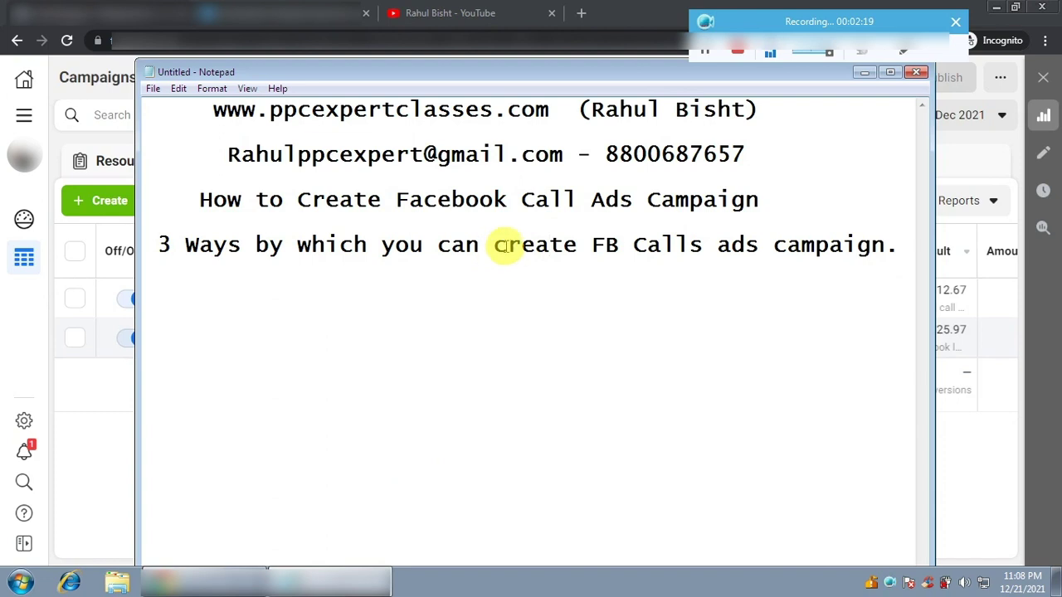
pyautogui.moveTo(585, 245); pyautogui.dragTo(896, 245)
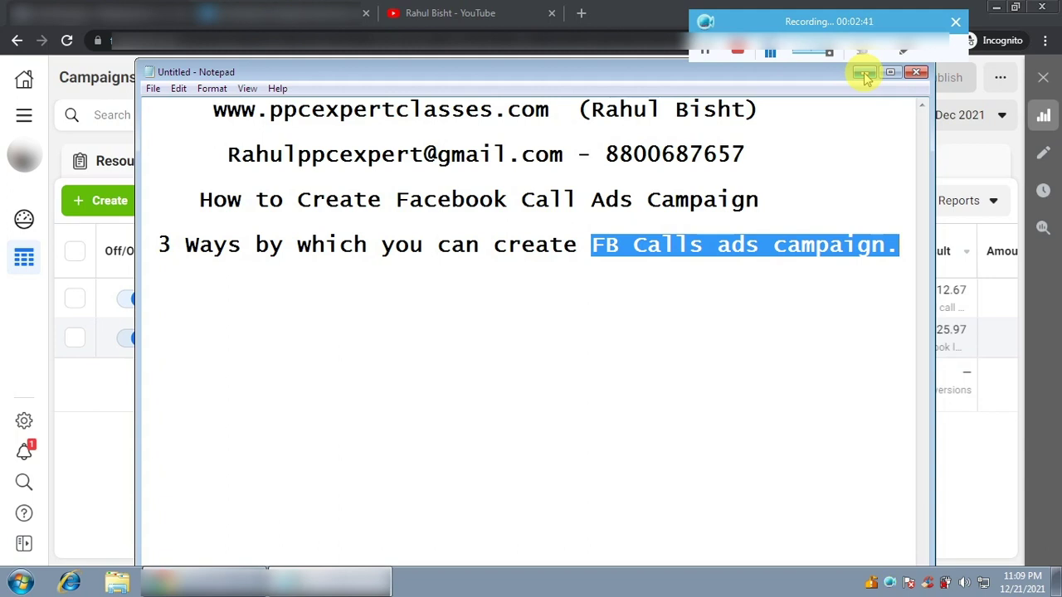
pyautogui.click(865, 75)
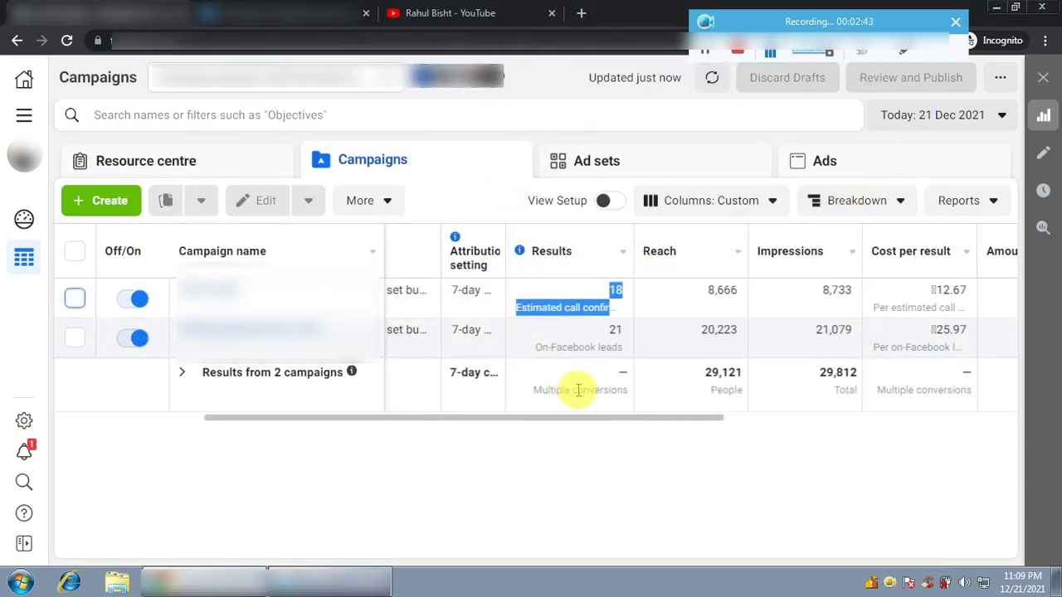
# Compare the results and cost per result of the call campaign with those of the on-Facebook leads campaign
pyautogui.moveTo(645, 422); pyautogui.dragTo(614, 426)
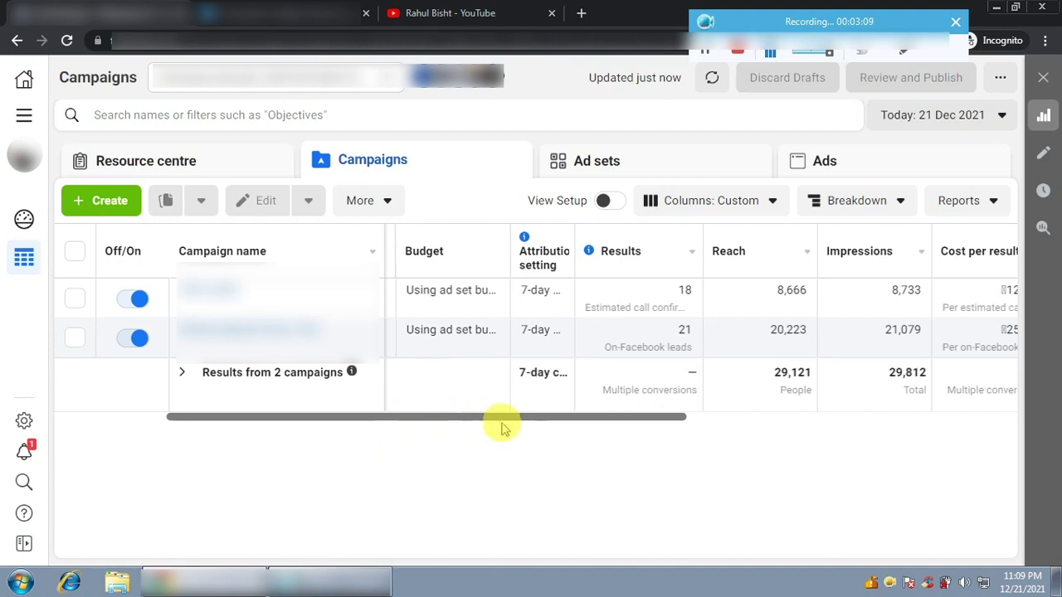
pyautogui.moveTo(517, 417); pyautogui.dragTo(554, 423)
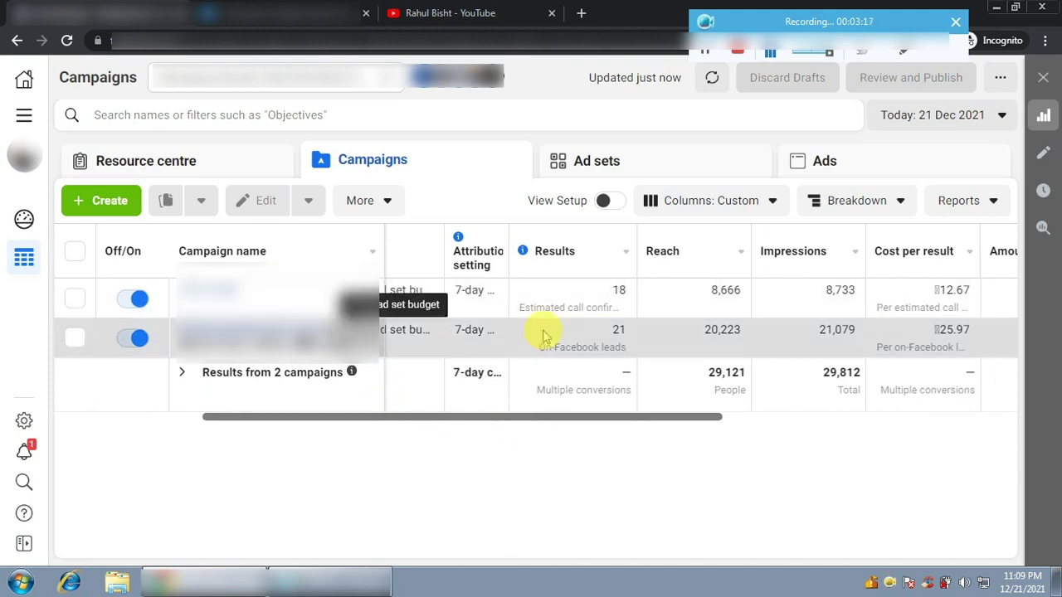
pyautogui.click(609, 292)
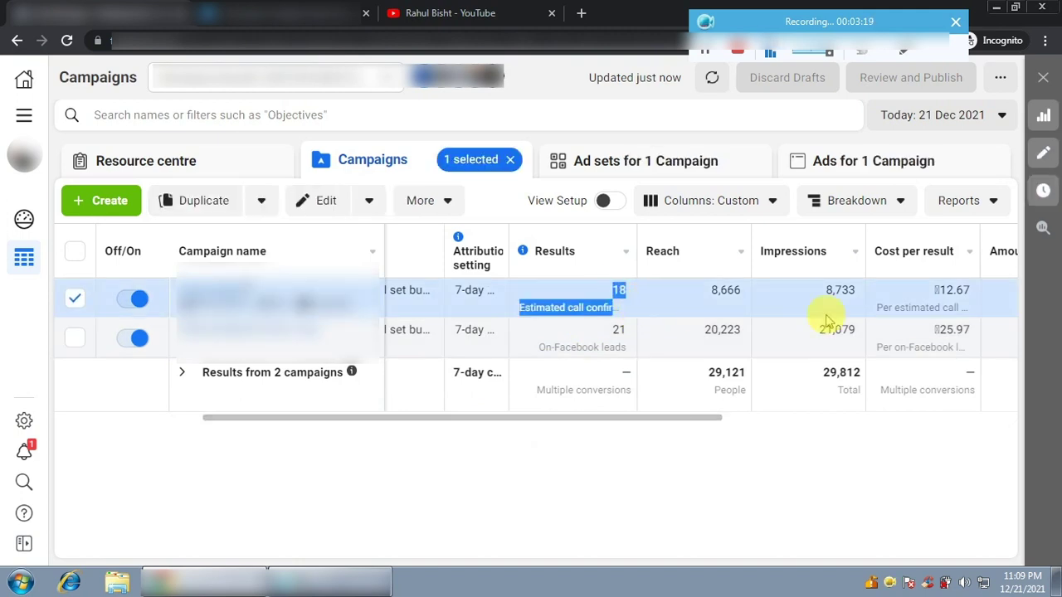
pyautogui.moveTo(936, 291); pyautogui.dragTo(976, 301)
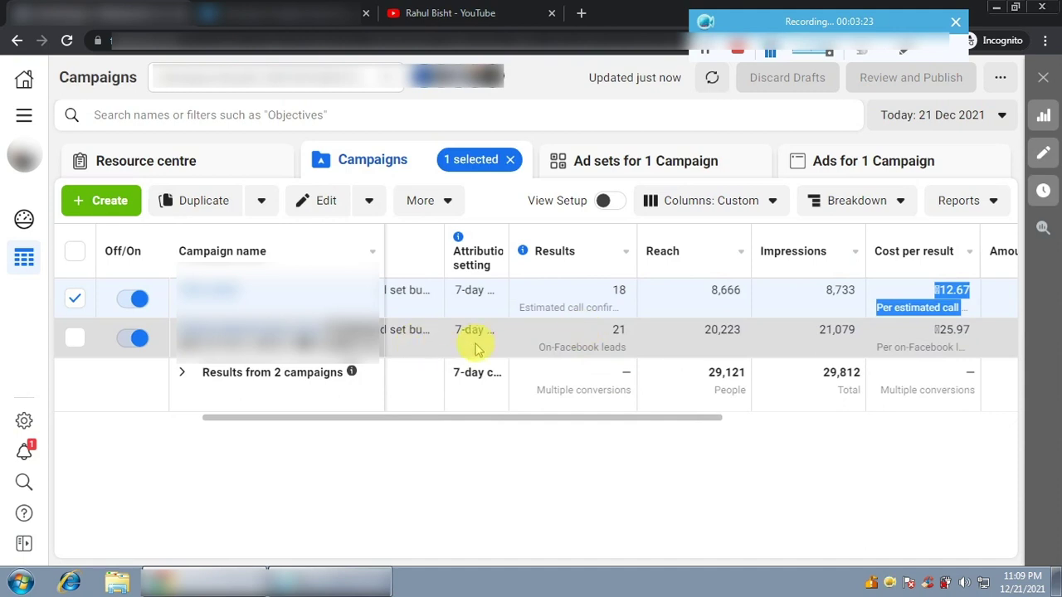
pyautogui.moveTo(607, 331); pyautogui.dragTo(653, 349)
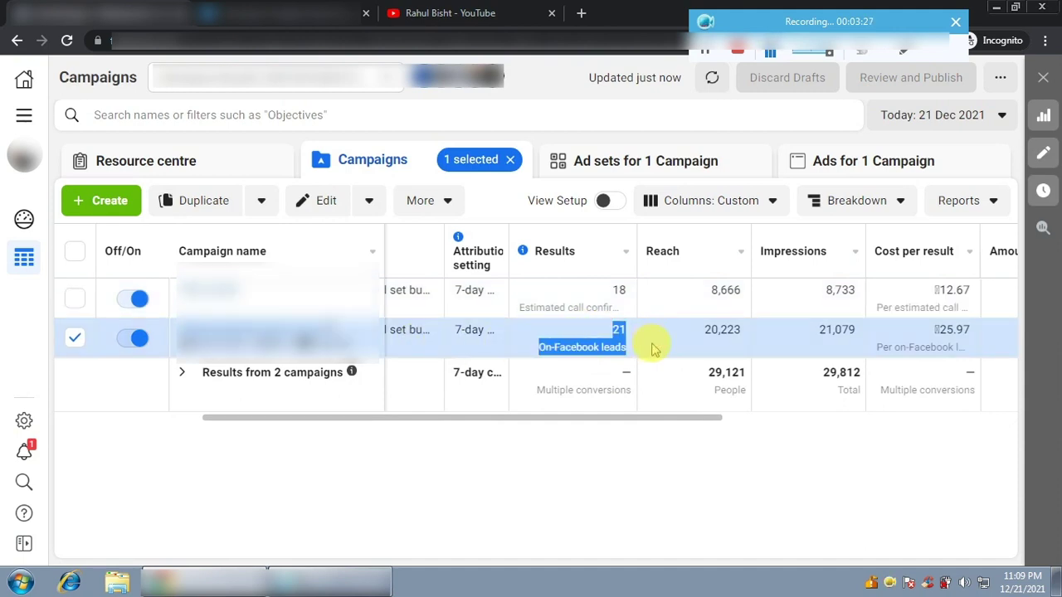
pyautogui.click(920, 332)
pyautogui.moveTo(921, 331); pyautogui.dragTo(979, 348)
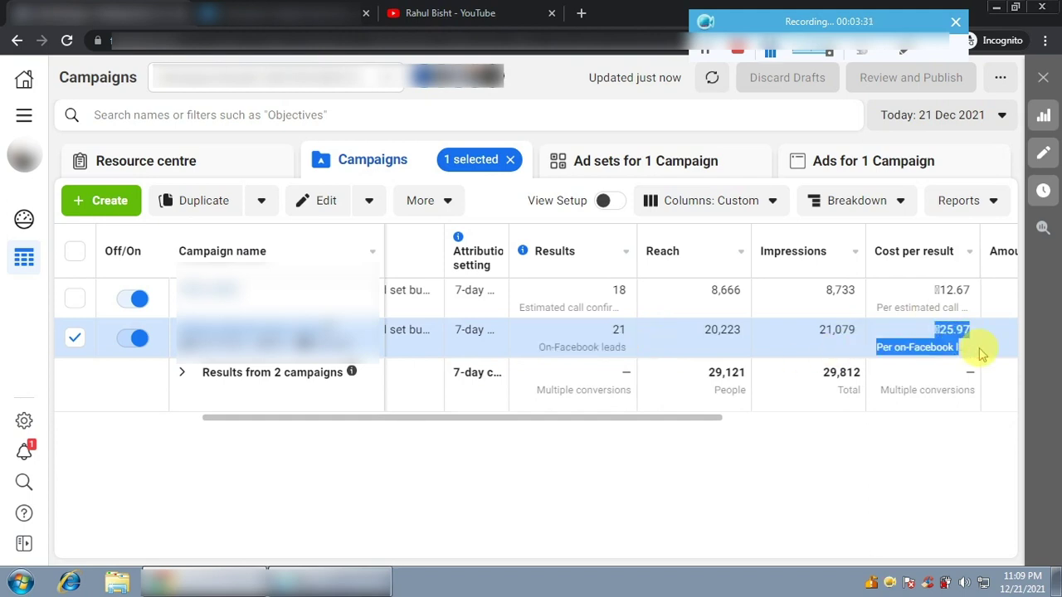
pyautogui.moveTo(680, 417); pyautogui.dragTo(792, 419)
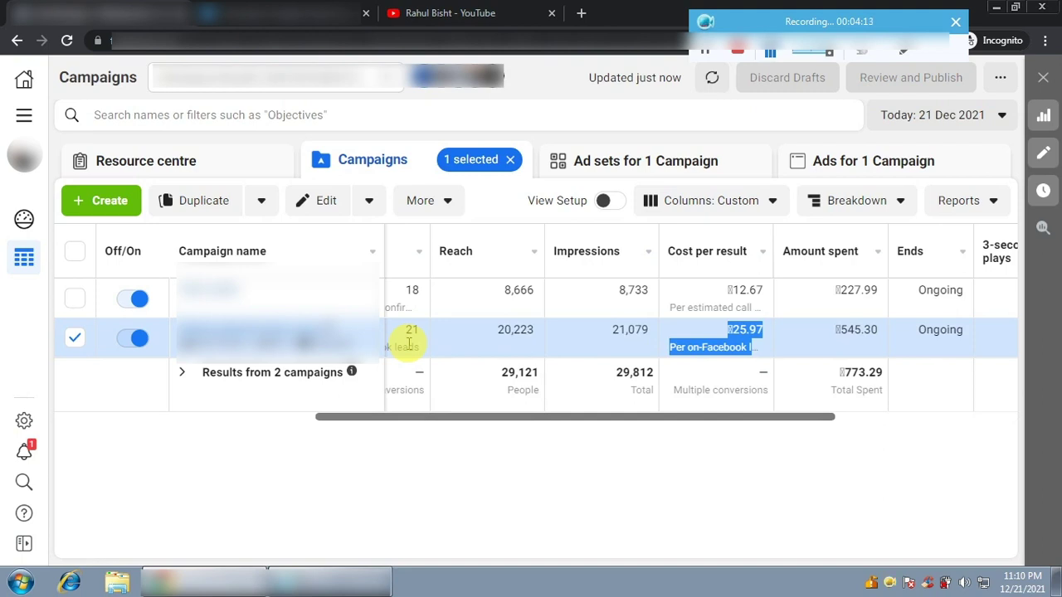
# Open the Vacation Triangle Travel Complany Facebook Page and examine the available choices for its action button
pyautogui.click(302, 12)
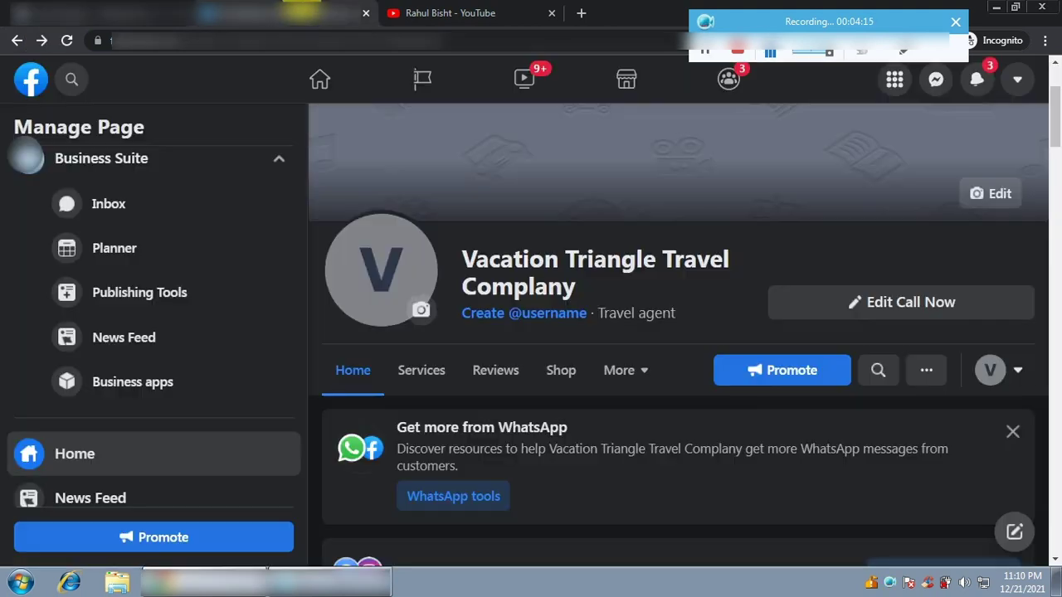
pyautogui.scroll(-1, 681, 287)
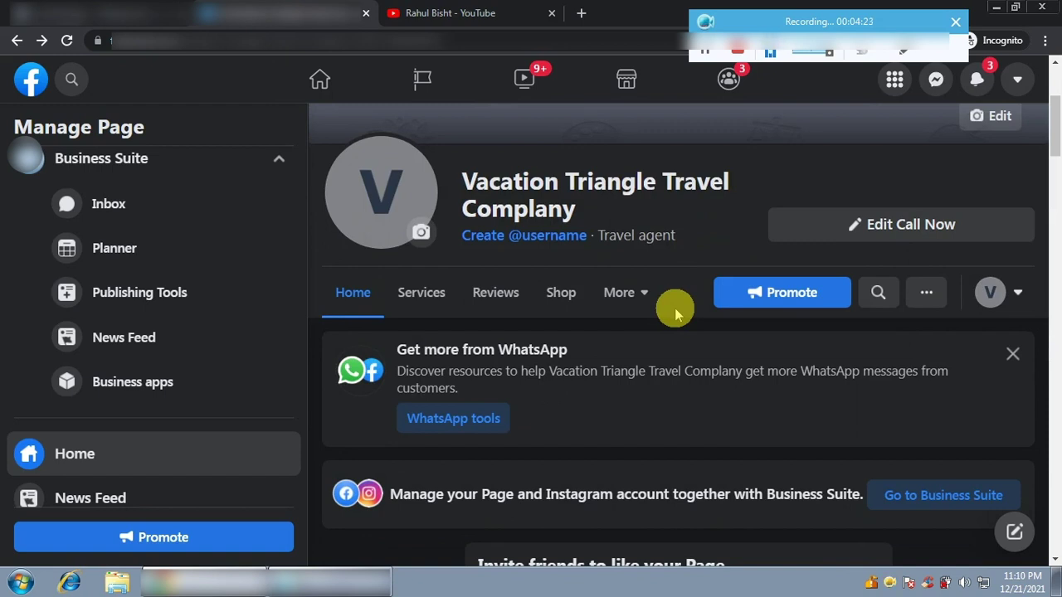
pyautogui.click(919, 237)
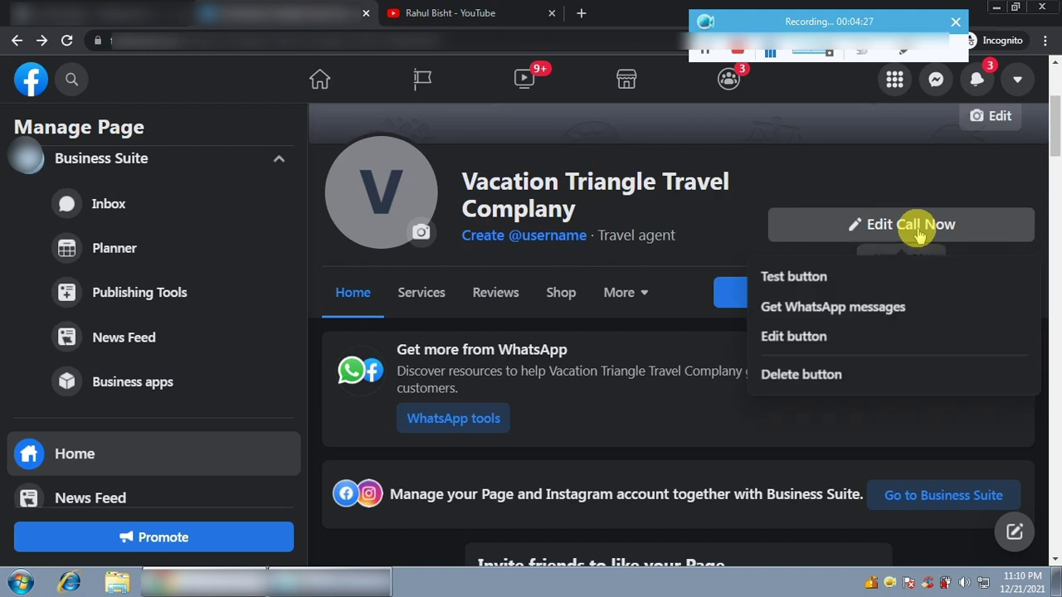
pyautogui.click(816, 343)
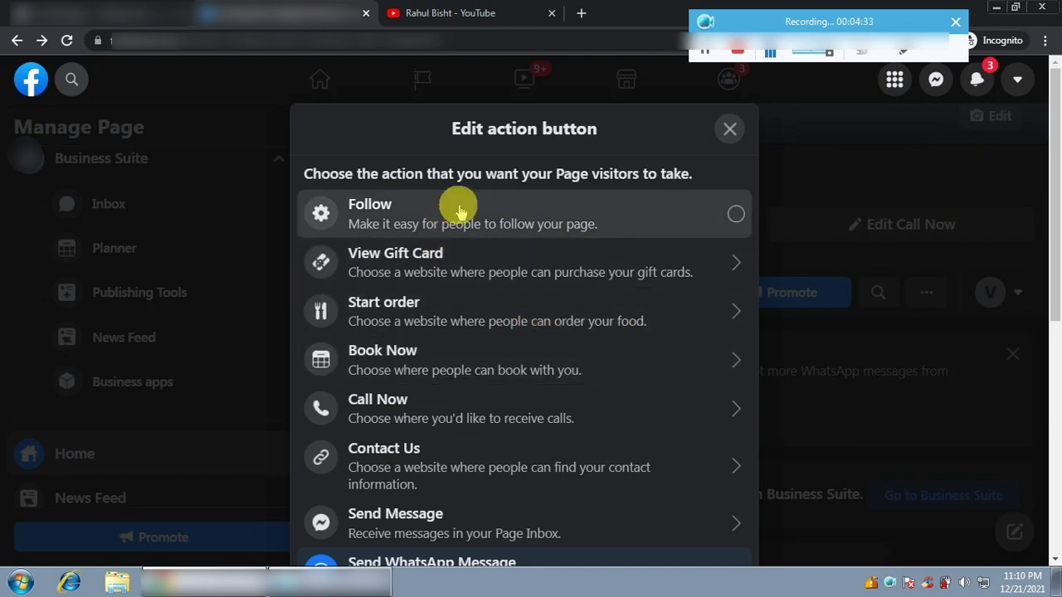
pyautogui.scroll(-1, 483, 346)
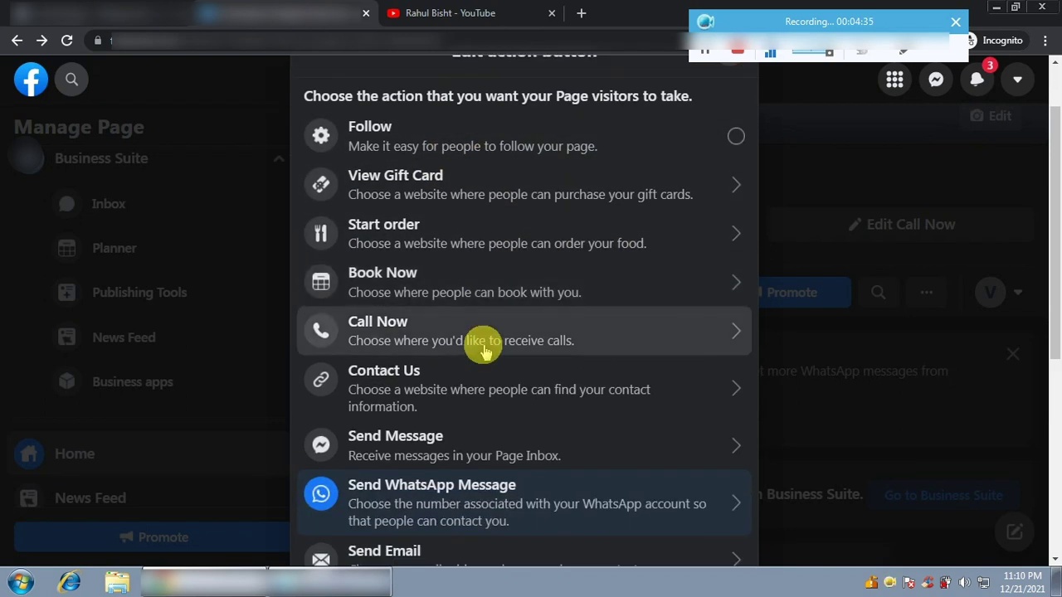
pyautogui.scroll(1, 484, 348)
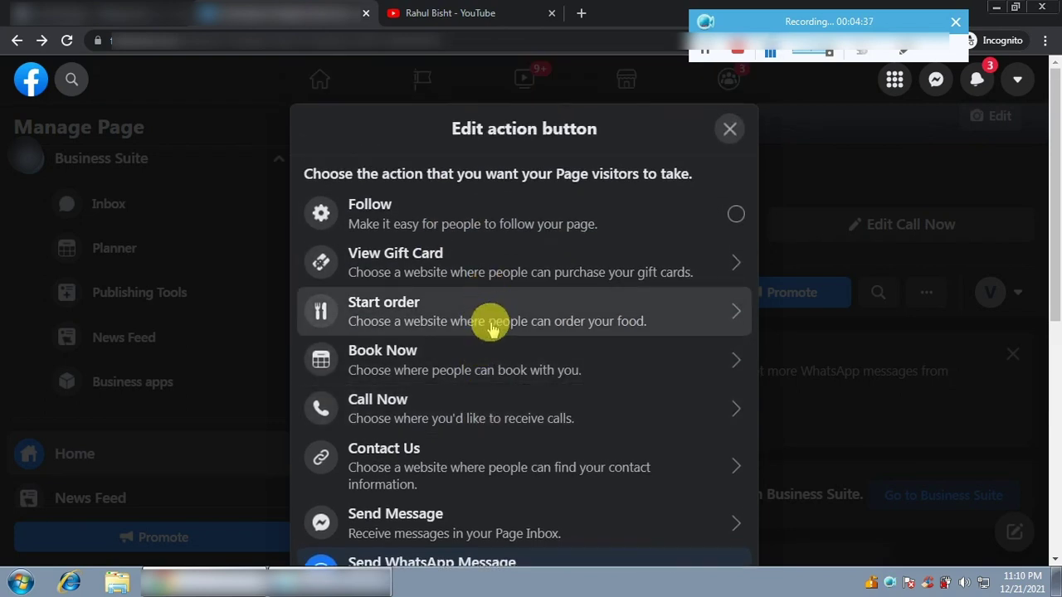
# Try configuring the Page's Call Now action with the India +91 country code, and close the setup without saving
pyautogui.click(383, 409)
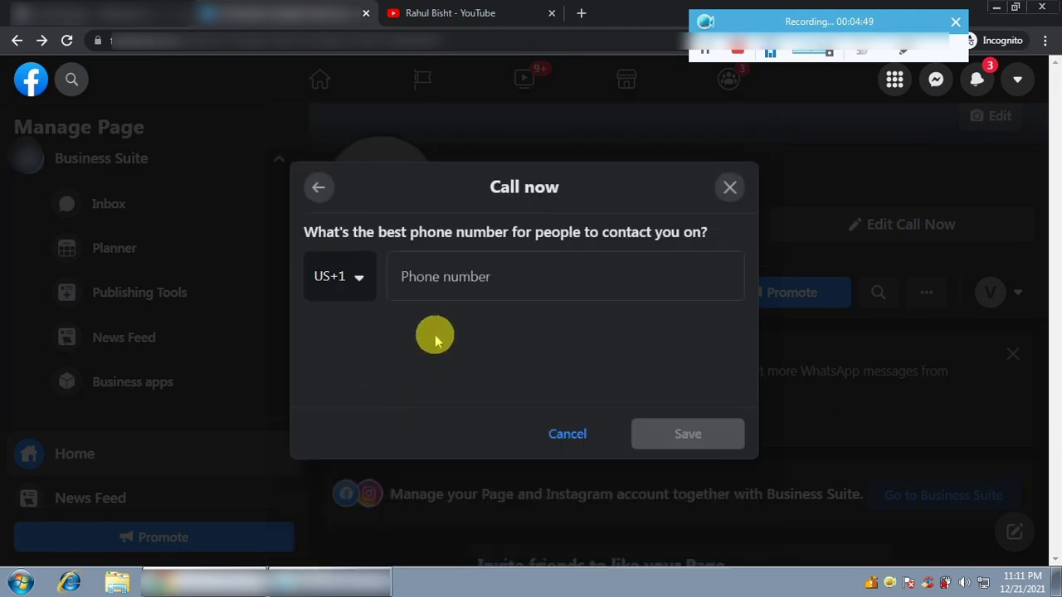
pyautogui.click(357, 282)
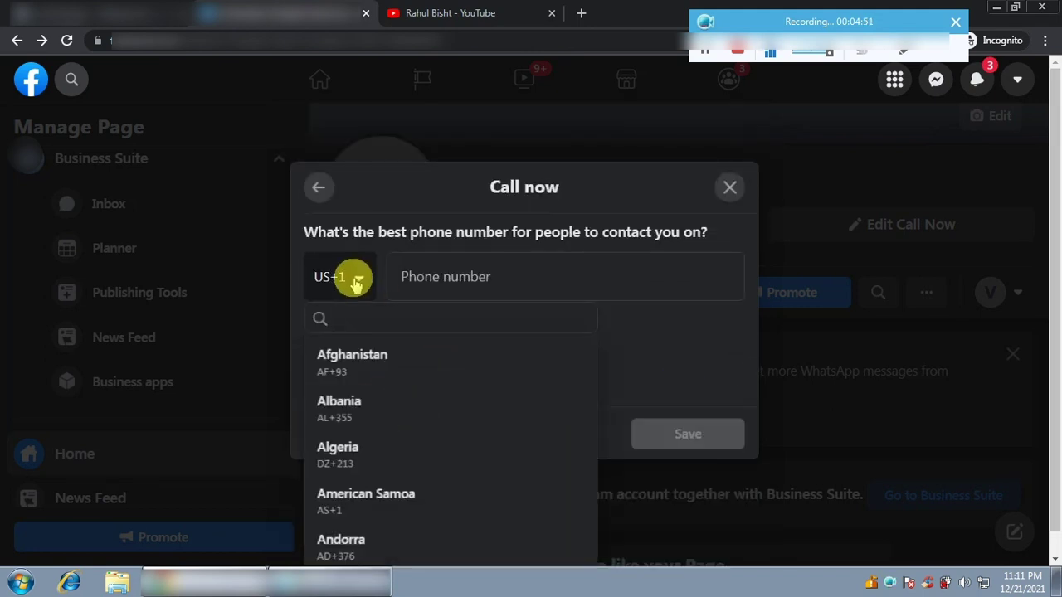
pyautogui.write('india')
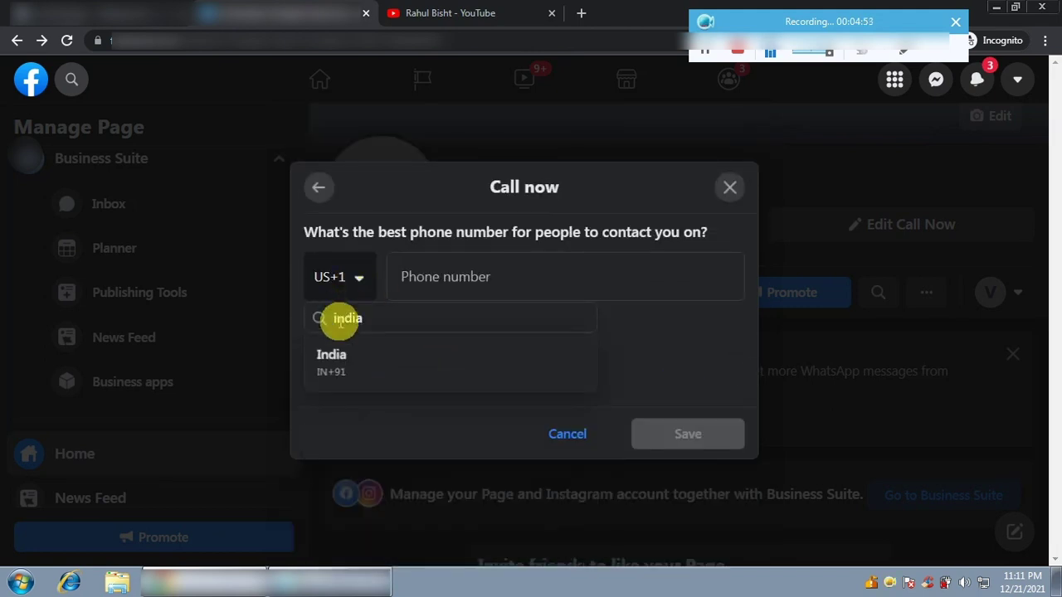
pyautogui.click(325, 363)
pyautogui.click(448, 278)
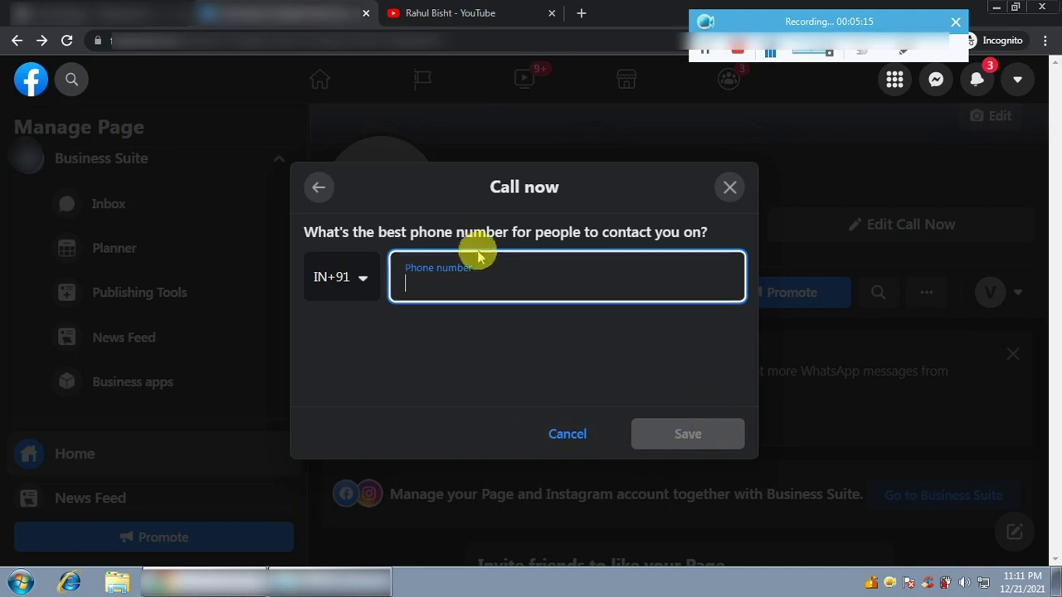
pyautogui.click(730, 188)
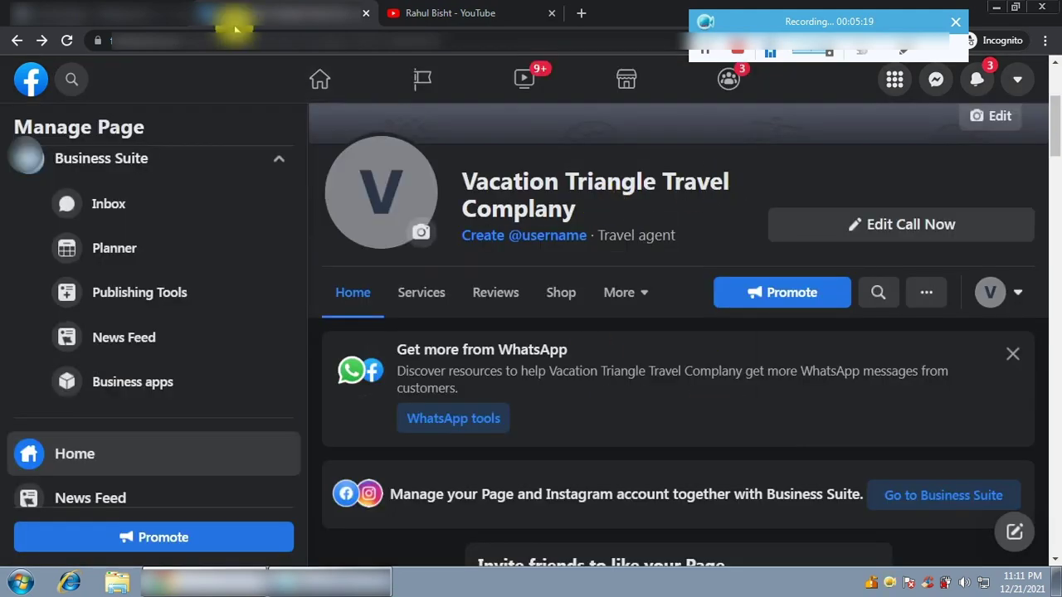
# Return to the Ads Manager campaigns table and clear the campaign selection
pyautogui.click(120, 13)
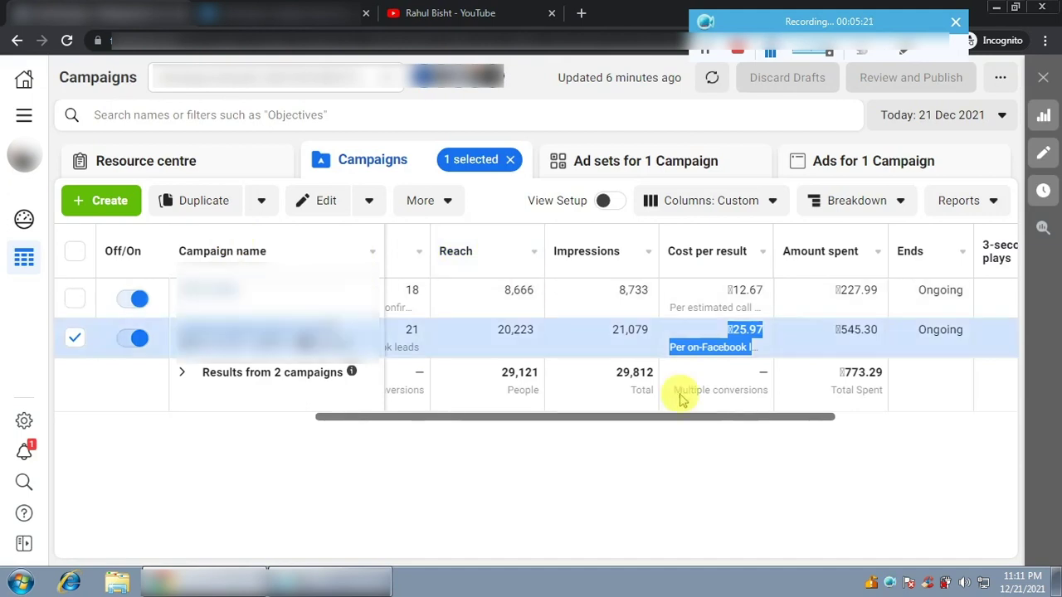
pyautogui.click(760, 425)
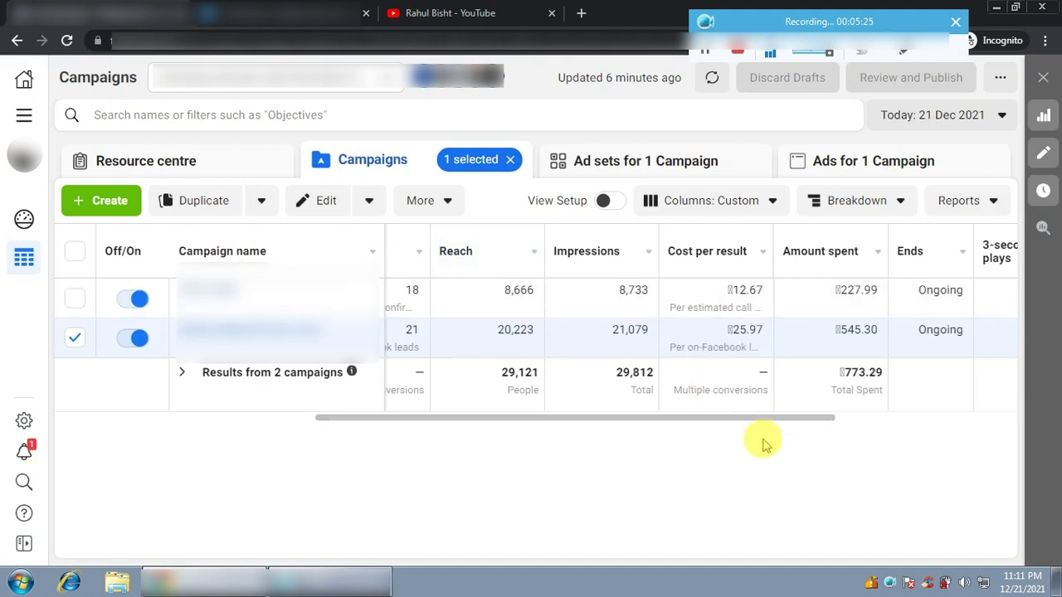
pyautogui.click(509, 160)
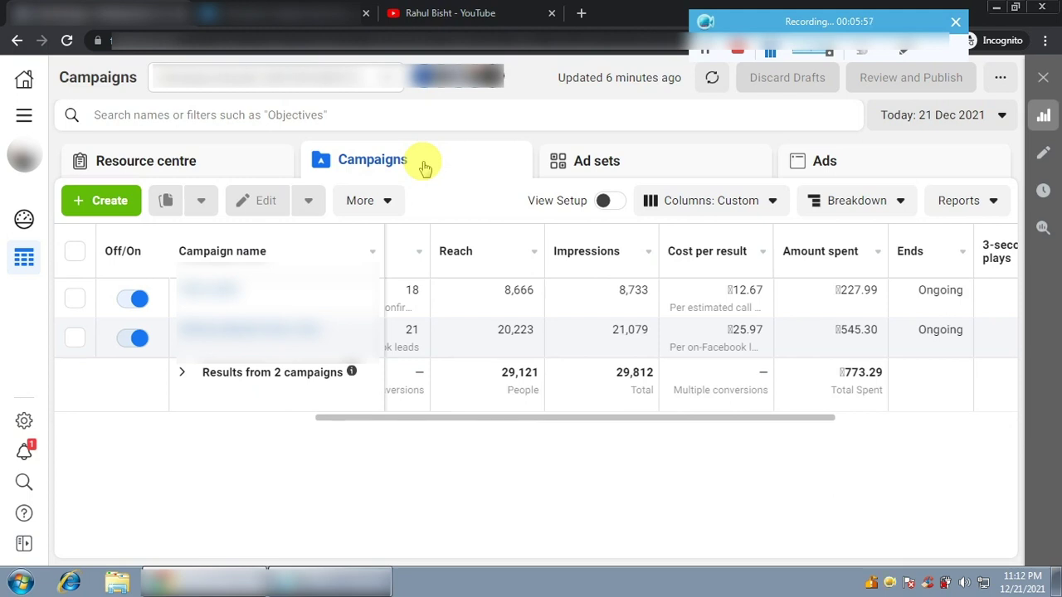
pyautogui.moveTo(569, 417); pyautogui.dragTo(373, 417)
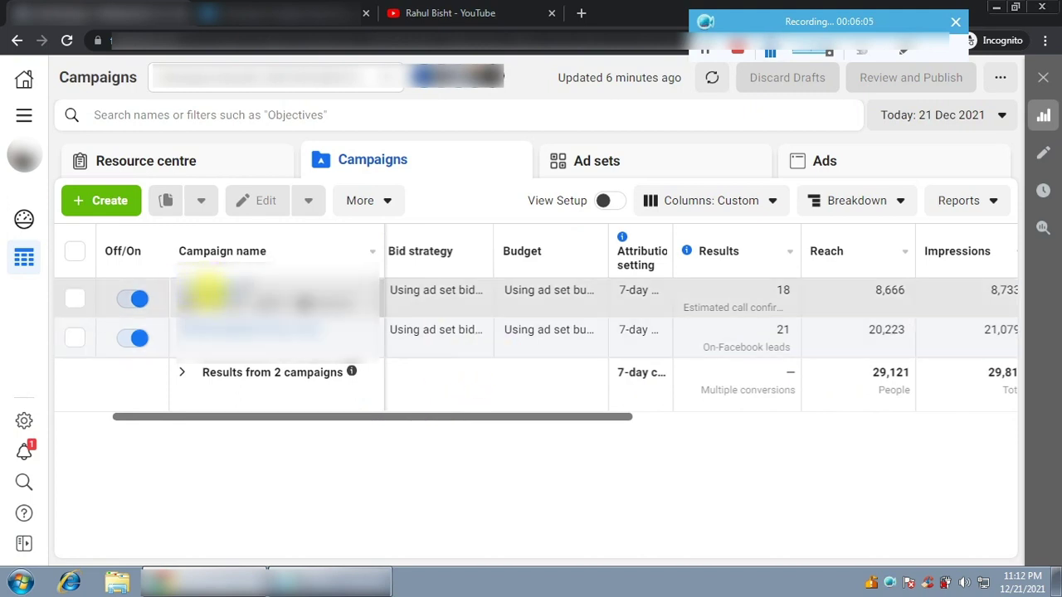
# Try the Lead Generation objective for a new campaign, and close the setup without creating it
pyautogui.click(95, 199)
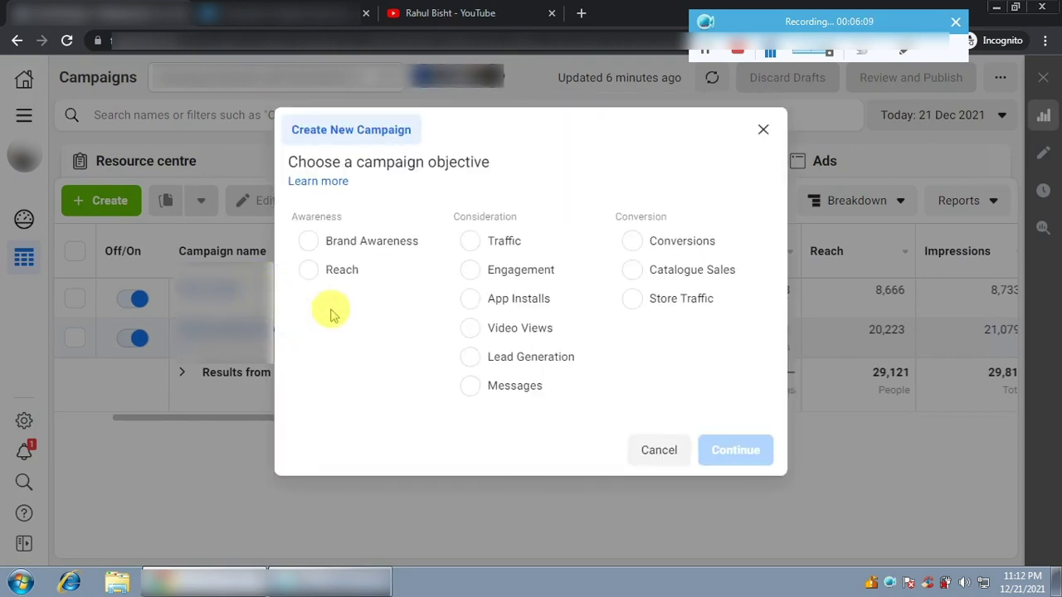
pyautogui.click(474, 363)
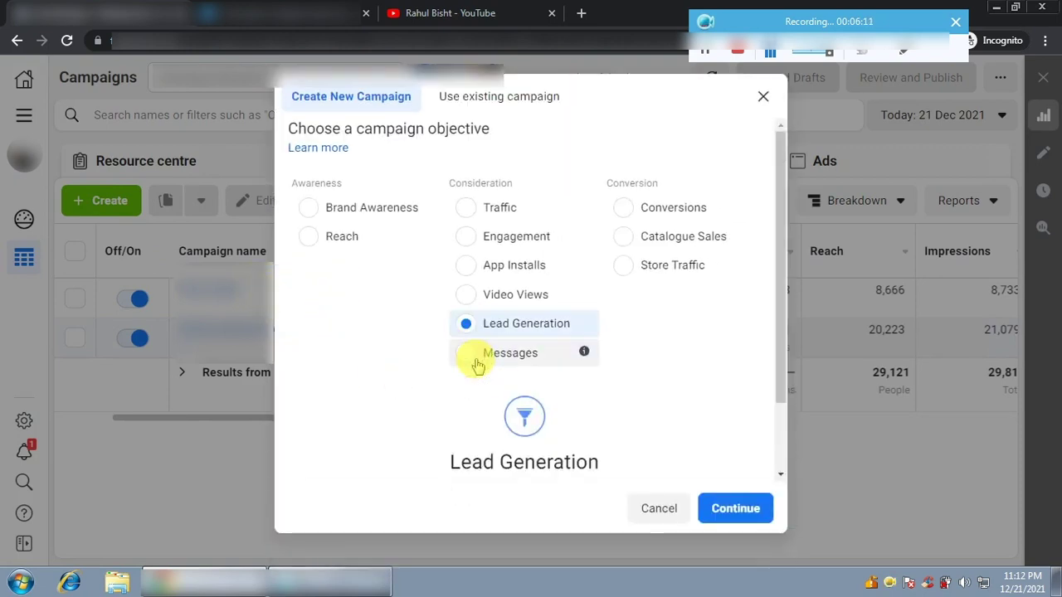
pyautogui.scroll(-1, 707, 352)
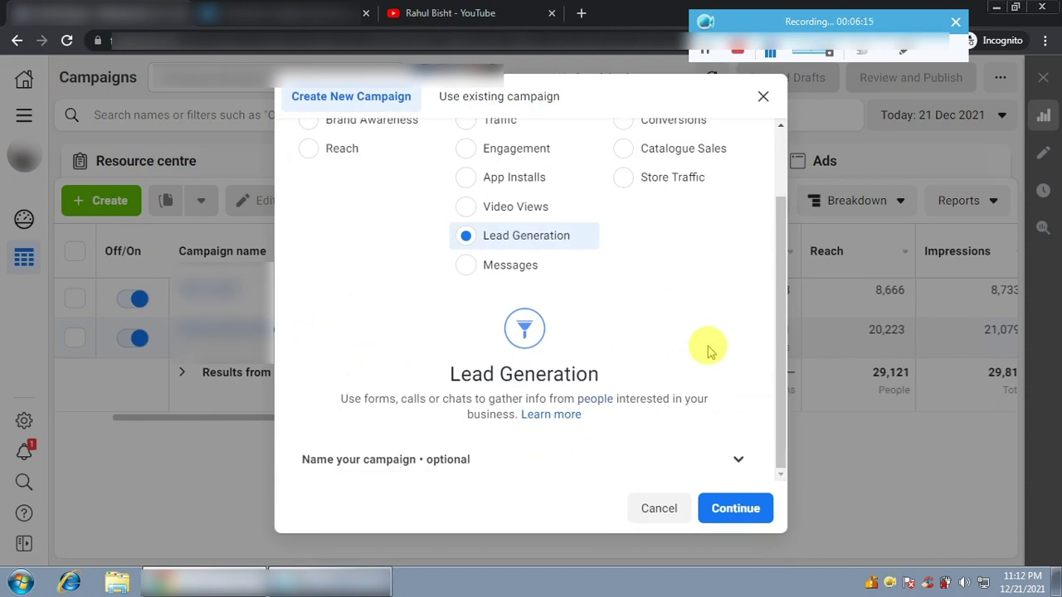
pyautogui.click(763, 99)
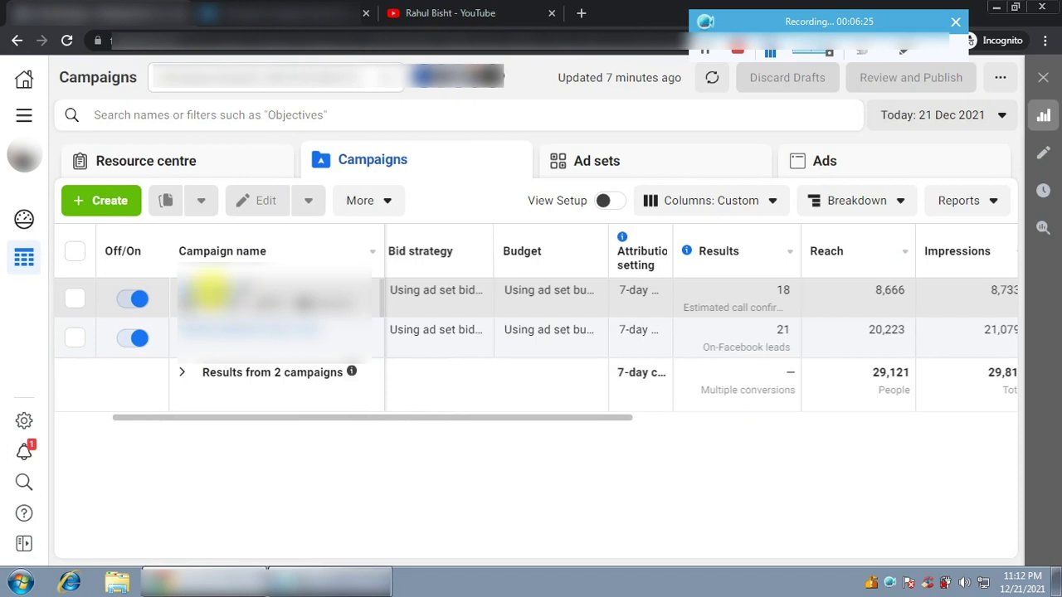
# Open the New Lead Generation ad set of the Call_Leads campaign for editing and examine its lead method, daily budget and schedule
pyautogui.click(212, 292)
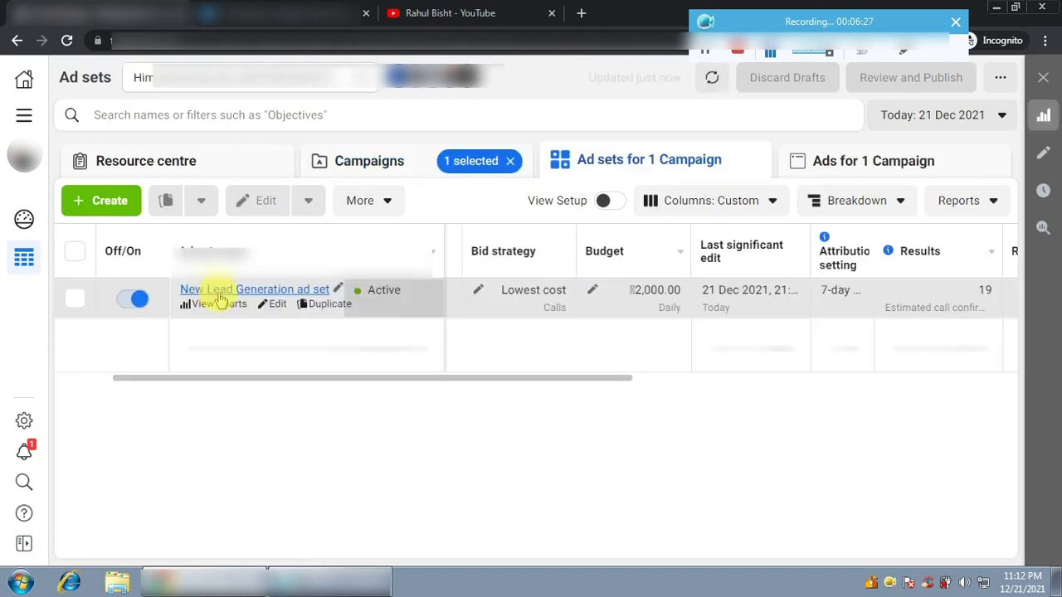
pyautogui.click(277, 306)
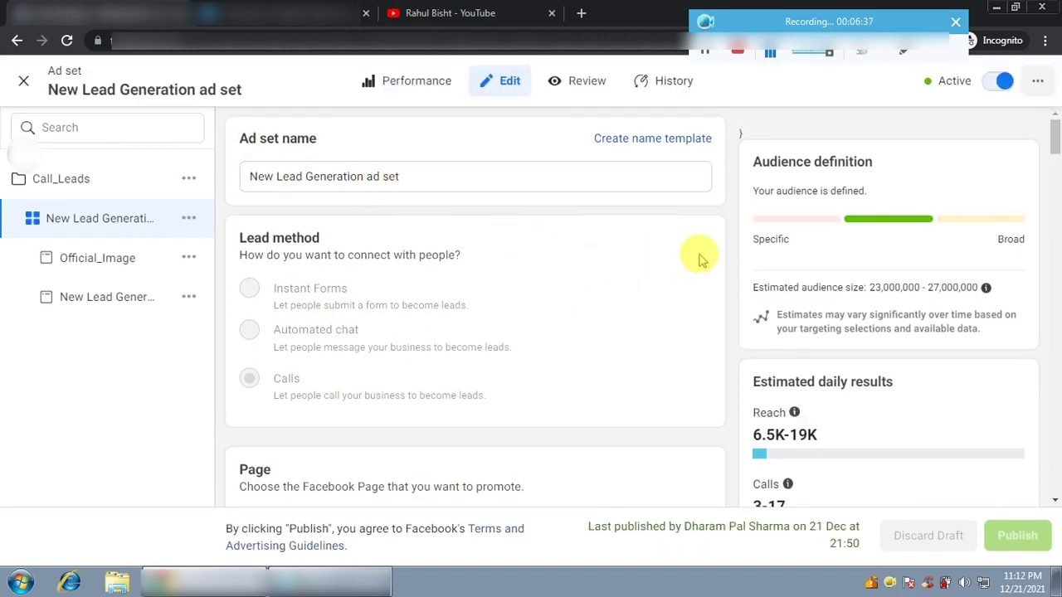
pyautogui.scroll(-1, 700, 259)
pyautogui.scroll(-6, 699, 259)
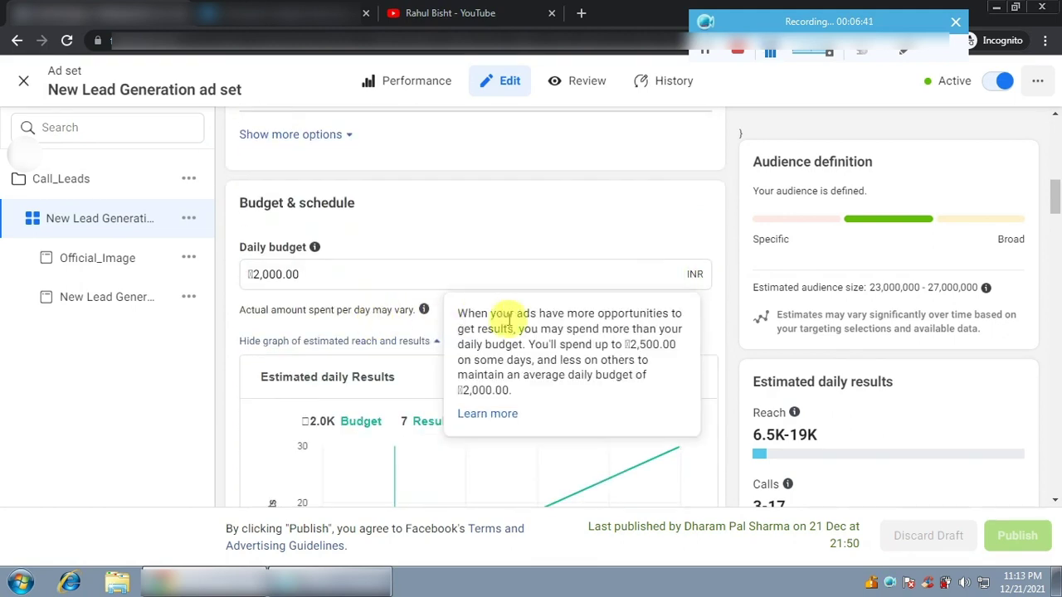
pyautogui.scroll(-1, 724, 231)
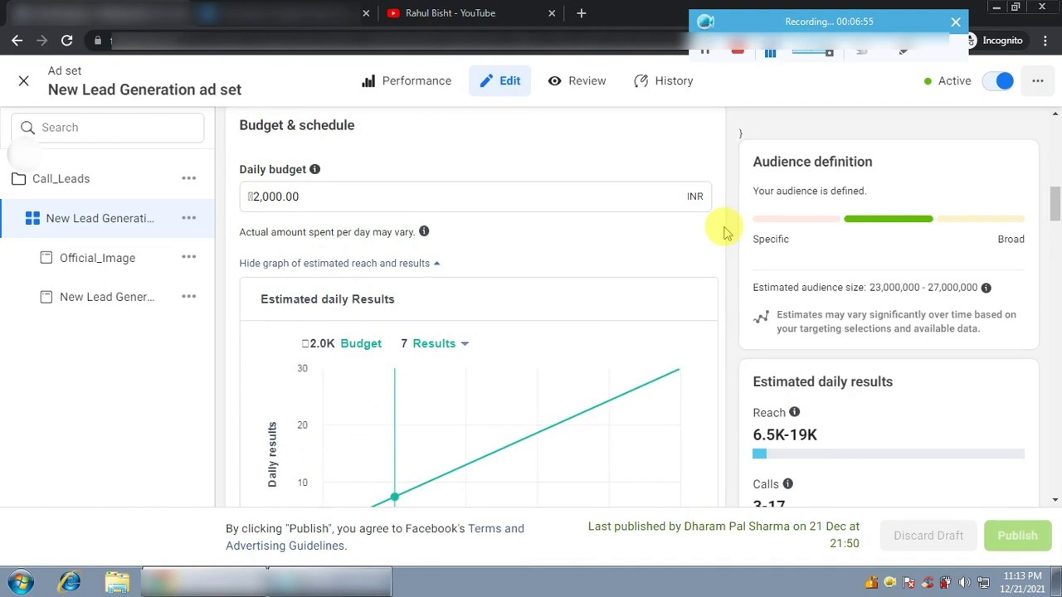
pyautogui.scroll(-2, 722, 232)
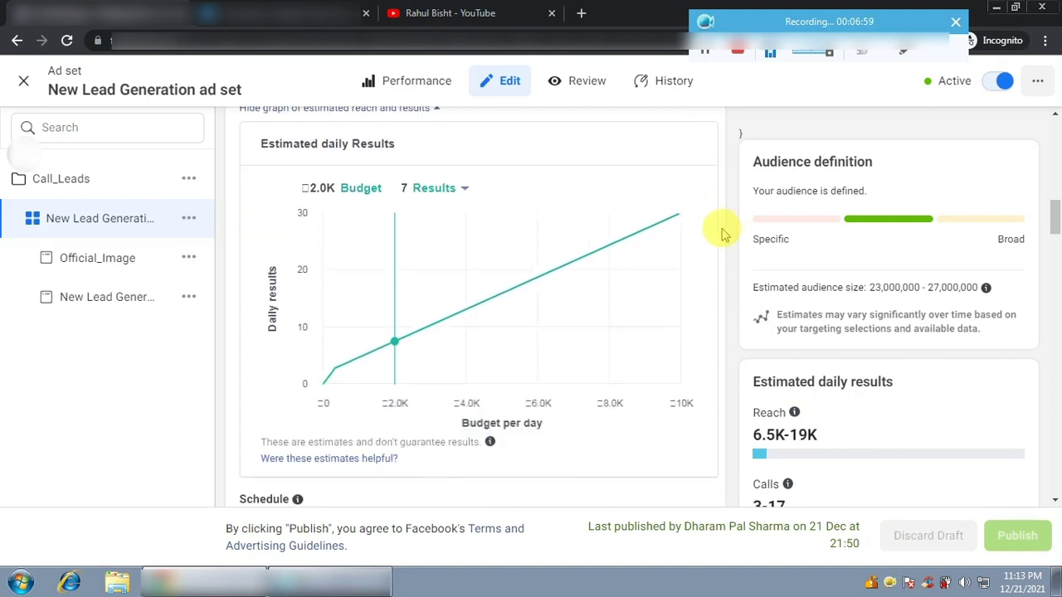
pyautogui.scroll(-4, 723, 233)
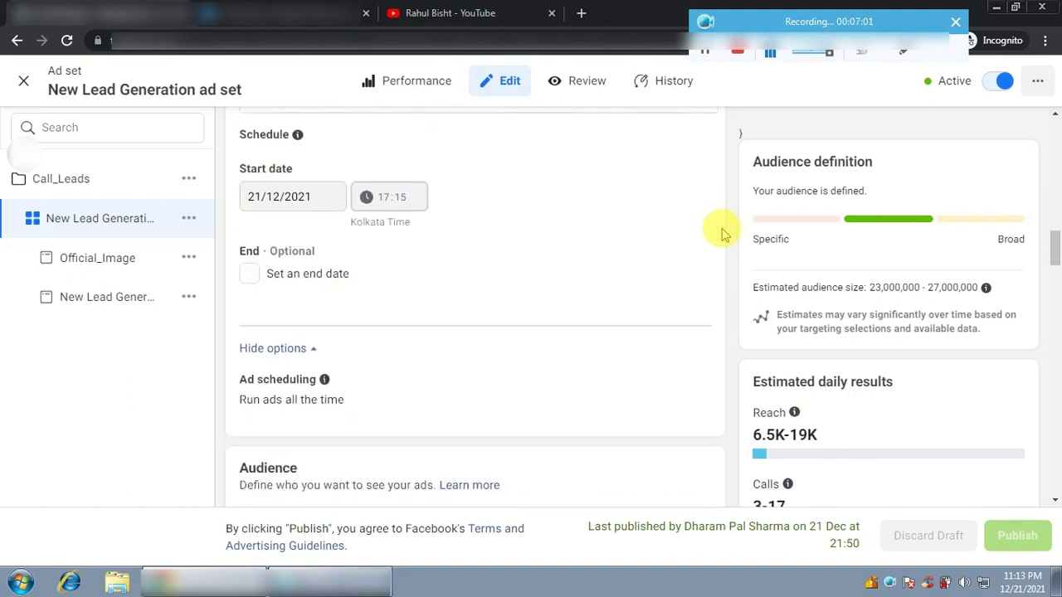
# Examine the ad set's audience section, including the list of saved audiences and the targeted locations
pyautogui.scroll(-3, 723, 232)
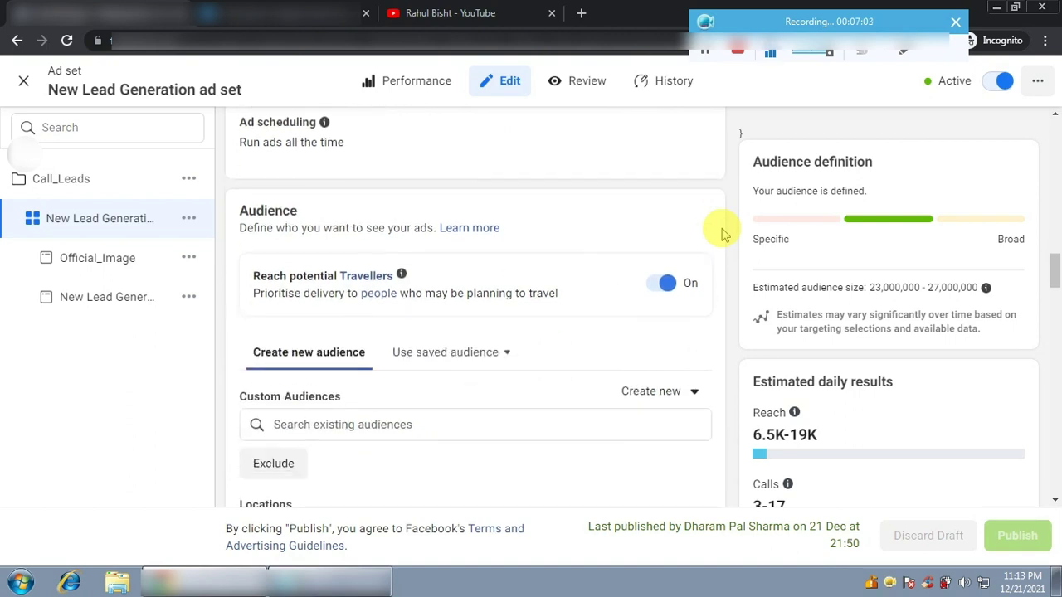
pyautogui.scroll(-2, 722, 234)
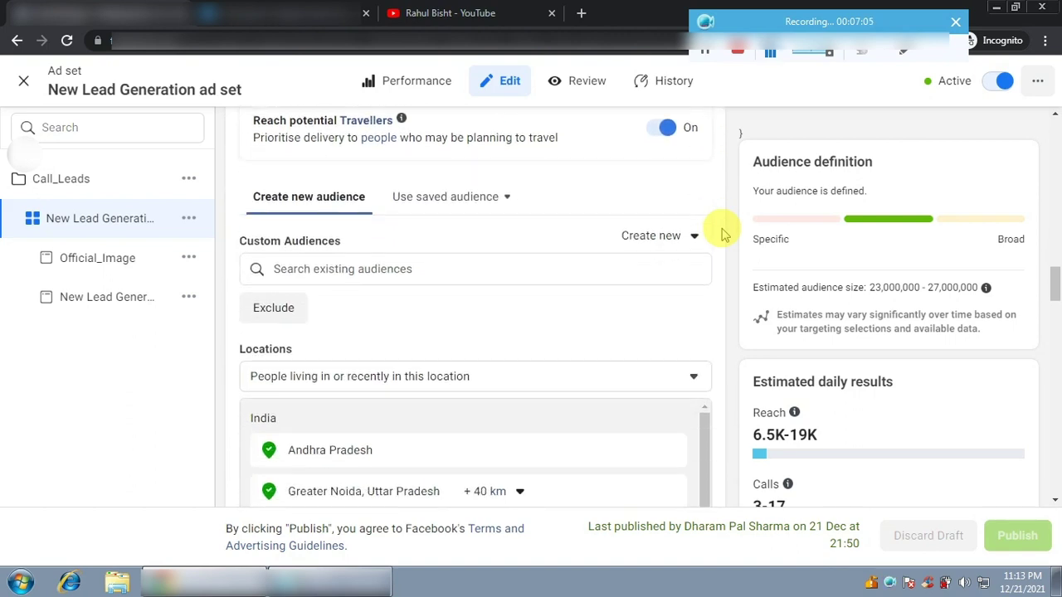
pyautogui.scroll(-1, 704, 319)
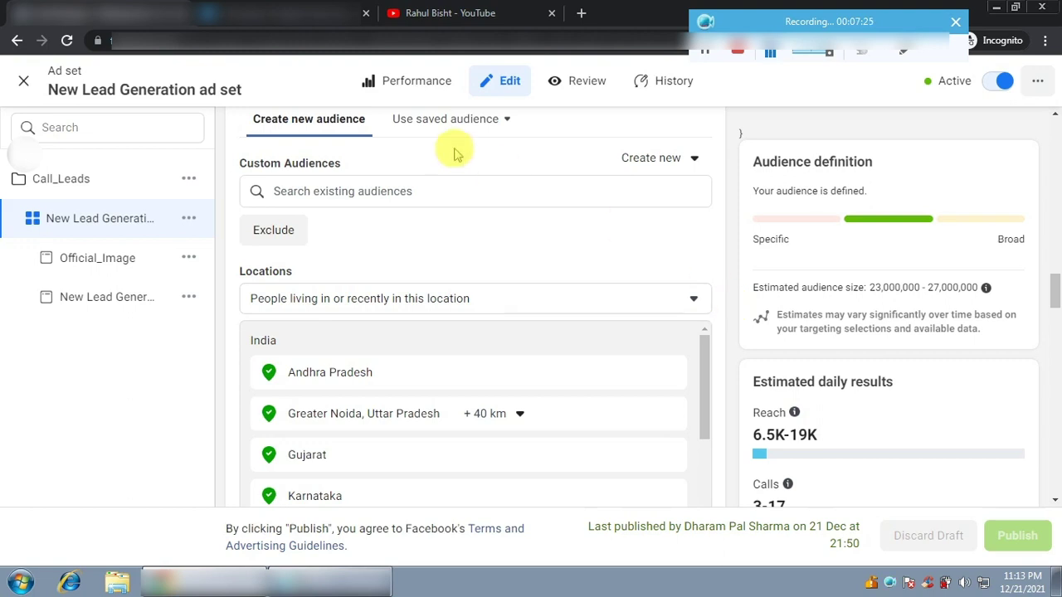
pyautogui.click(495, 131)
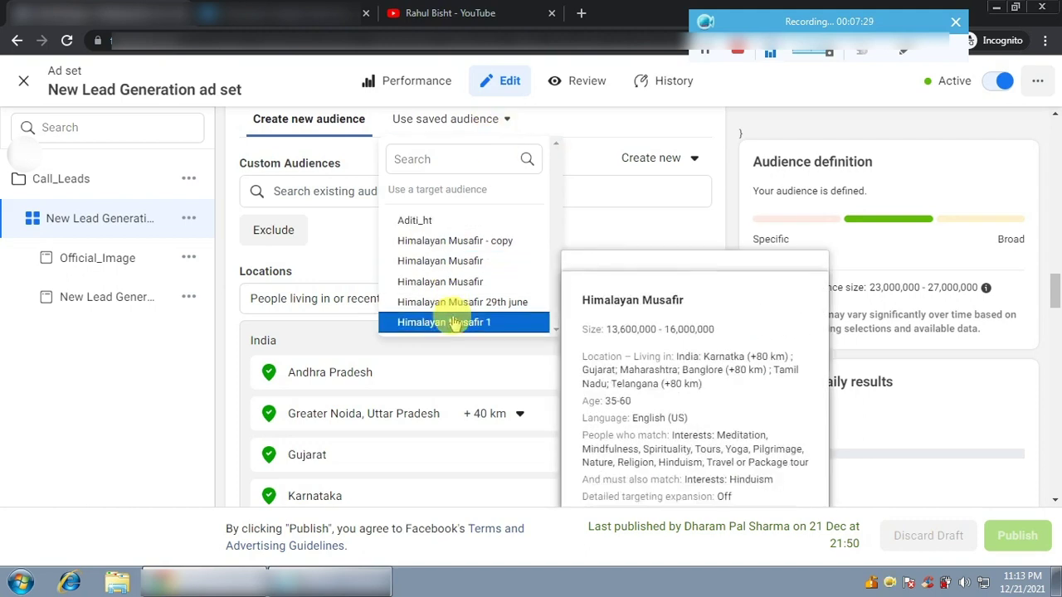
pyautogui.click(729, 163)
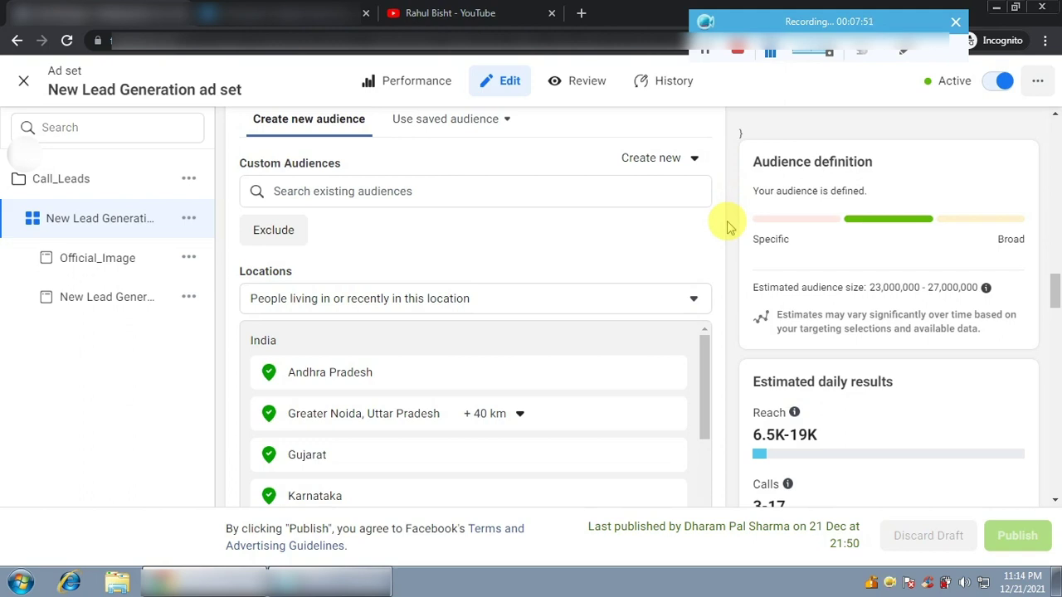
pyautogui.scroll(-2, 727, 234)
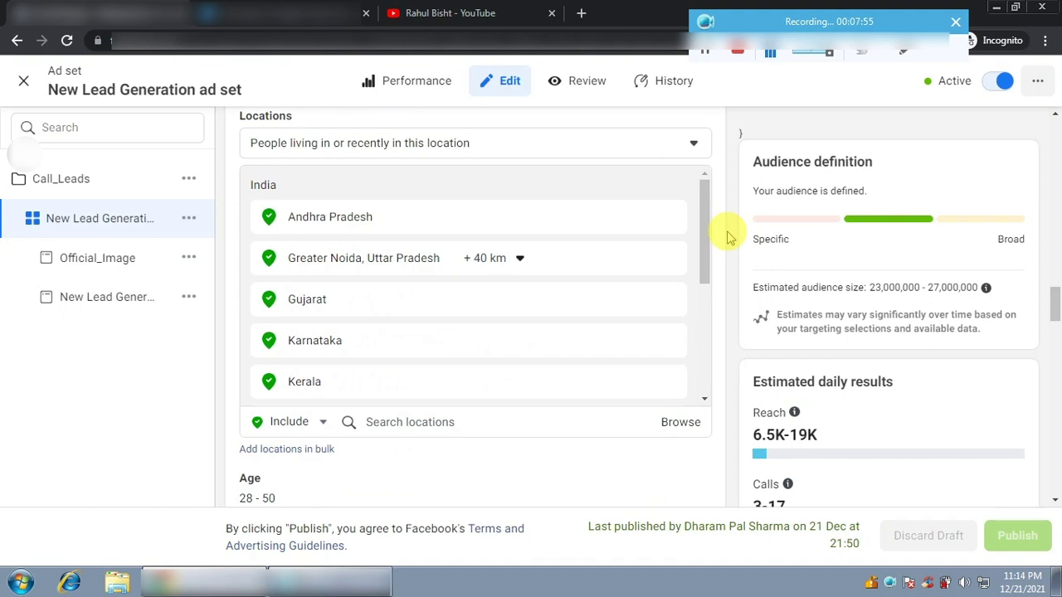
pyautogui.scroll(2, 728, 238)
pyautogui.scroll(1, 727, 238)
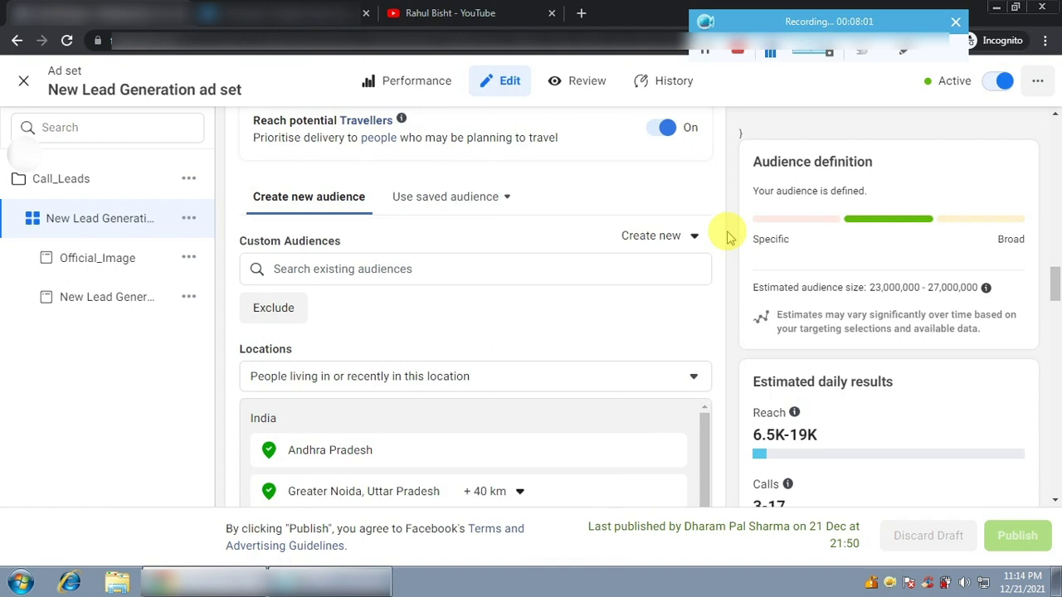
pyautogui.scroll(-3, 727, 238)
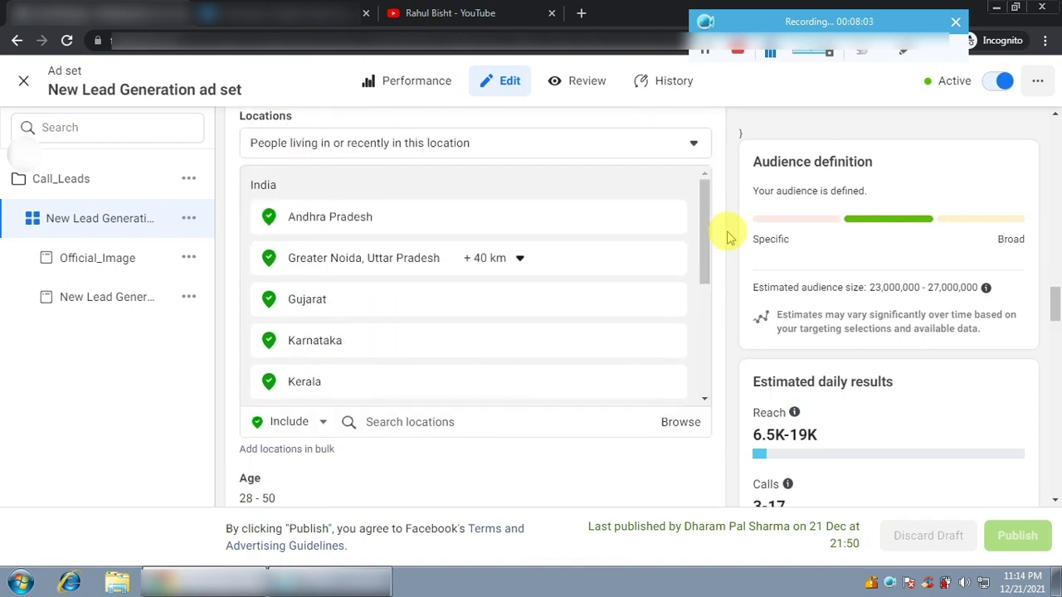
# Review the audience's age, gender, detailed targeting and language settings
pyautogui.scroll(-3, 728, 238)
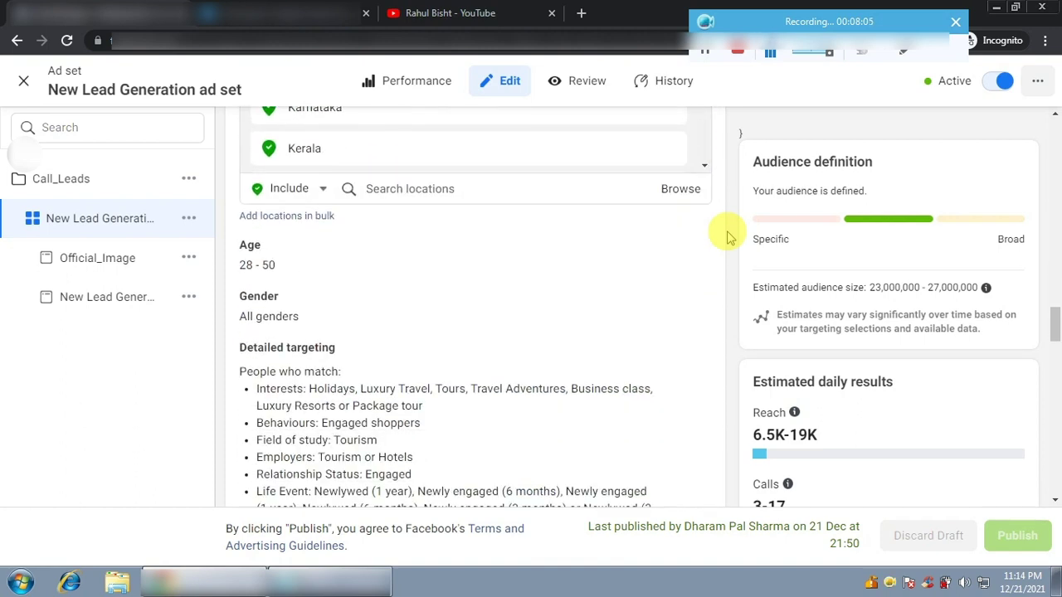
pyautogui.scroll(-1, 728, 238)
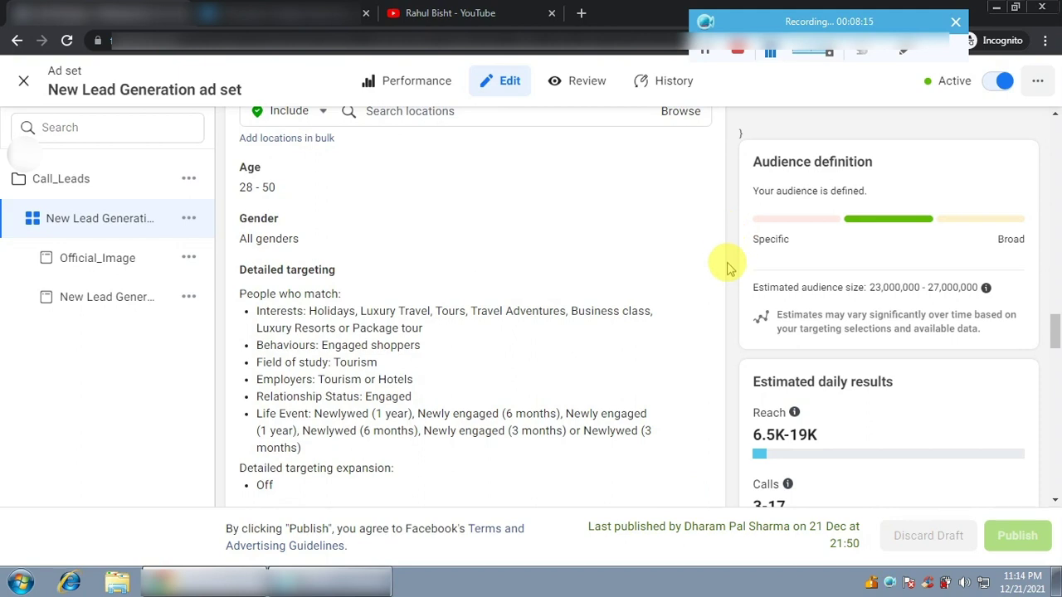
pyautogui.scroll(-1, 728, 267)
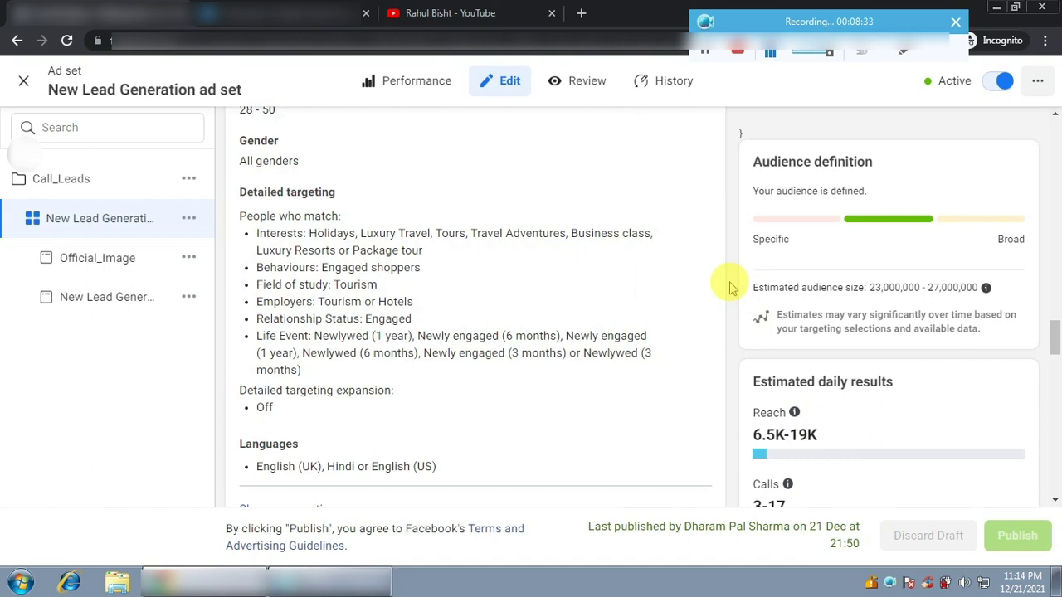
pyautogui.scroll(2, 725, 295)
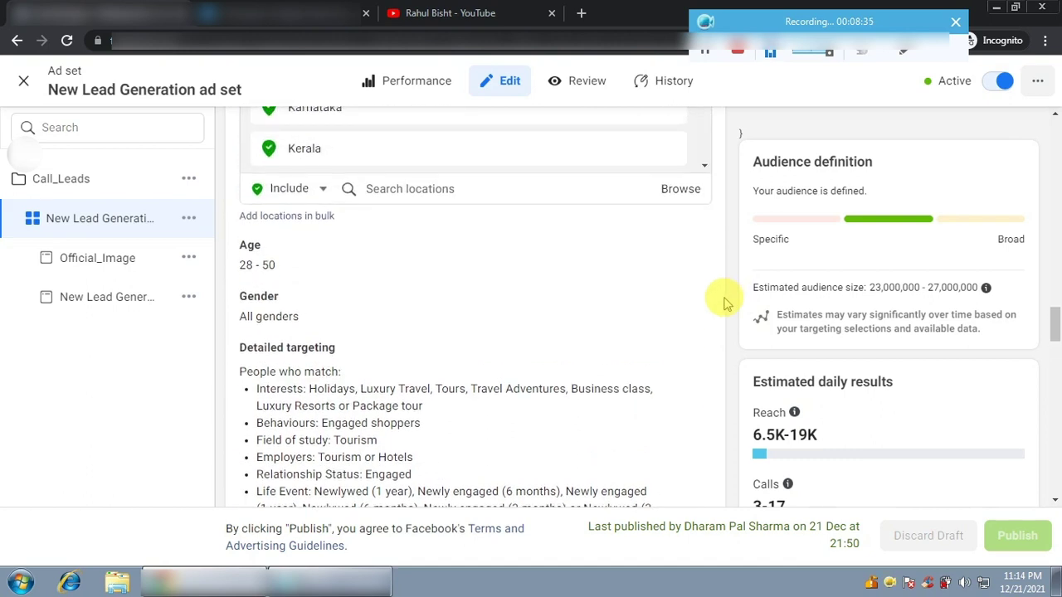
pyautogui.scroll(-2, 724, 302)
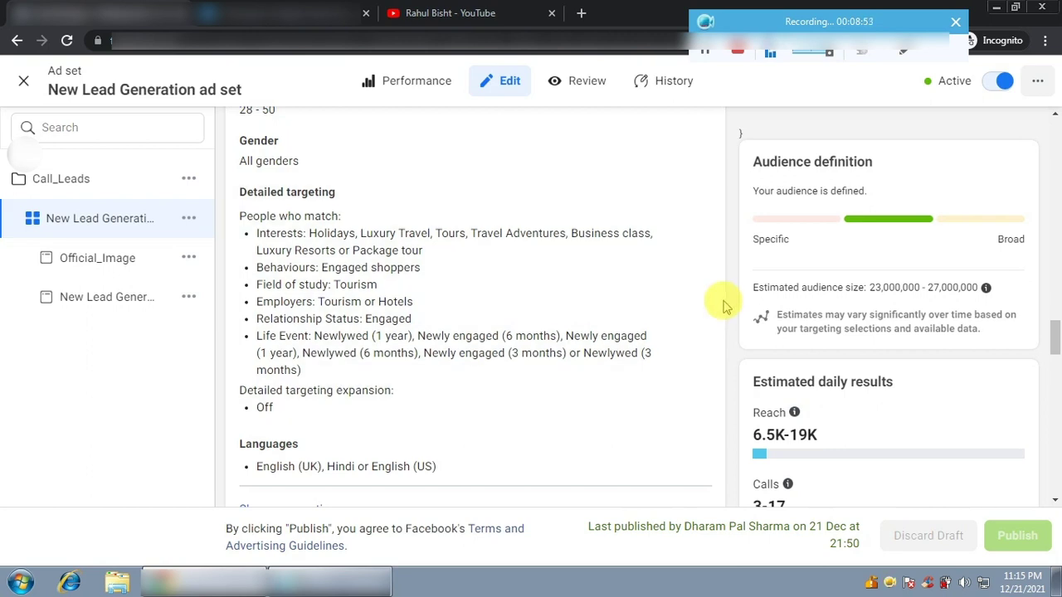
pyautogui.scroll(-2, 722, 306)
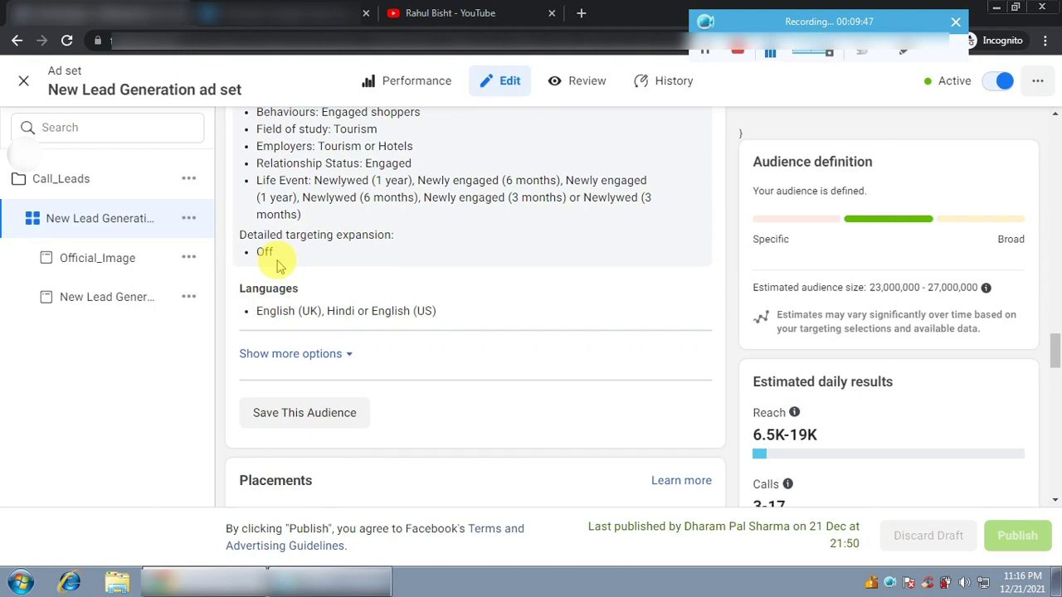
pyautogui.scroll(1, 280, 261)
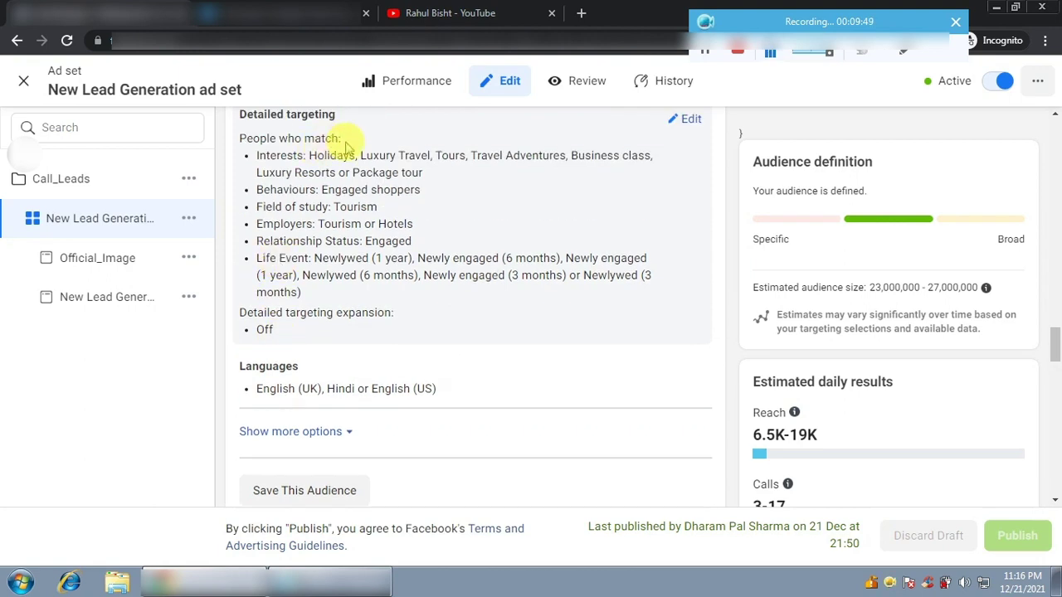
pyautogui.scroll(-1, 273, 277)
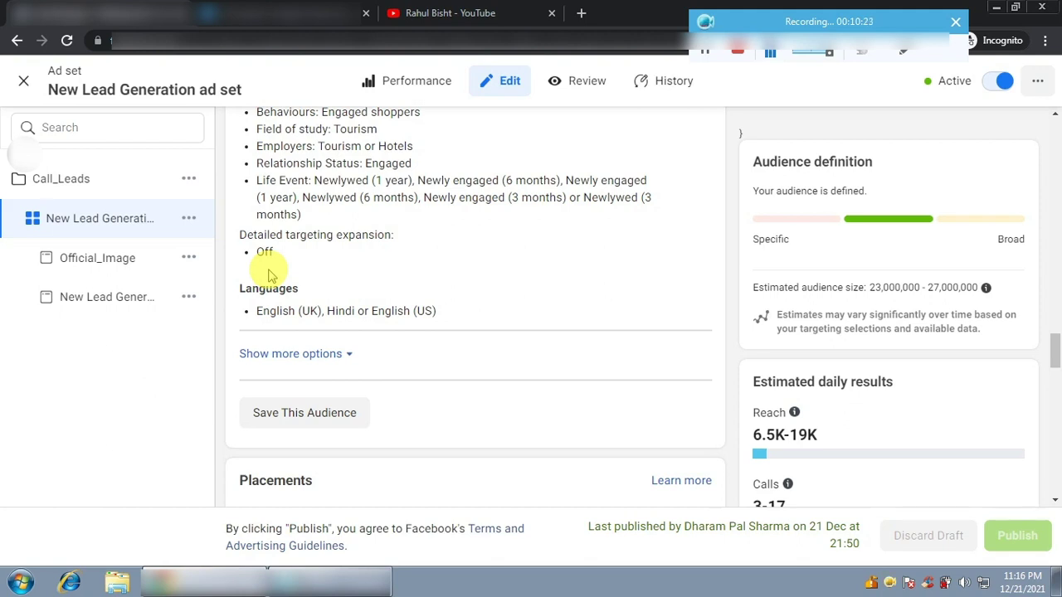
# Examine the ad set's placement settings, covering manual placements, the platforms and the individual feed, story and in-stream placements
pyautogui.scroll(-1, 630, 289)
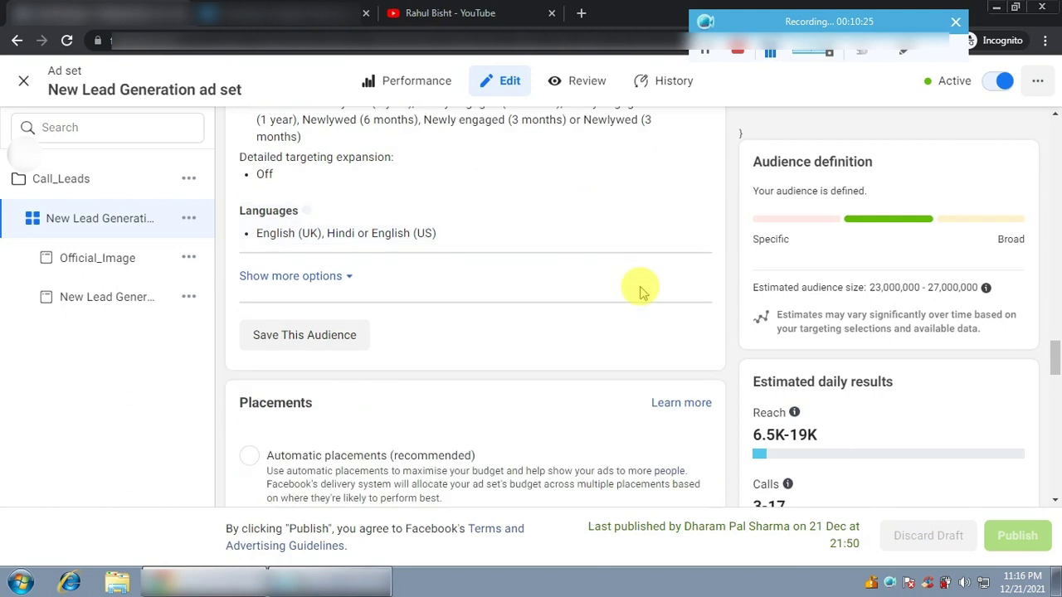
pyautogui.scroll(-2, 638, 298)
pyautogui.scroll(-1, 647, 311)
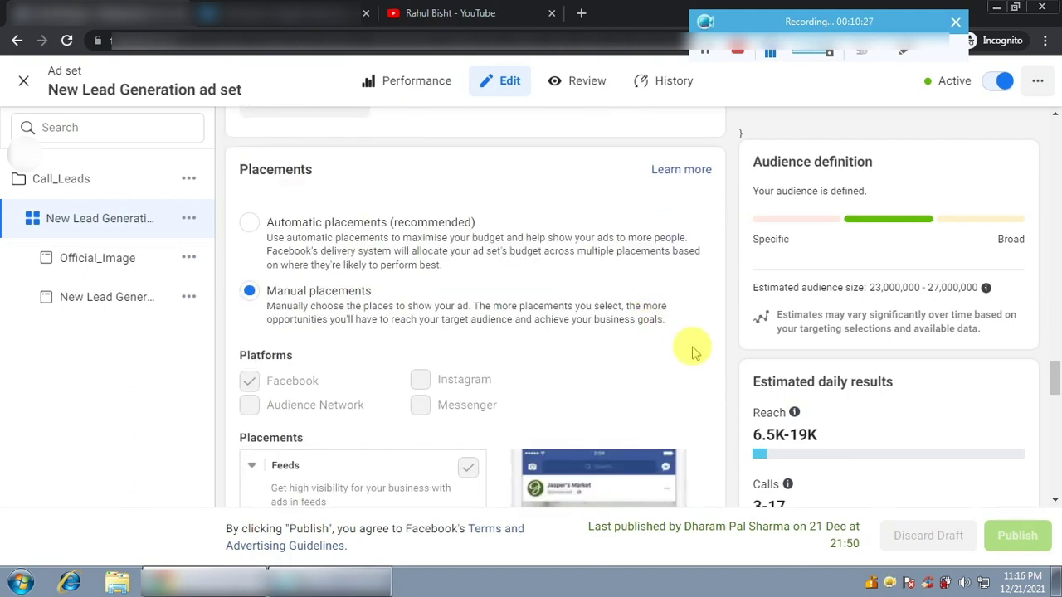
pyautogui.scroll(-1, 706, 352)
pyautogui.scroll(1, 721, 352)
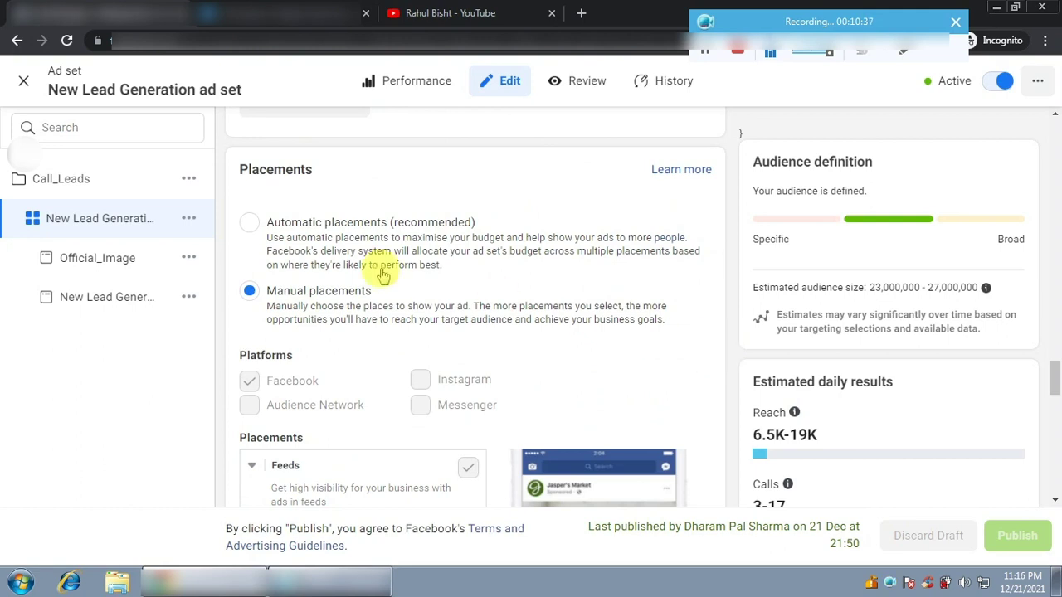
pyautogui.click(250, 292)
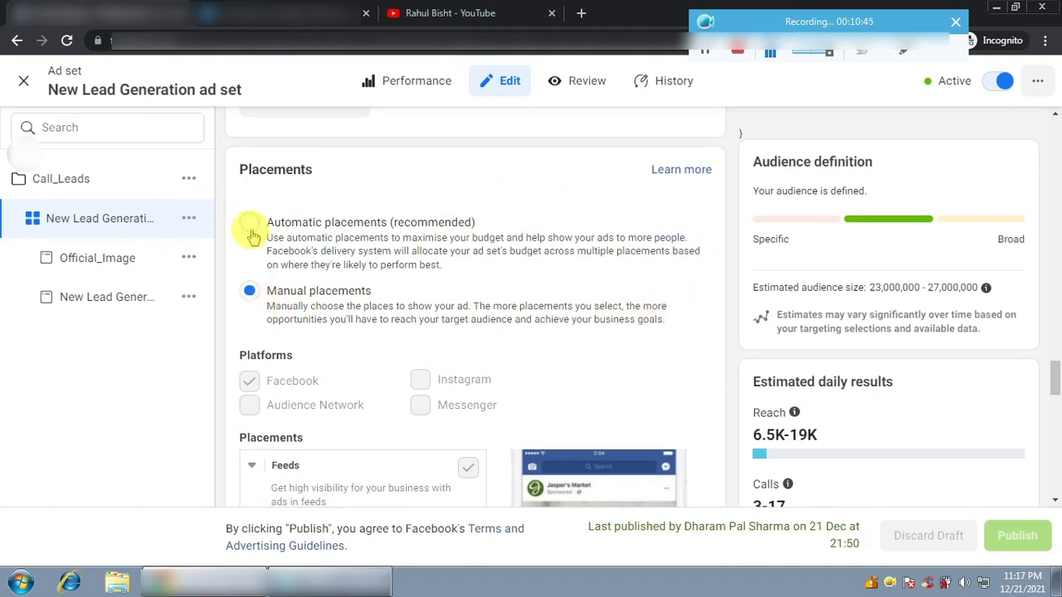
pyautogui.scroll(-2, 581, 303)
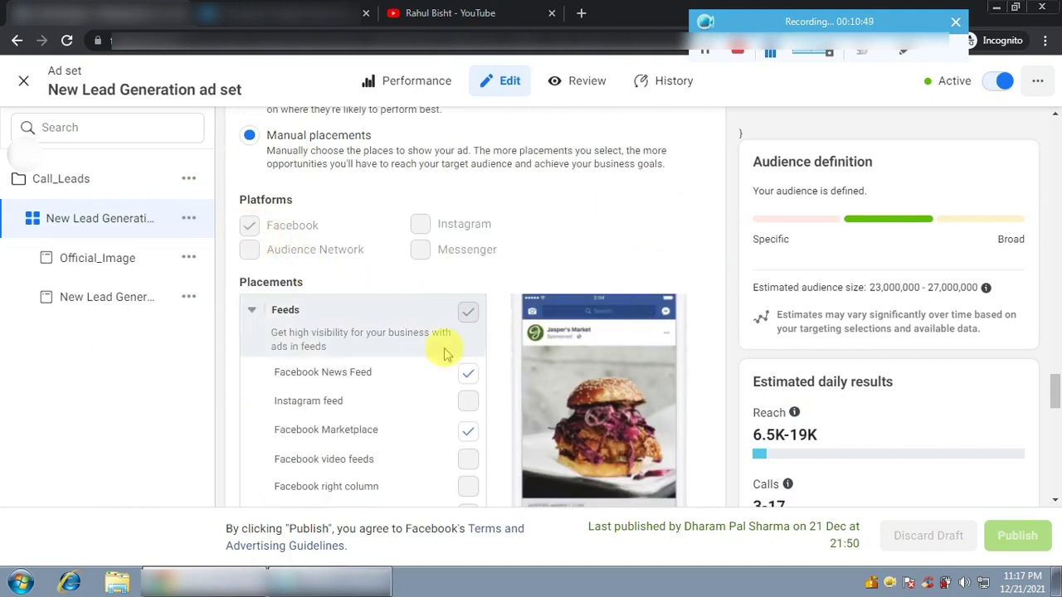
pyautogui.scroll(-6, 463, 398)
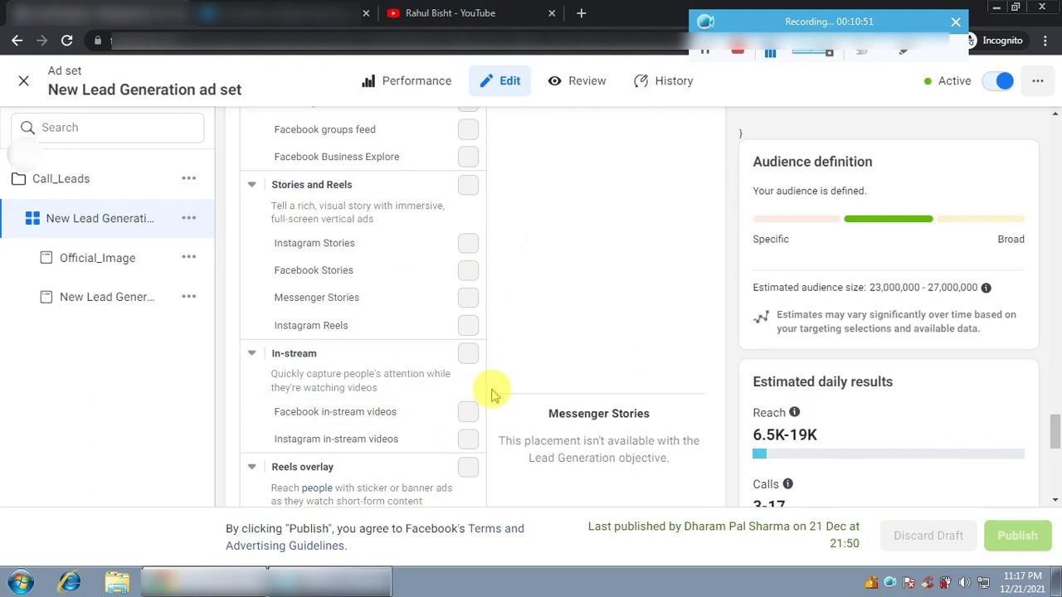
pyautogui.scroll(3, 486, 391)
pyautogui.scroll(3, 494, 391)
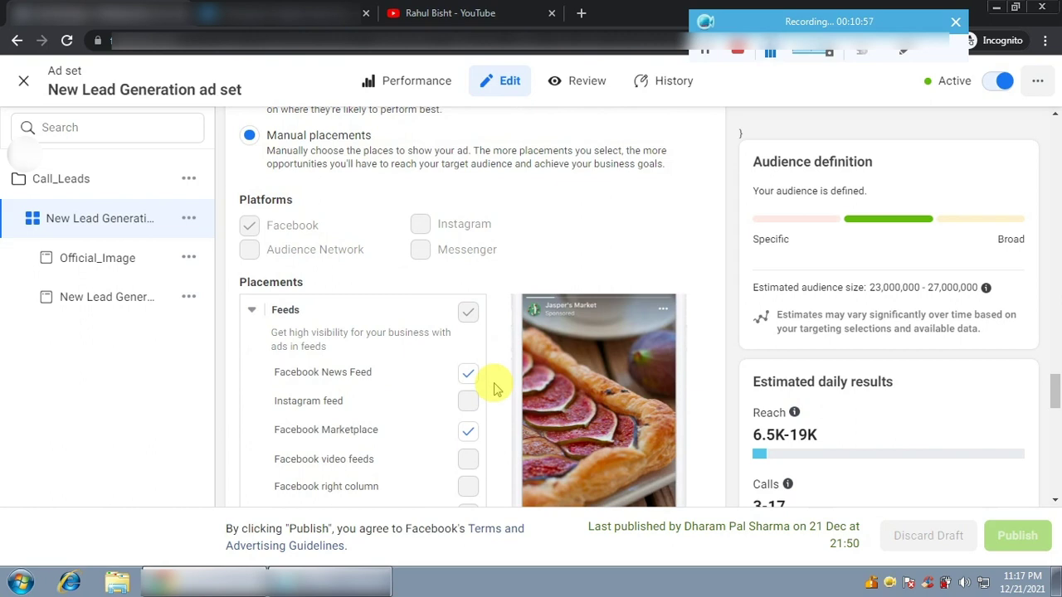
pyautogui.scroll(1, 496, 384)
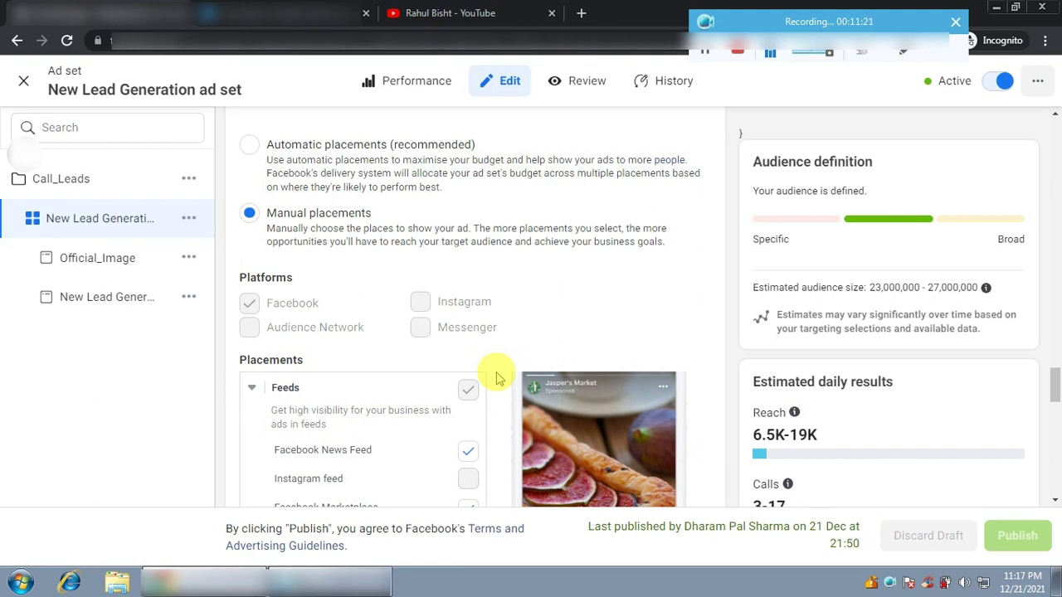
# Review the New Lead Generation ad's Facebook Page and format settings, and open the Official_Image ad
pyautogui.click(106, 298)
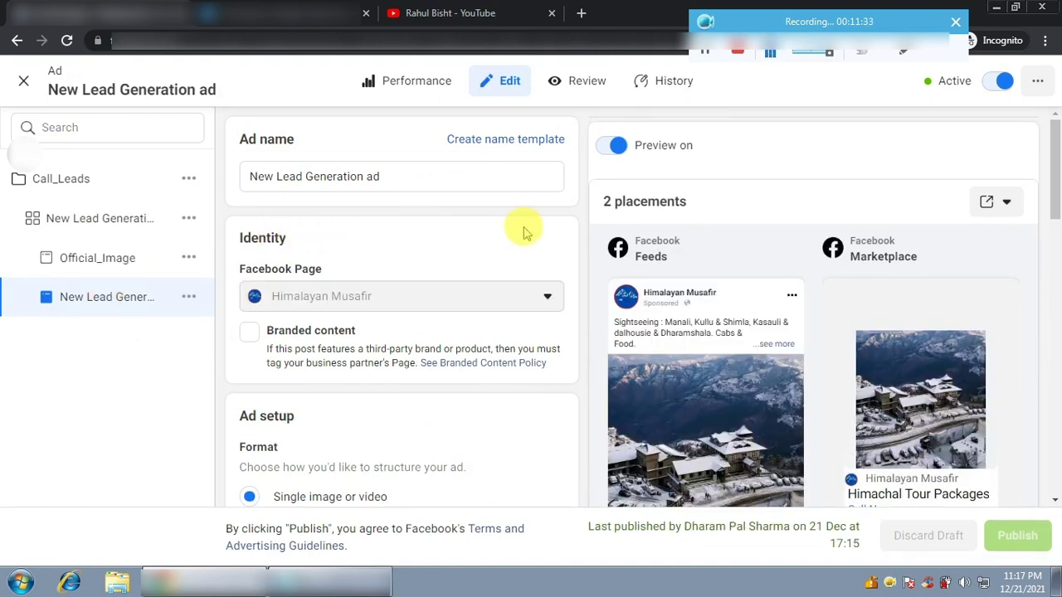
pyautogui.scroll(-2, 506, 249)
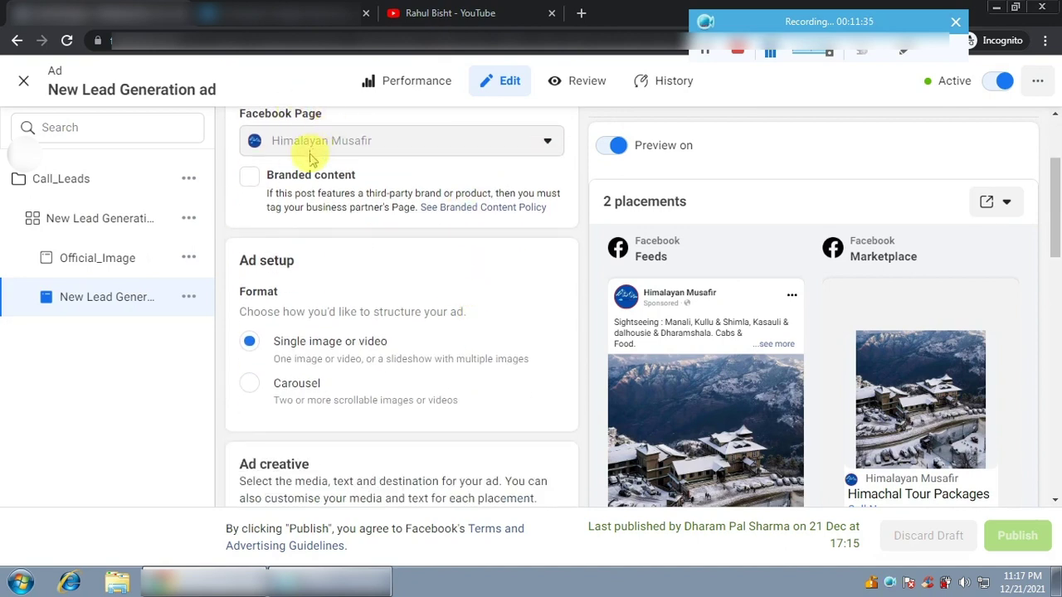
pyautogui.scroll(-1, 510, 311)
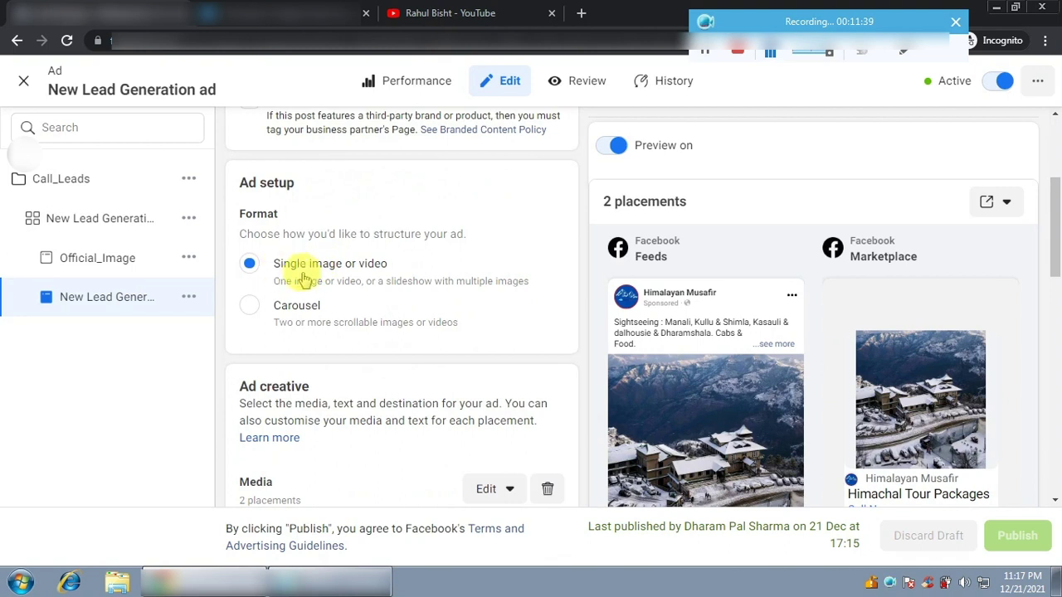
pyautogui.scroll(-1, 515, 269)
pyautogui.scroll(1, 528, 288)
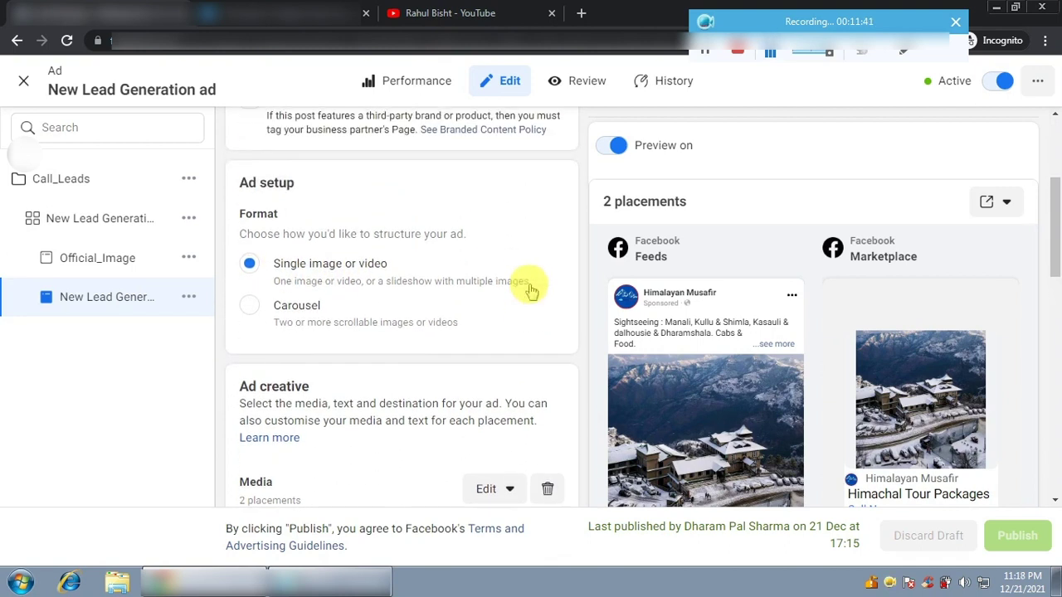
pyautogui.click(99, 261)
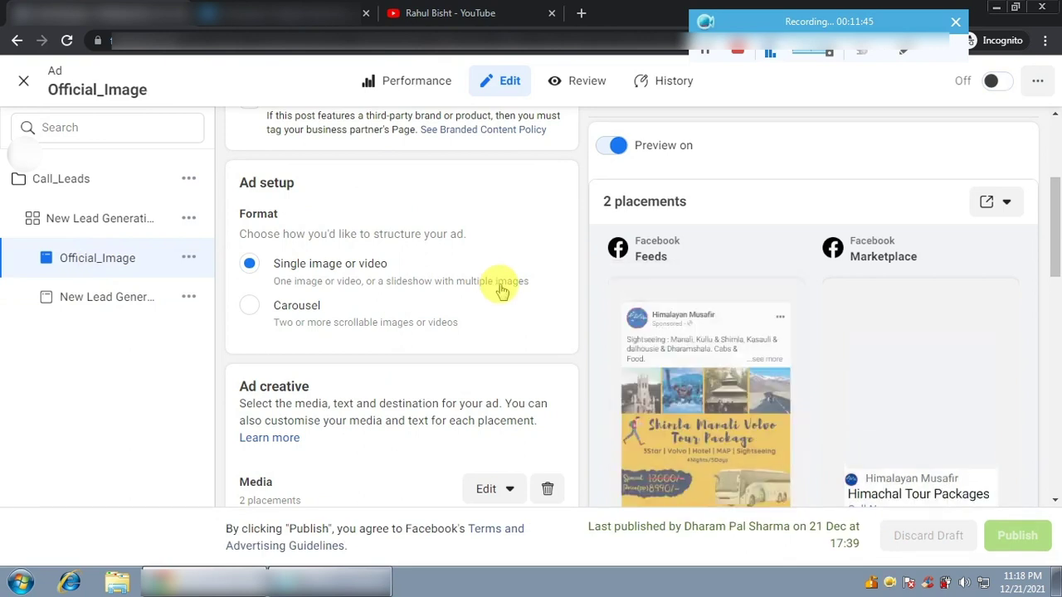
# Review the Official_Image ad's Facebook Page, format and ad creative sections, including the media, headline and description
pyautogui.scroll(-1, 523, 270)
pyautogui.scroll(2, 517, 299)
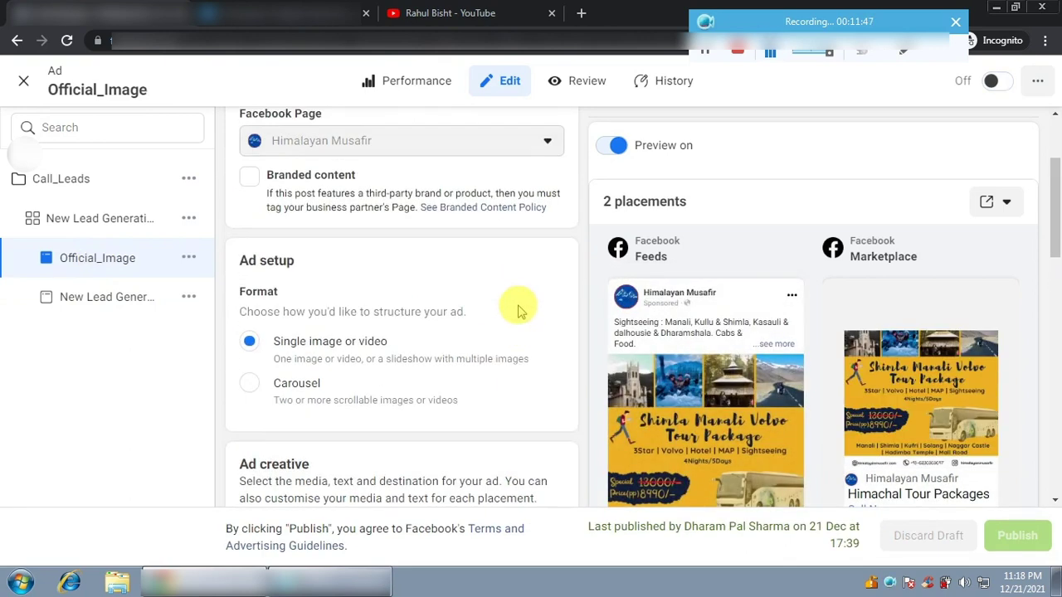
pyautogui.scroll(-4, 510, 294)
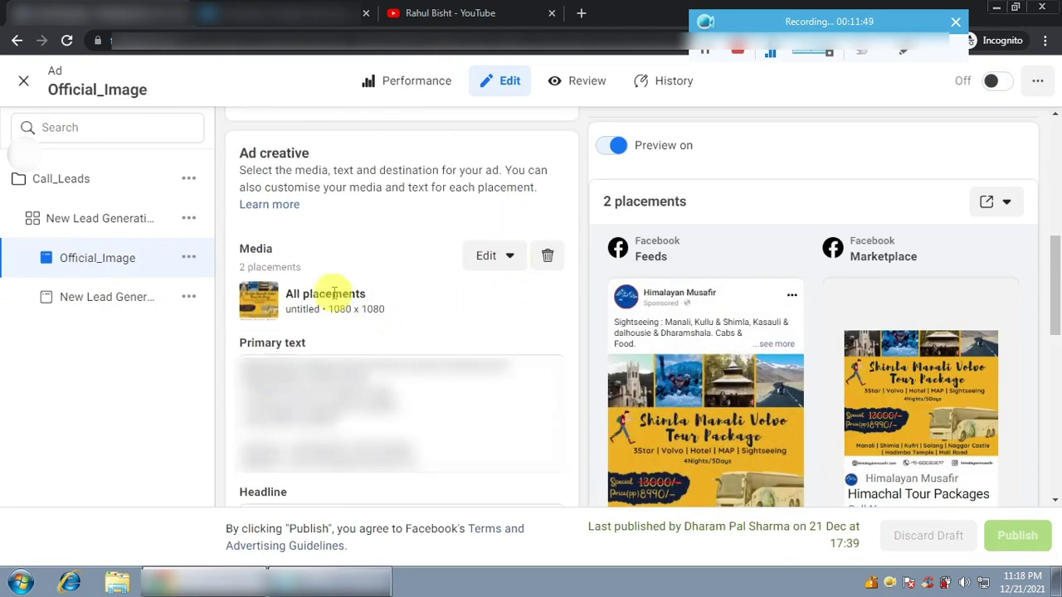
pyautogui.scroll(2, 393, 305)
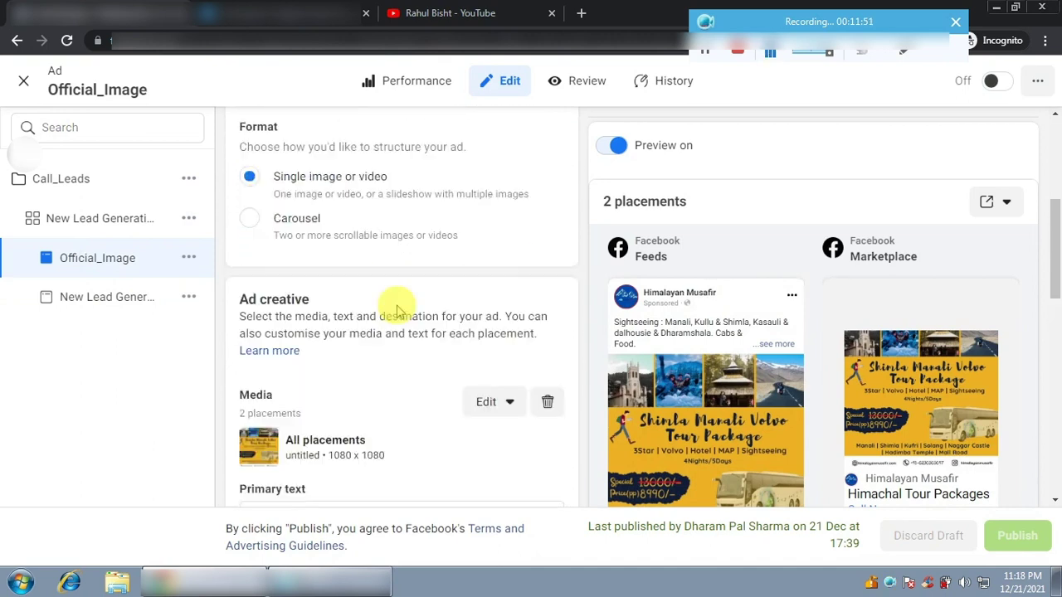
pyautogui.scroll(-3, 397, 306)
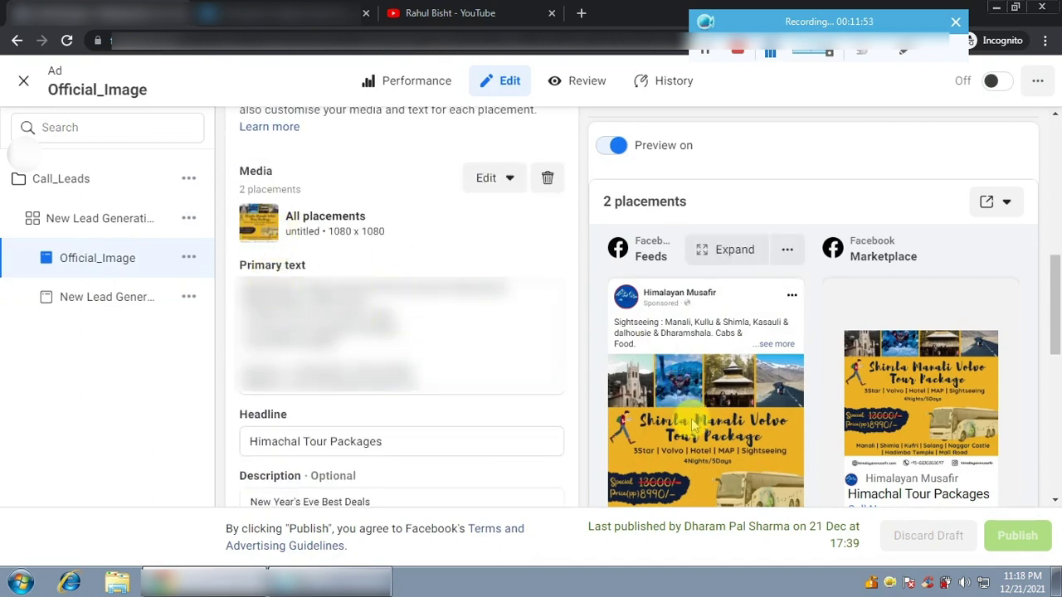
pyautogui.scroll(-1, 1052, 332)
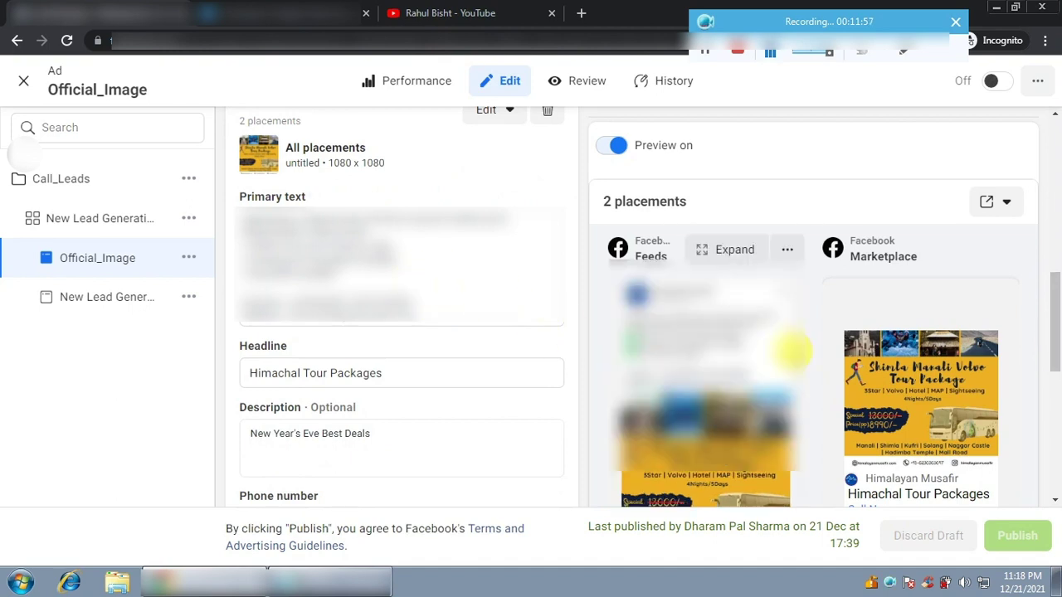
# Enlarge the page to 125% and examine the ad's phone number, tracking section and primary text
pyautogui.hotkey('ctrl', '+')
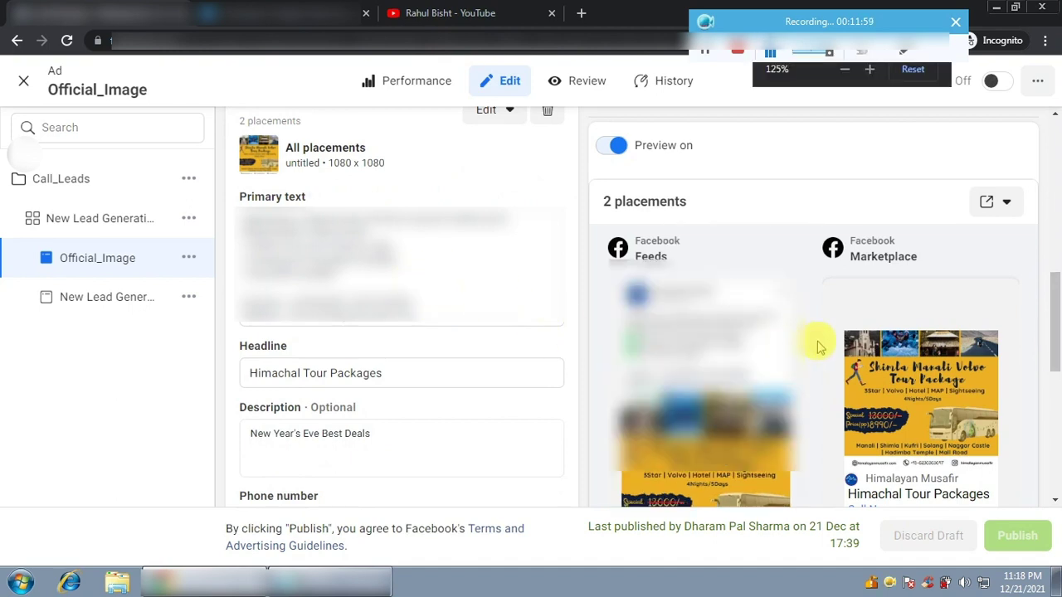
pyautogui.scroll(-1, 1055, 305)
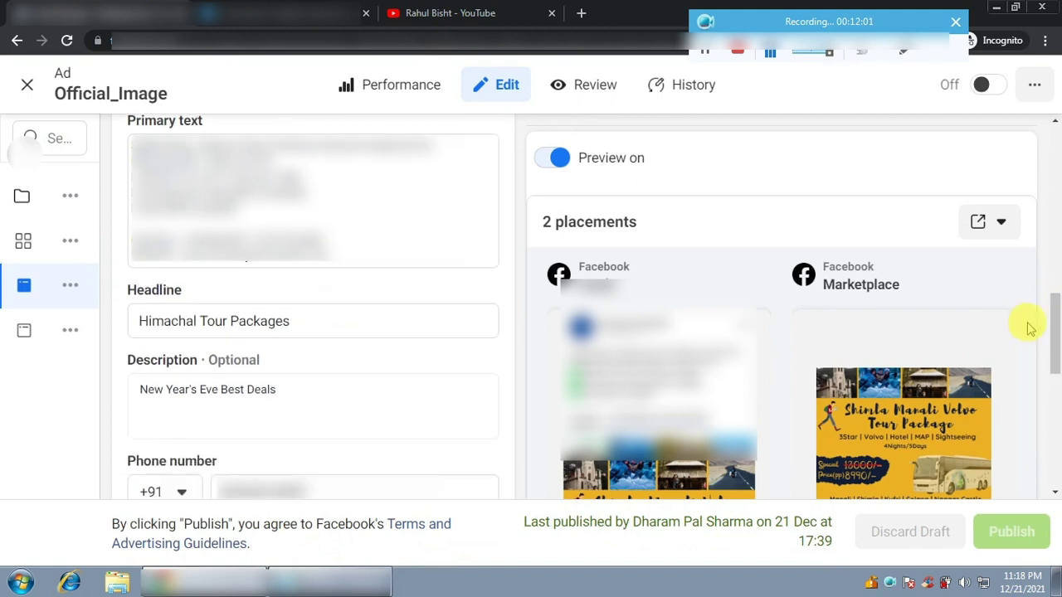
pyautogui.scroll(-1, 1052, 307)
pyautogui.moveTo(1055, 330); pyautogui.dragTo(1054, 382)
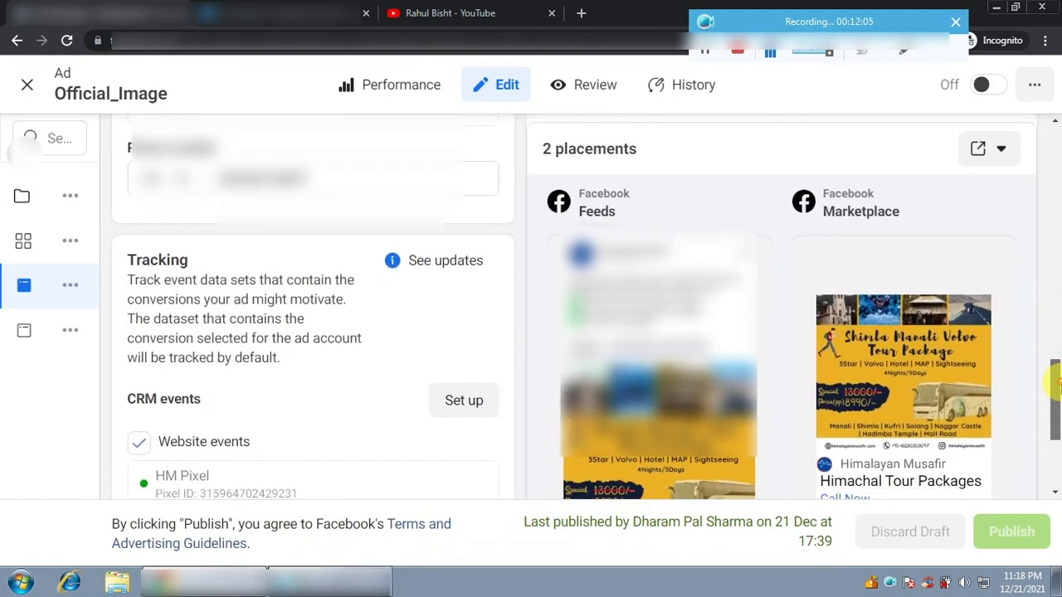
pyautogui.moveTo(584, 261)
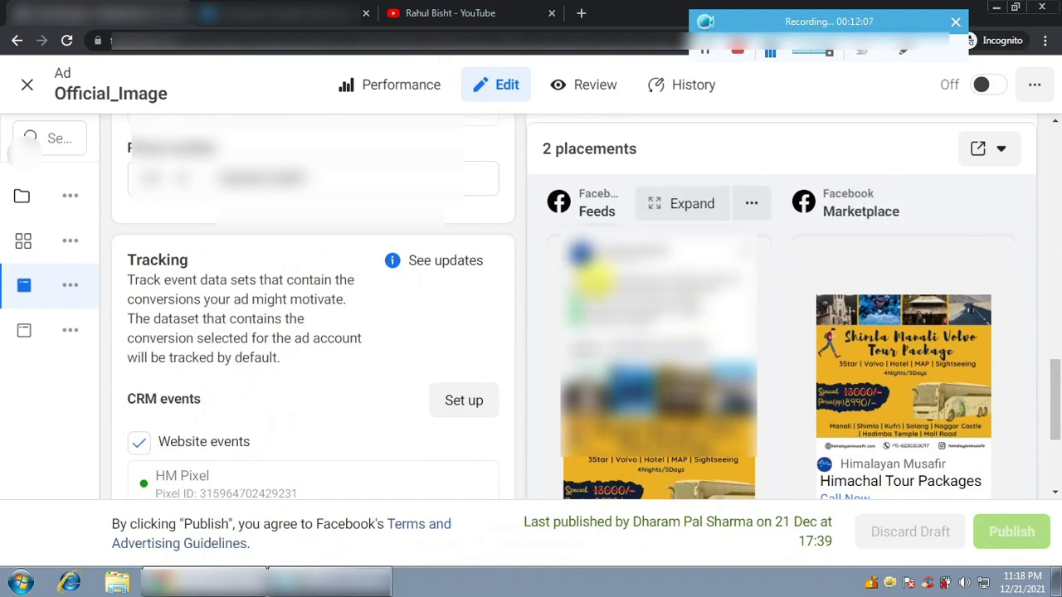
pyautogui.scroll(6, 337, 313)
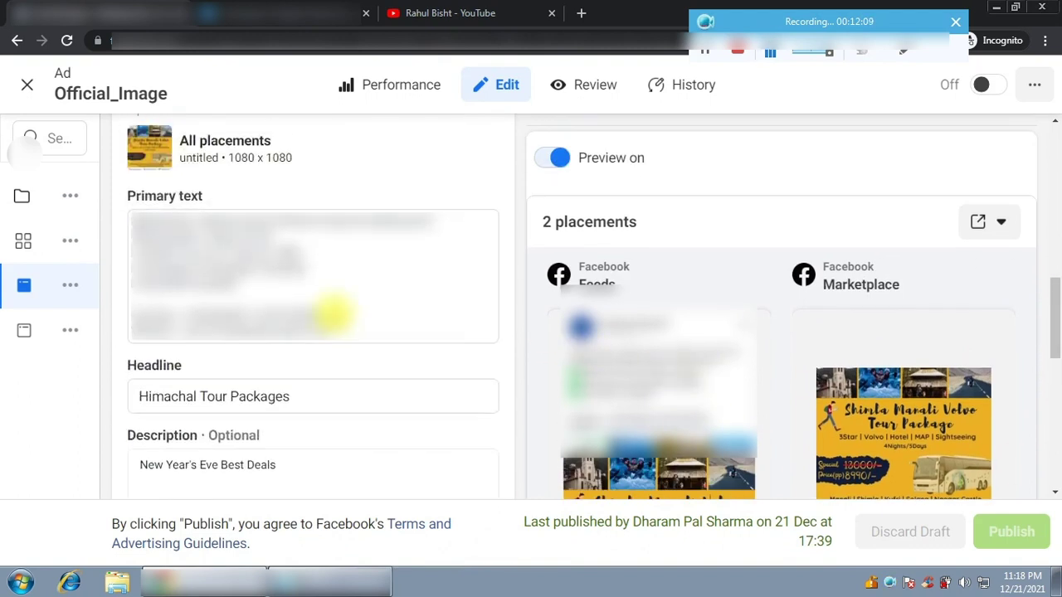
pyautogui.moveTo(131, 218); pyautogui.dragTo(273, 236)
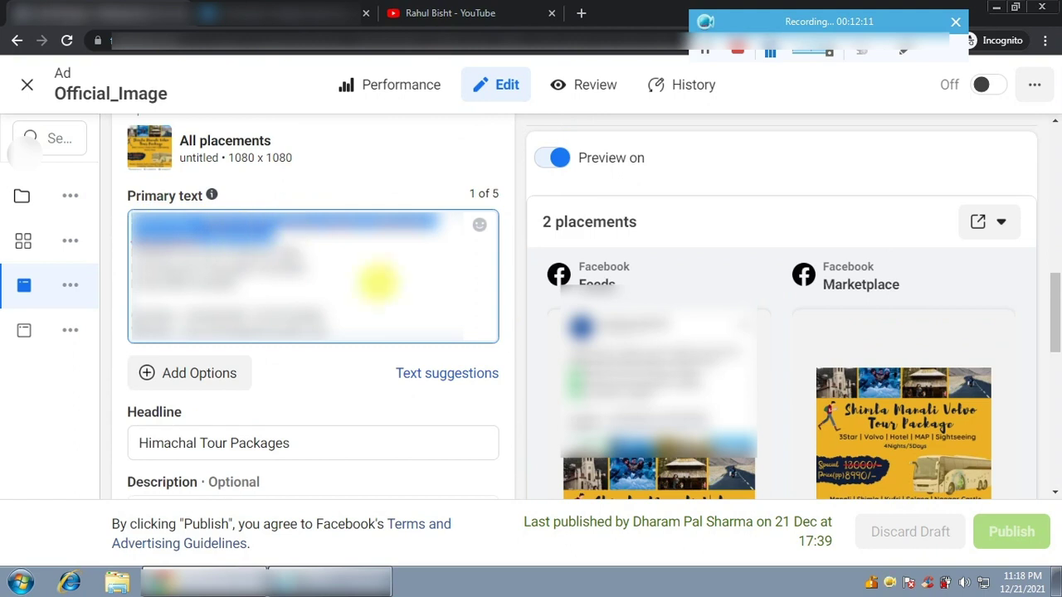
pyautogui.click(568, 345)
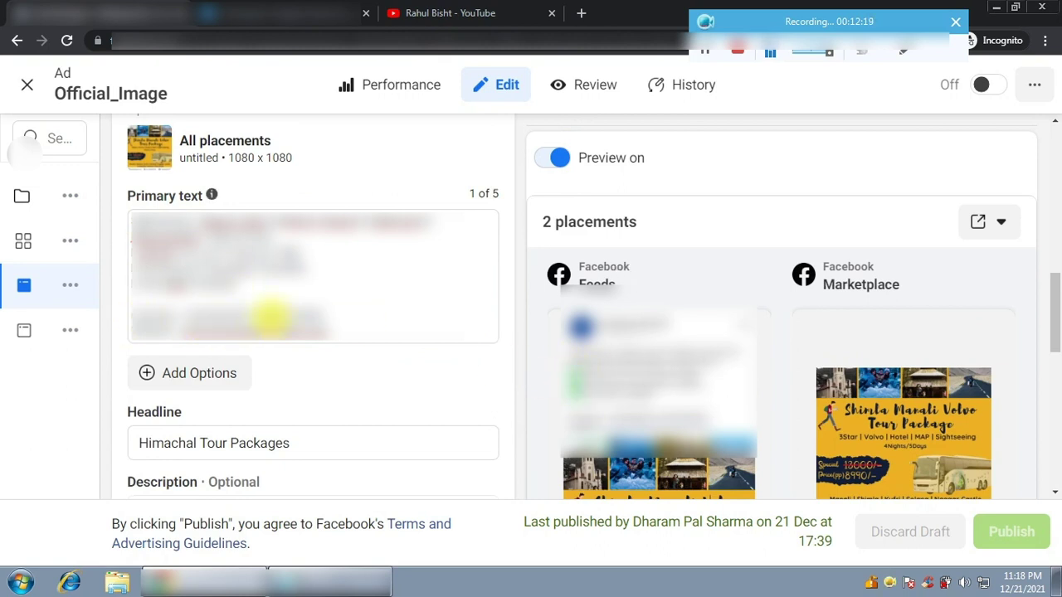
# Compare the ad's headline, description and phone number with the Facebook Feeds preview and its Call Now button
pyautogui.scroll(-2, 513, 258)
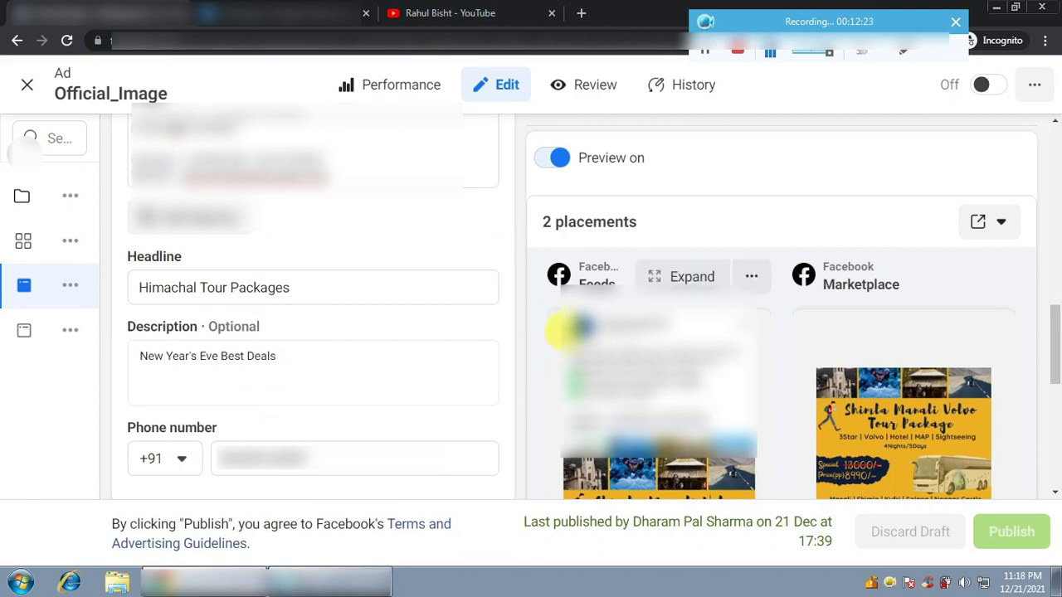
pyautogui.scroll(-5, 1050, 290)
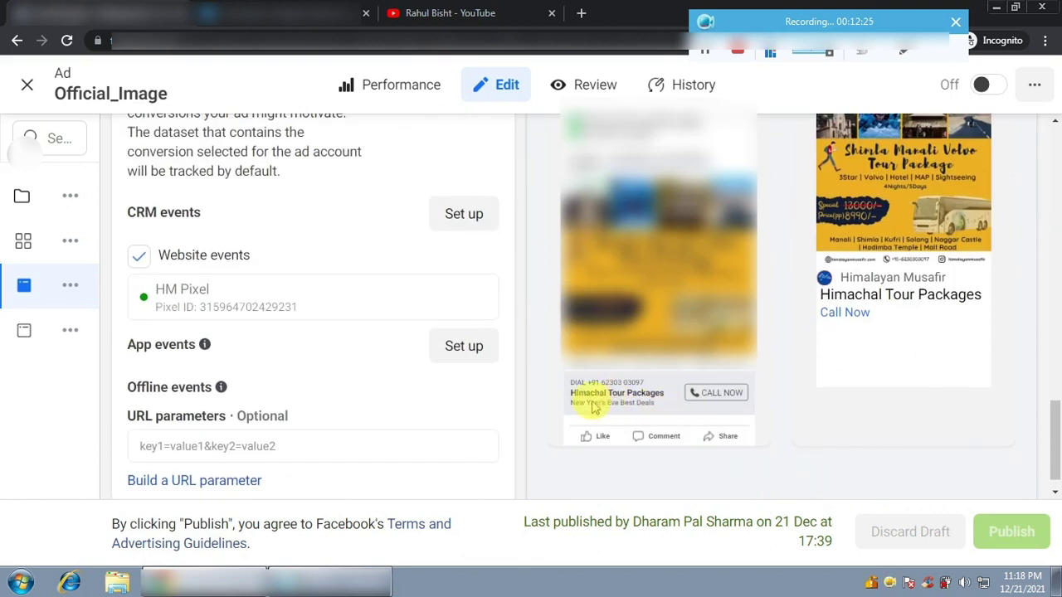
pyautogui.scroll(1, 328, 304)
pyautogui.scroll(5, 387, 289)
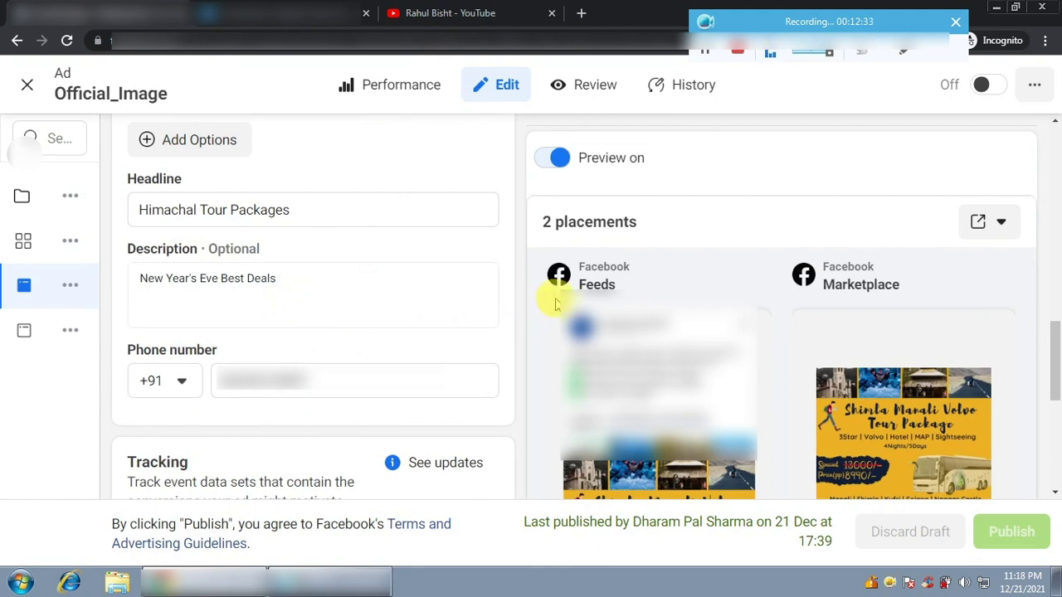
pyautogui.scroll(-2, 1053, 323)
pyautogui.scroll(-3, 1050, 318)
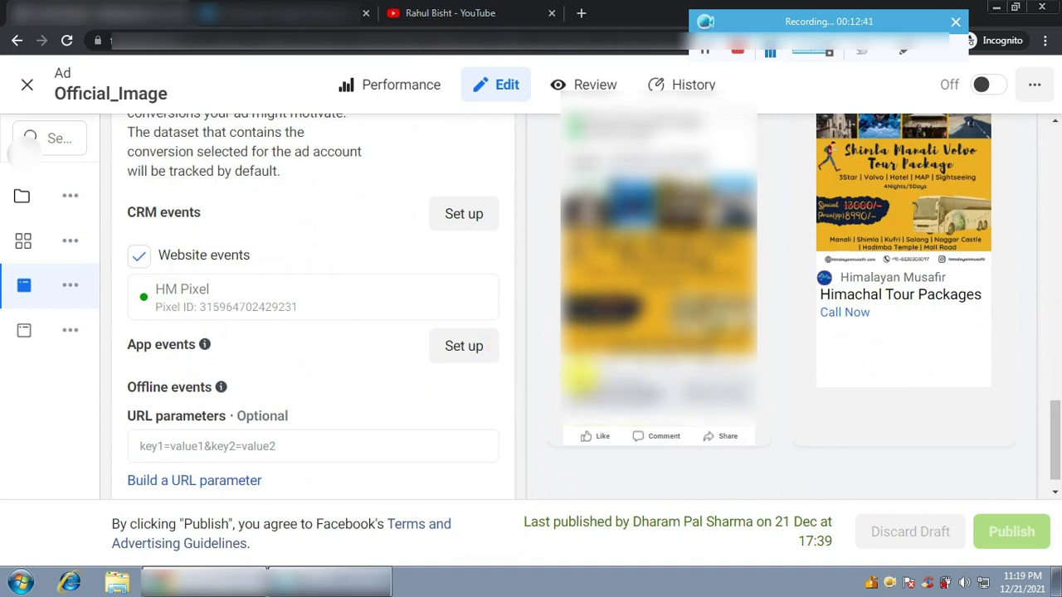
pyautogui.scroll(5, 531, 370)
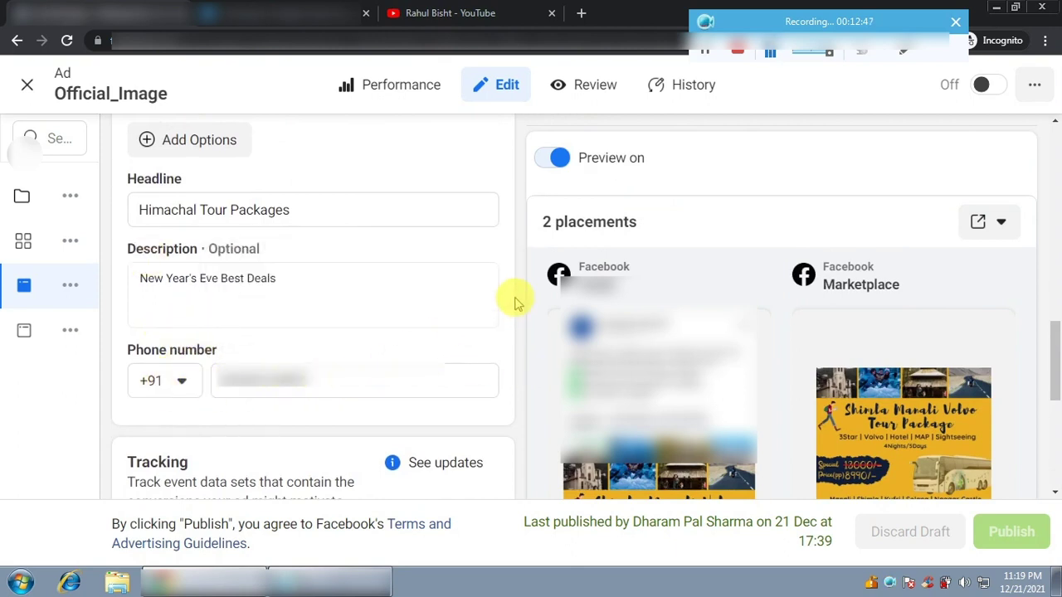
# Reduce the page zoom to 110% and review the ad from its tracking settings back to the Identity section
pyautogui.hotkey('ctrl', '-')
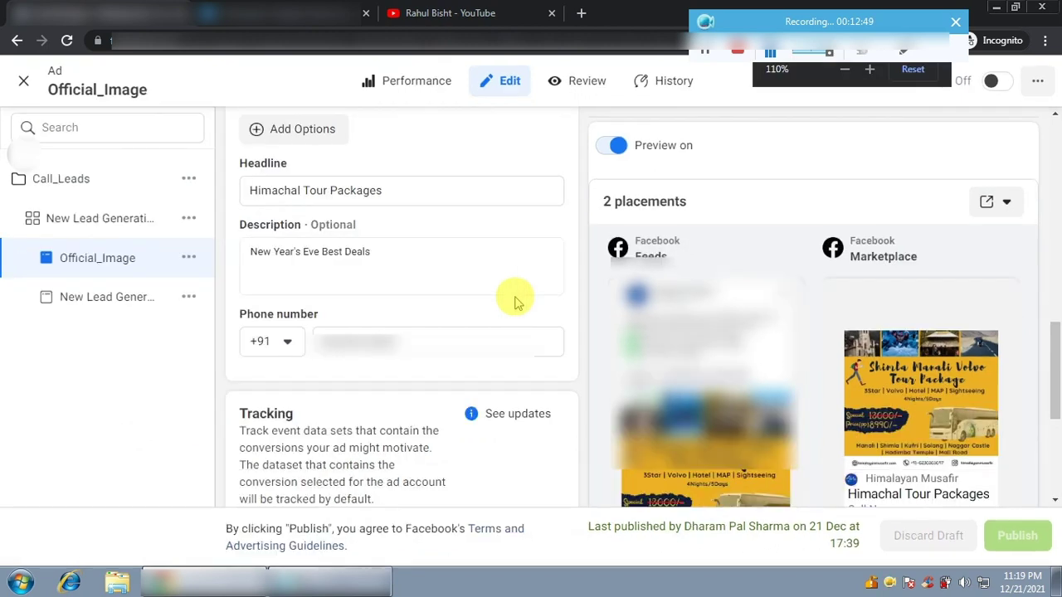
pyautogui.scroll(-2, 796, 348)
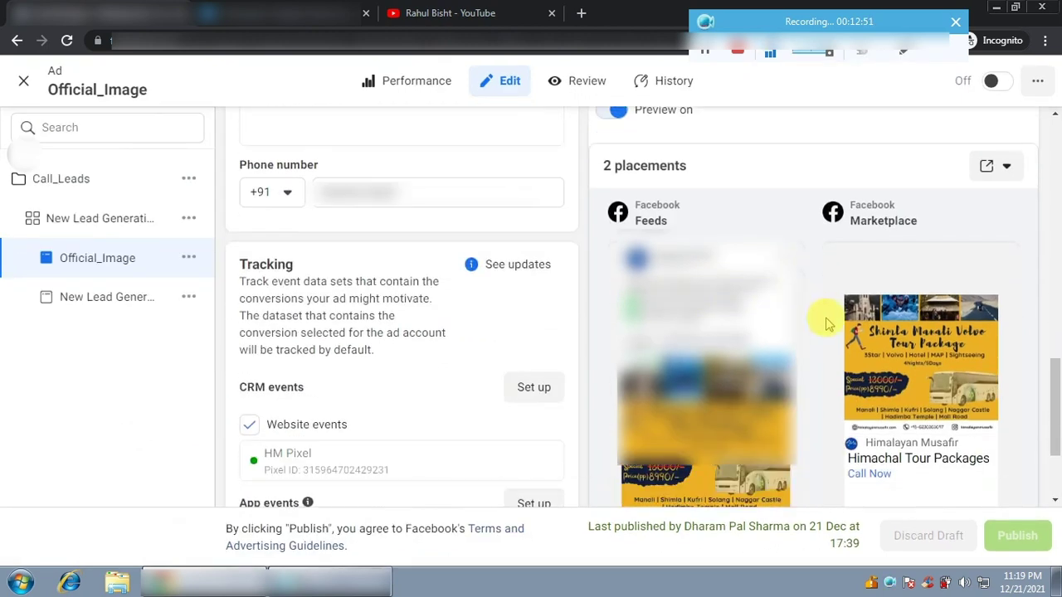
pyautogui.scroll(-2, 799, 381)
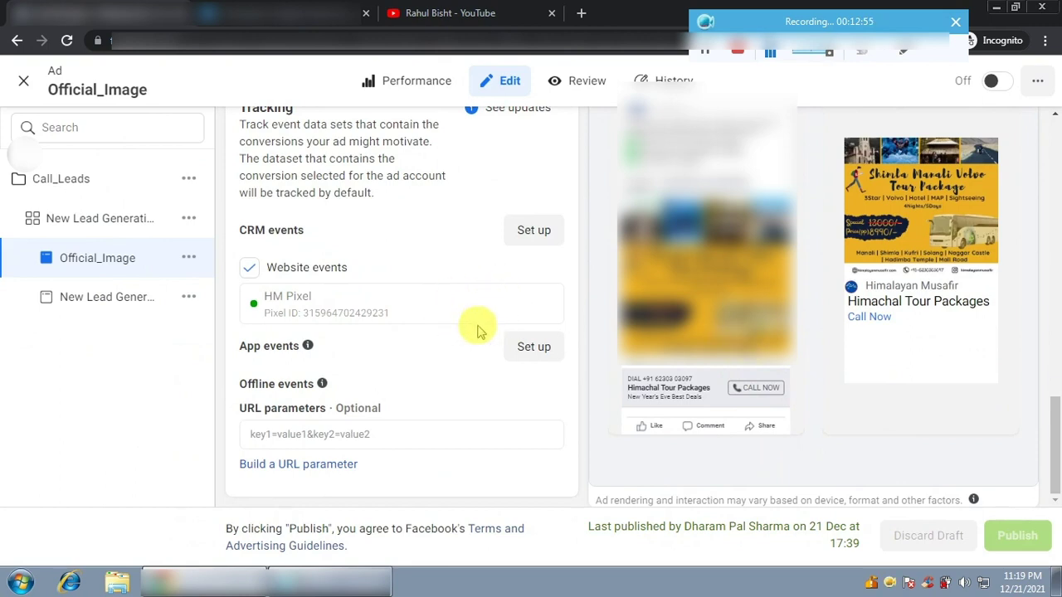
pyautogui.scroll(4, 431, 327)
pyautogui.scroll(6, 365, 331)
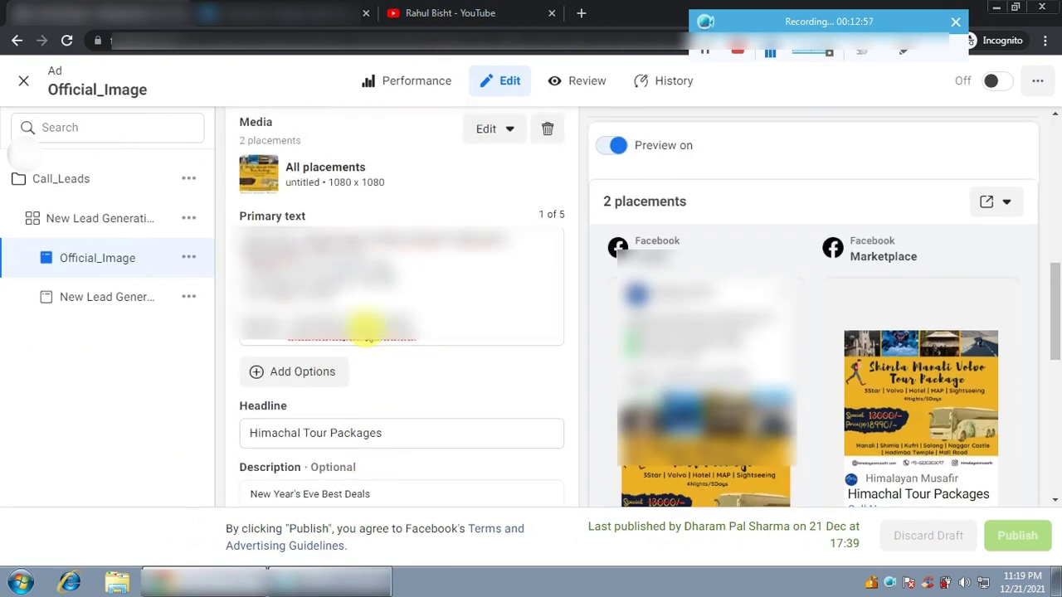
pyautogui.scroll(3, 365, 332)
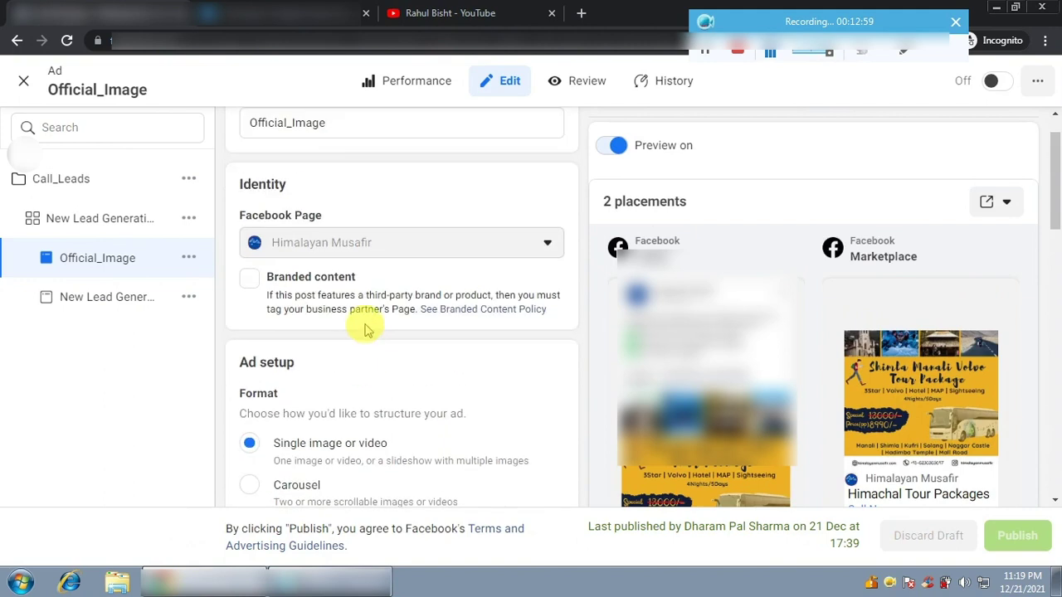
# Examine the Call Now button in the Feeds preview, and recheck the ad's primary text, headline, description and phone number fields
pyautogui.scroll(-7, 365, 332)
pyautogui.scroll(-4, 367, 330)
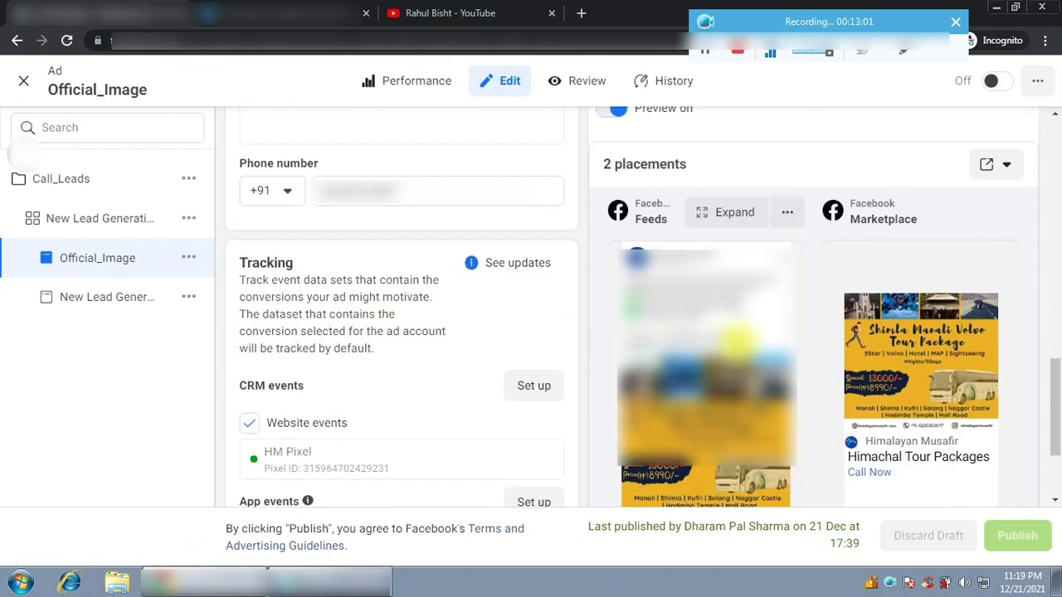
pyautogui.scroll(-2, 738, 382)
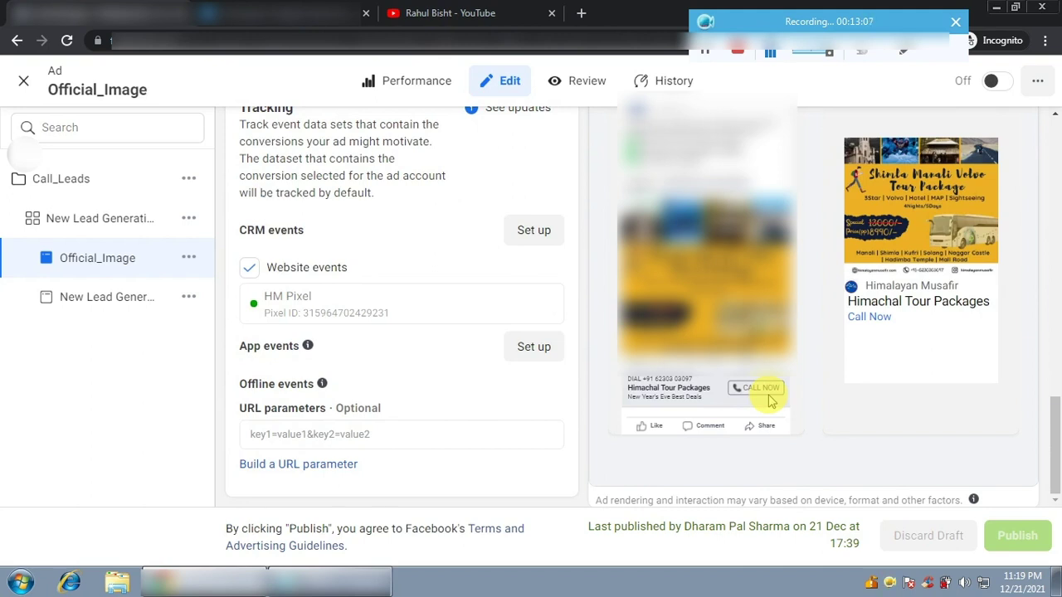
pyautogui.scroll(3, 769, 400)
pyautogui.scroll(6, 486, 368)
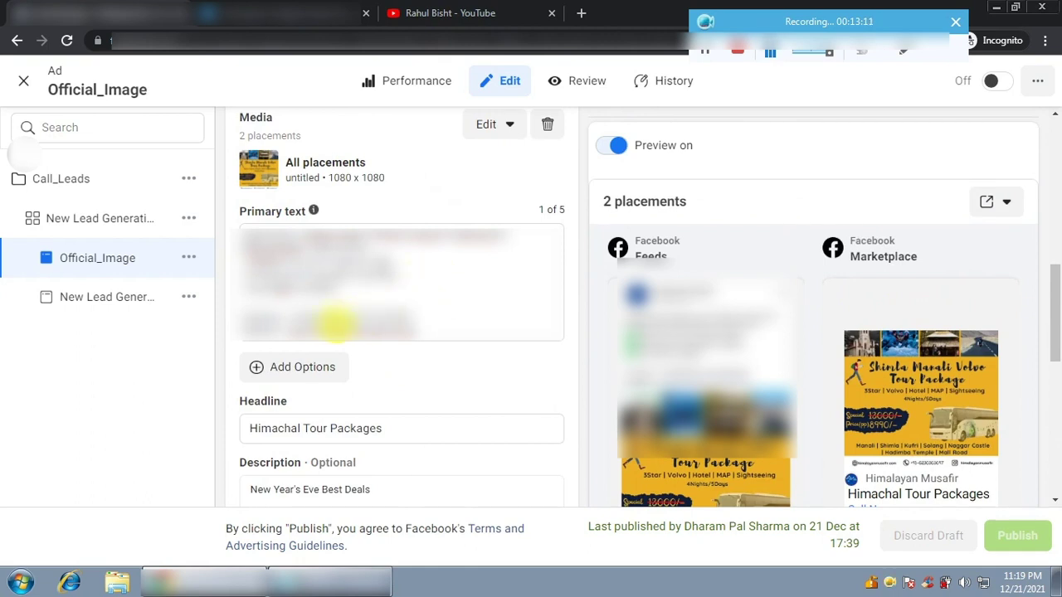
pyautogui.moveTo(745, 406)
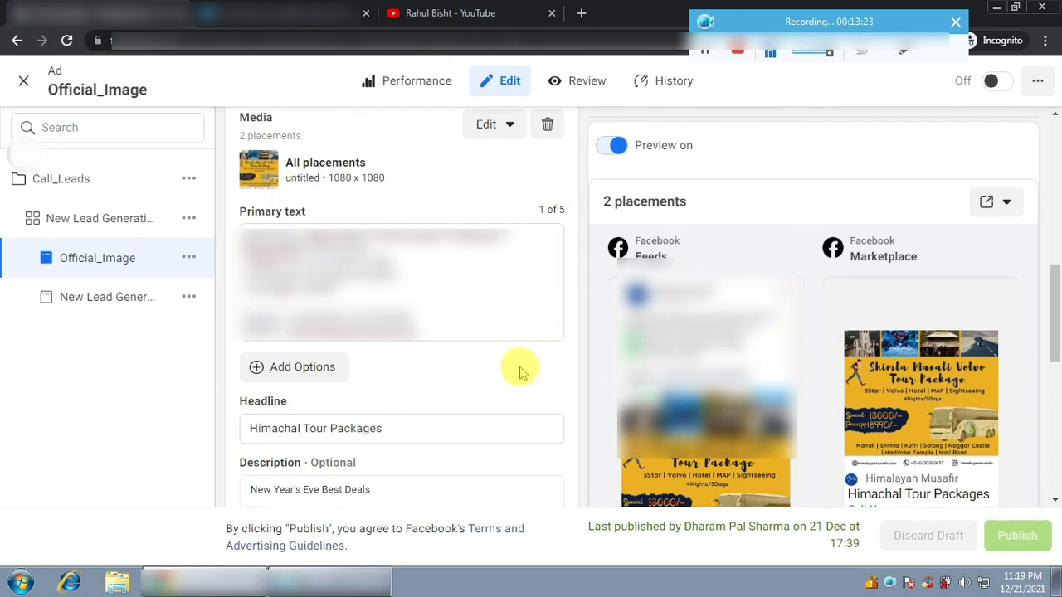
pyautogui.scroll(-2, 522, 371)
pyautogui.scroll(2, 522, 365)
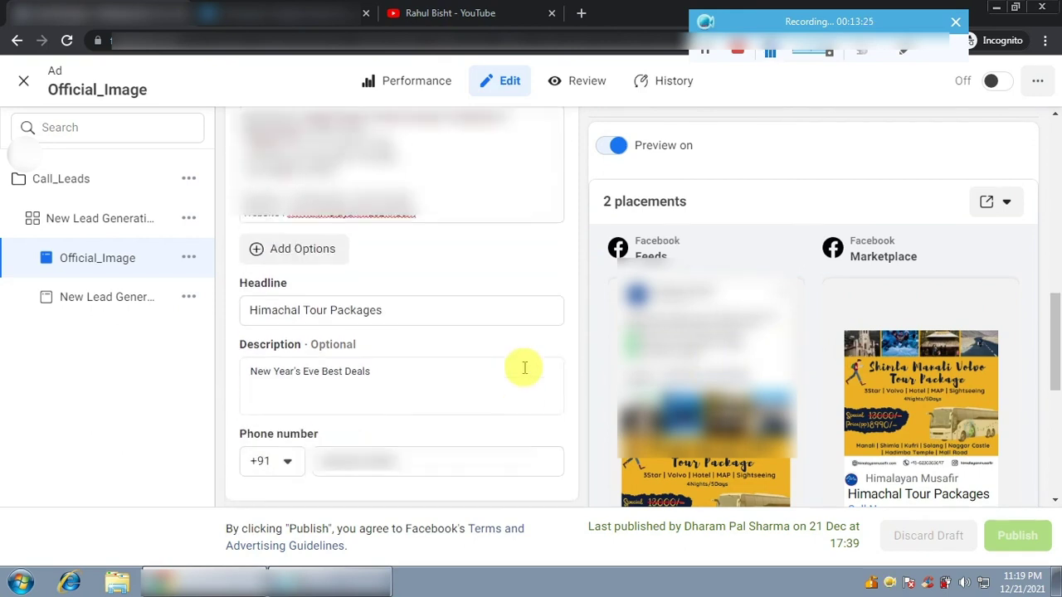
# Close the ad editor, clear the campaign, ad set and ad selections, and view the result columns of all campaigns
pyautogui.click(24, 81)
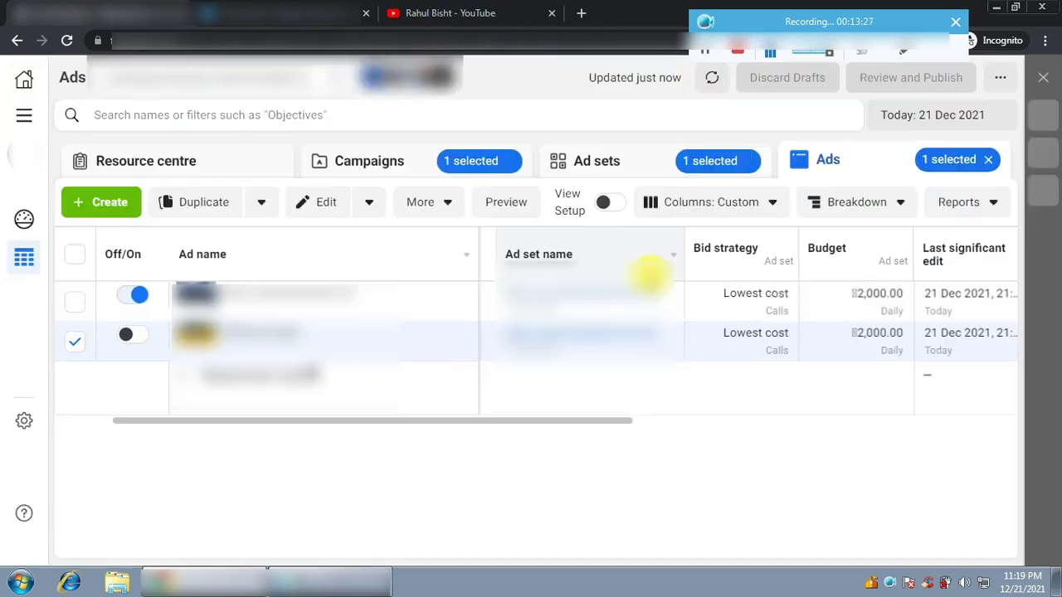
pyautogui.click(749, 161)
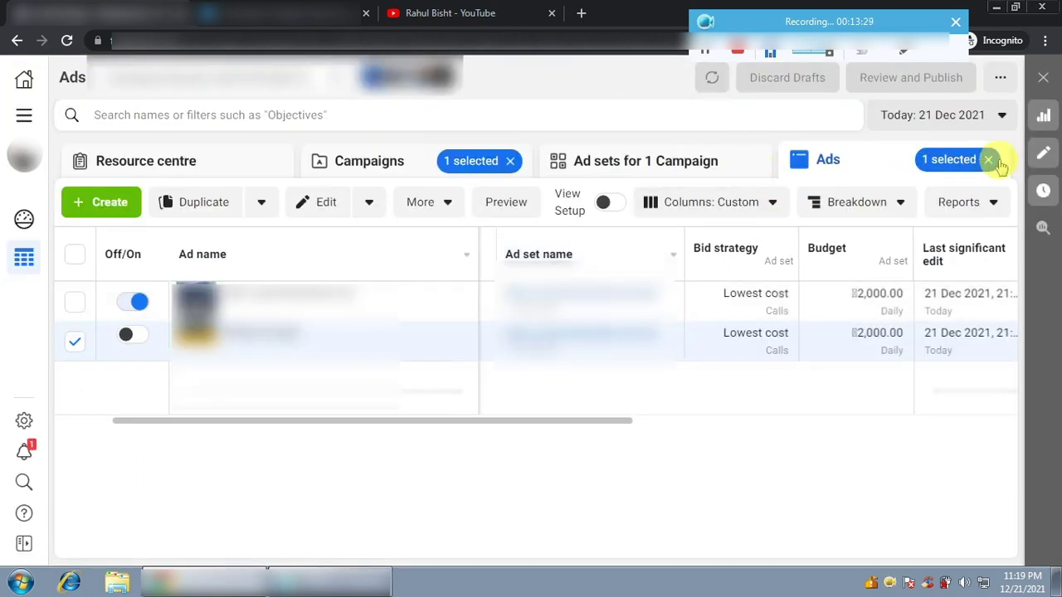
pyautogui.click(989, 161)
pyautogui.click(509, 161)
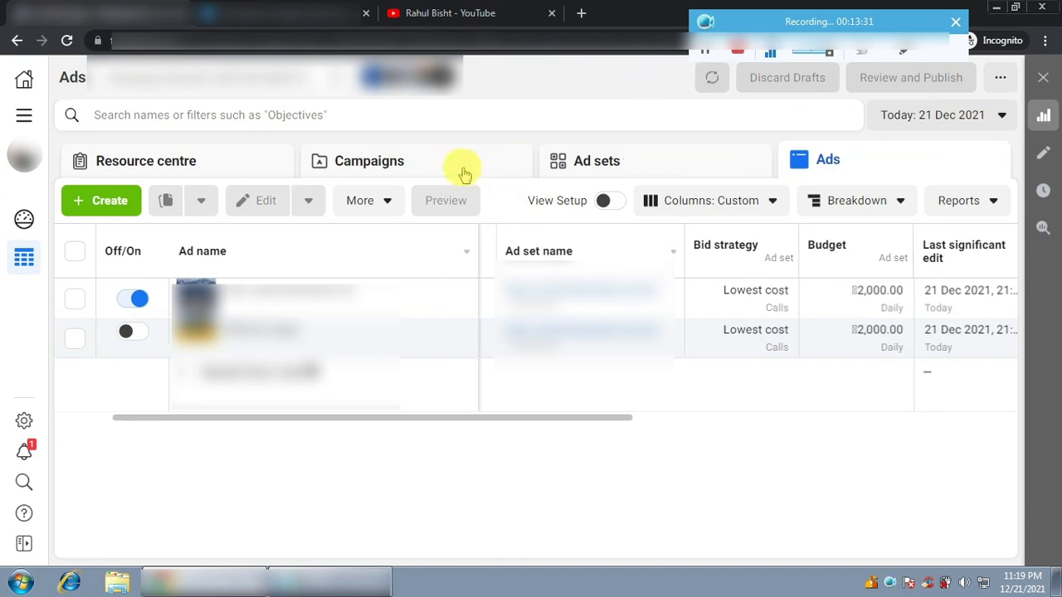
pyautogui.click(393, 160)
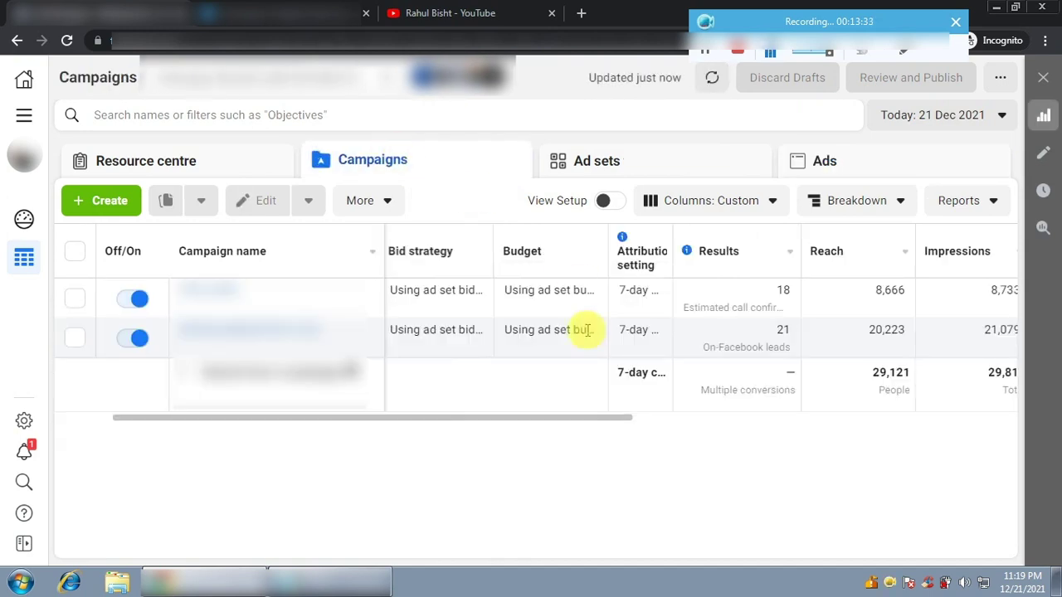
pyautogui.moveTo(543, 415); pyautogui.dragTo(569, 415)
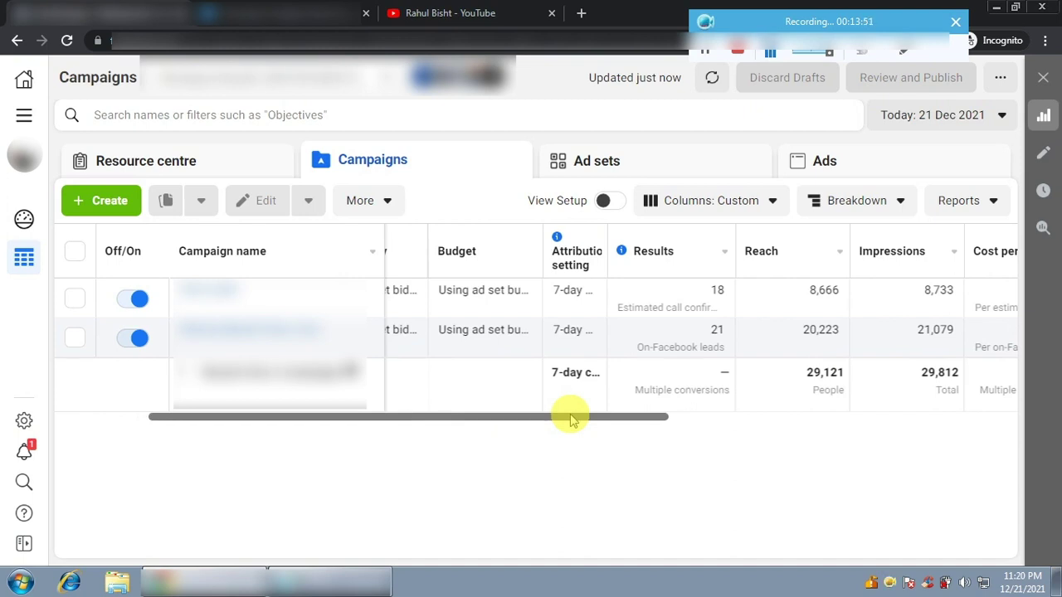
# Create a new campaign with the Reach objective, keeping the default campaign name
pyautogui.click(108, 201)
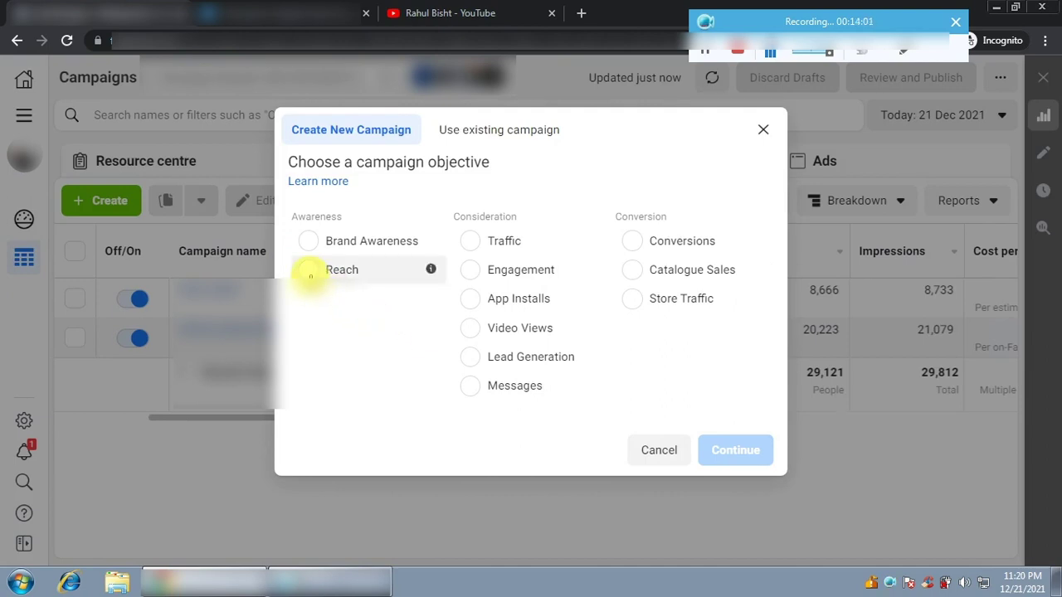
pyautogui.click(309, 270)
pyautogui.scroll(-1, 391, 375)
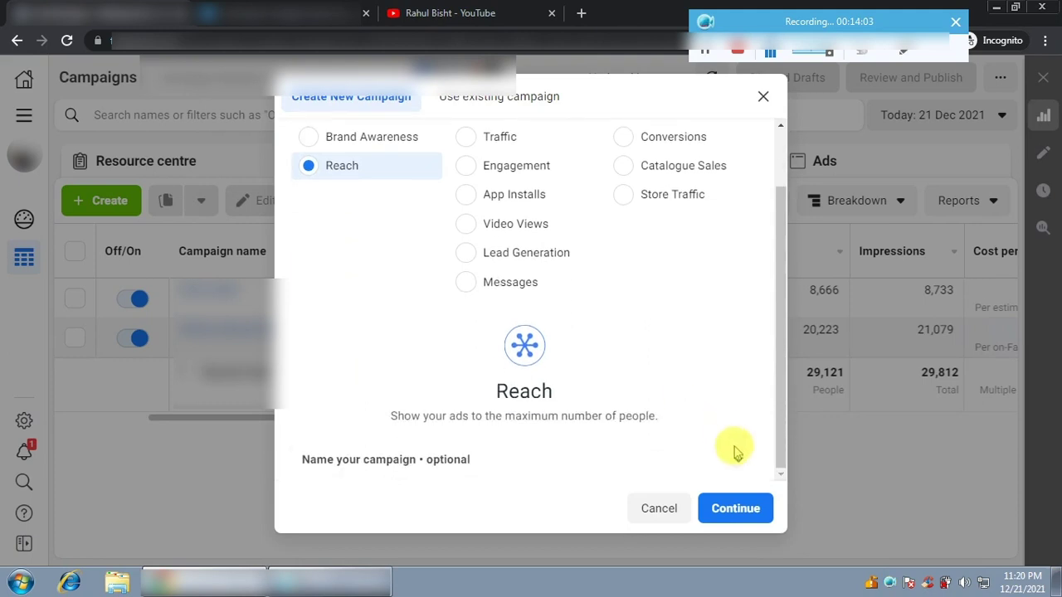
pyautogui.click(738, 509)
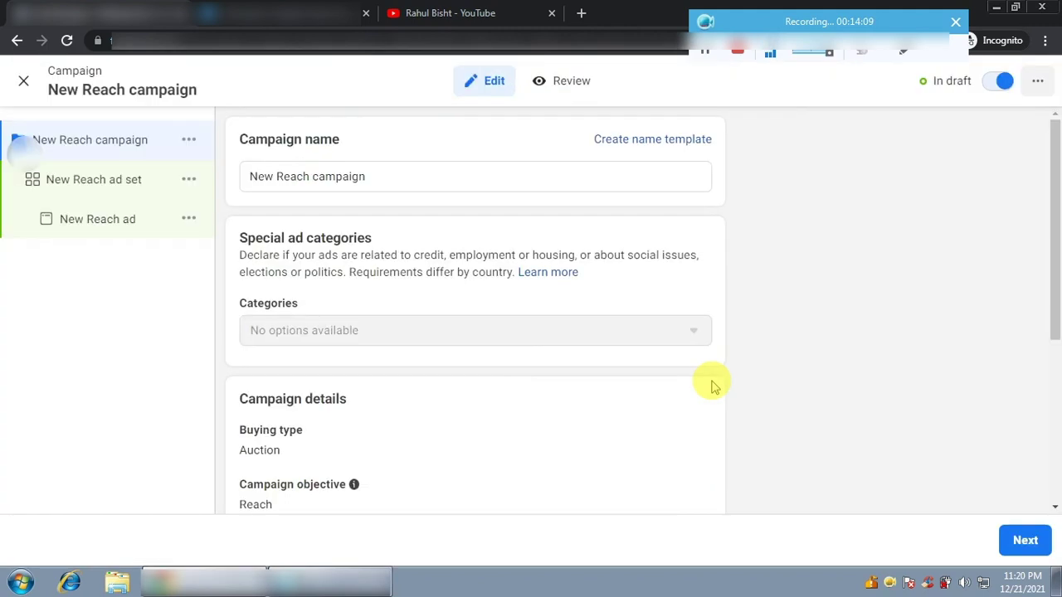
# Review the new Reach campaign's details, then its ad's setup, creative, languages and tracking sections
pyautogui.scroll(-3, 671, 291)
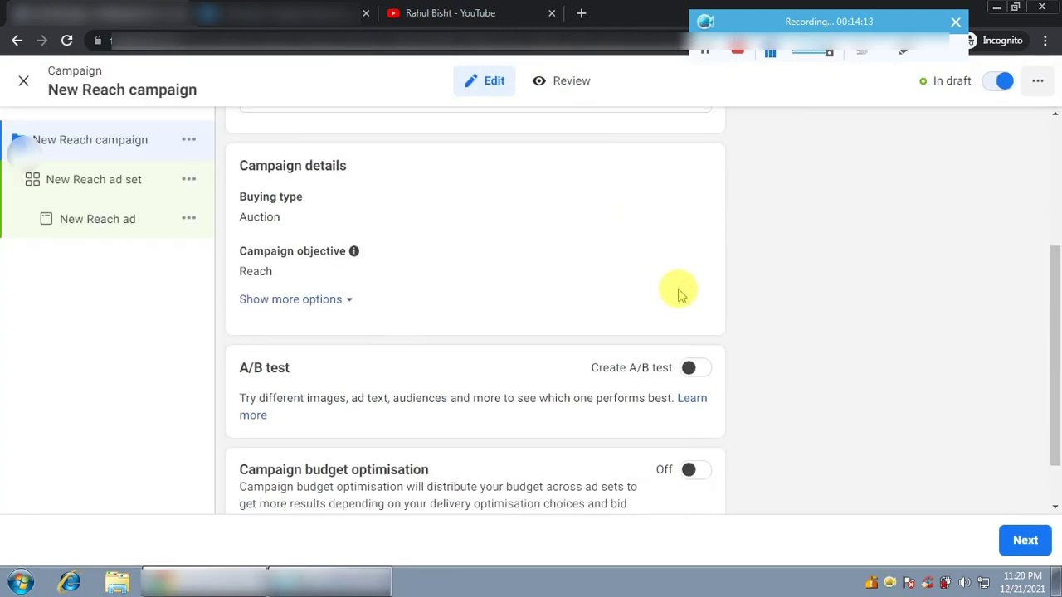
pyautogui.click(83, 224)
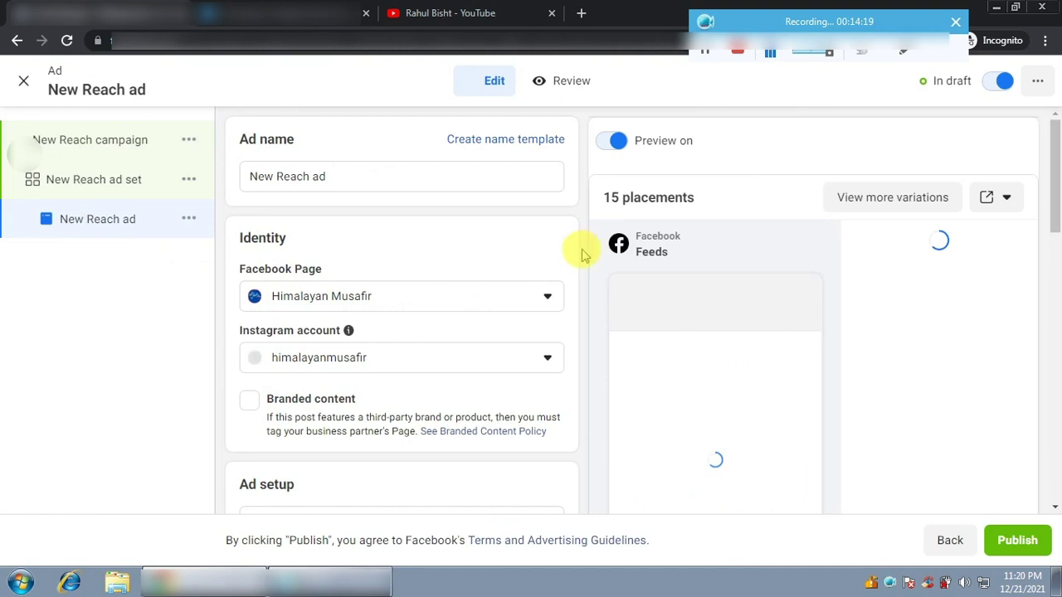
pyautogui.scroll(-4, 576, 264)
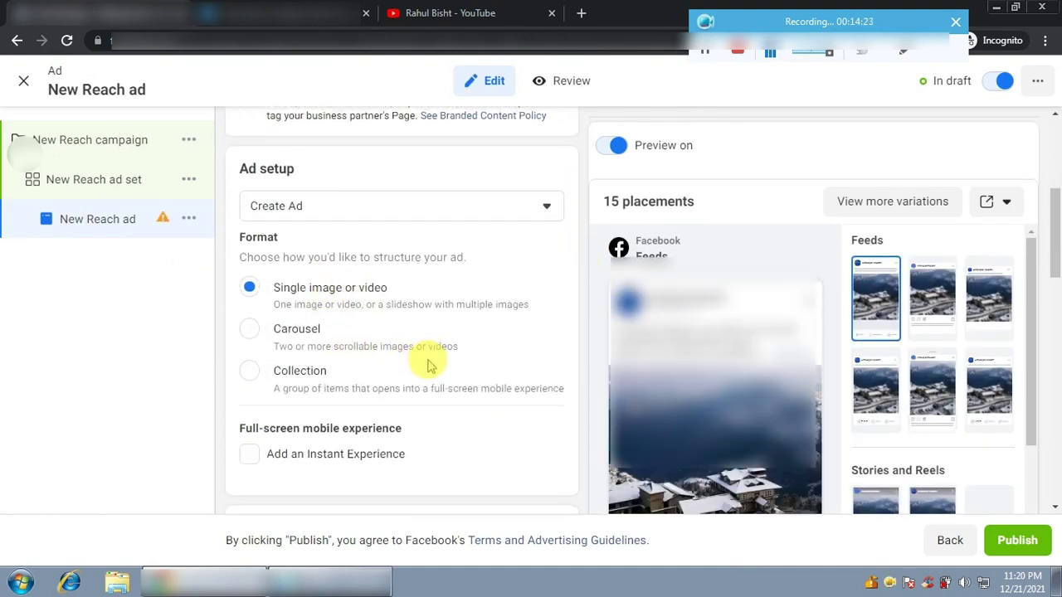
pyautogui.scroll(-2, 448, 363)
pyautogui.scroll(-6, 470, 350)
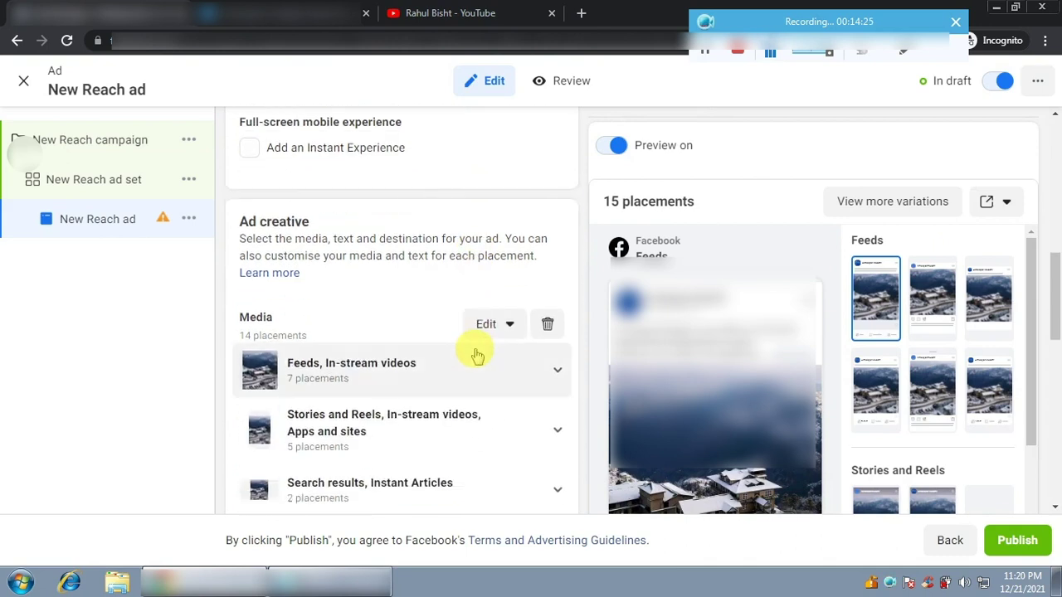
pyautogui.scroll(-3, 475, 349)
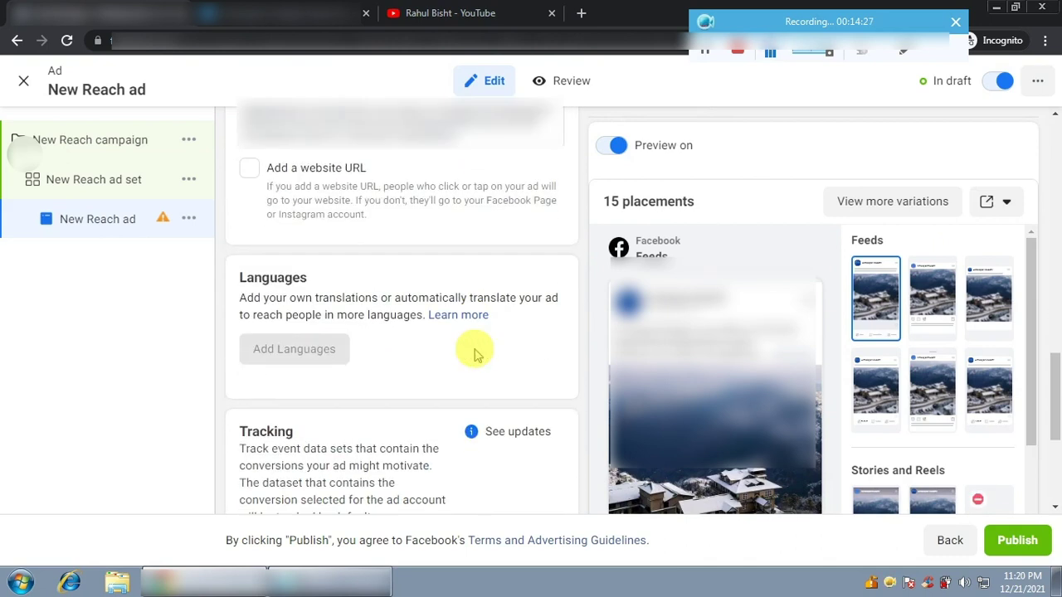
pyautogui.scroll(1, 432, 300)
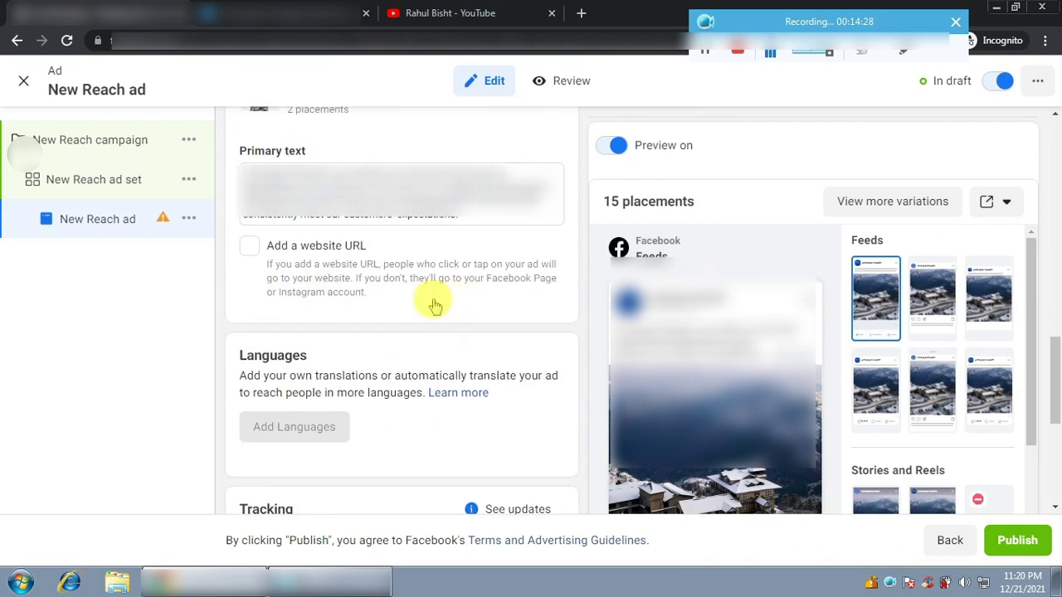
# Turn on the Reach ad's website URL option to view its extra fields, and turn it off again
pyautogui.click(252, 248)
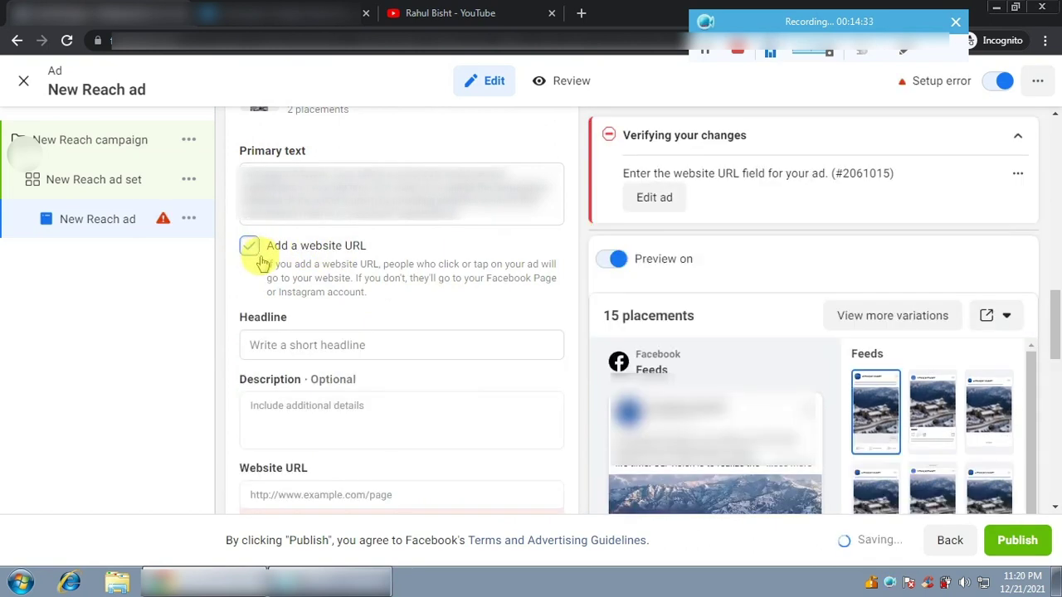
pyautogui.scroll(-1, 564, 257)
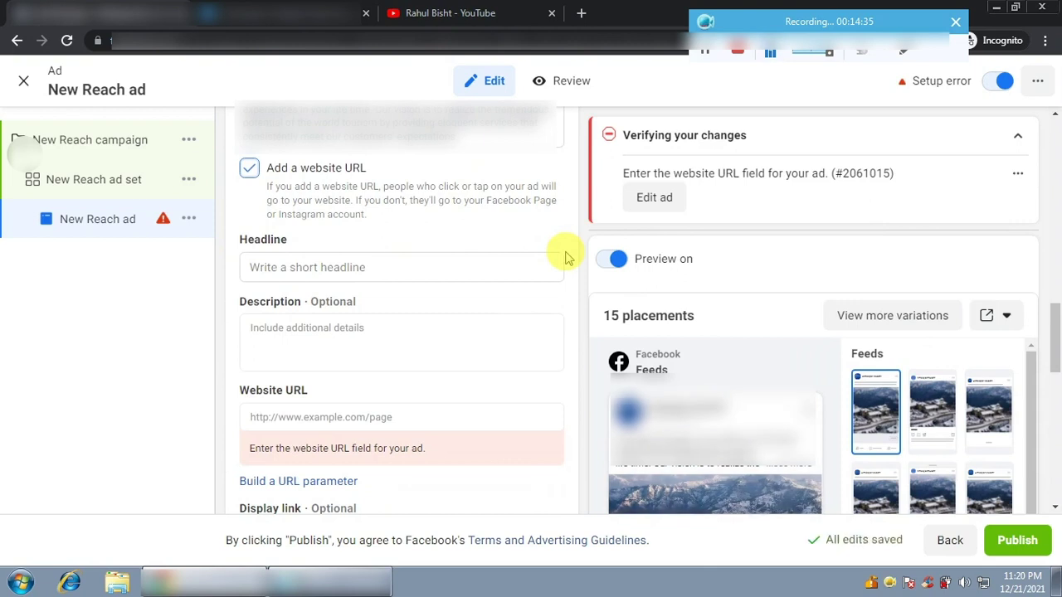
pyautogui.click(300, 264)
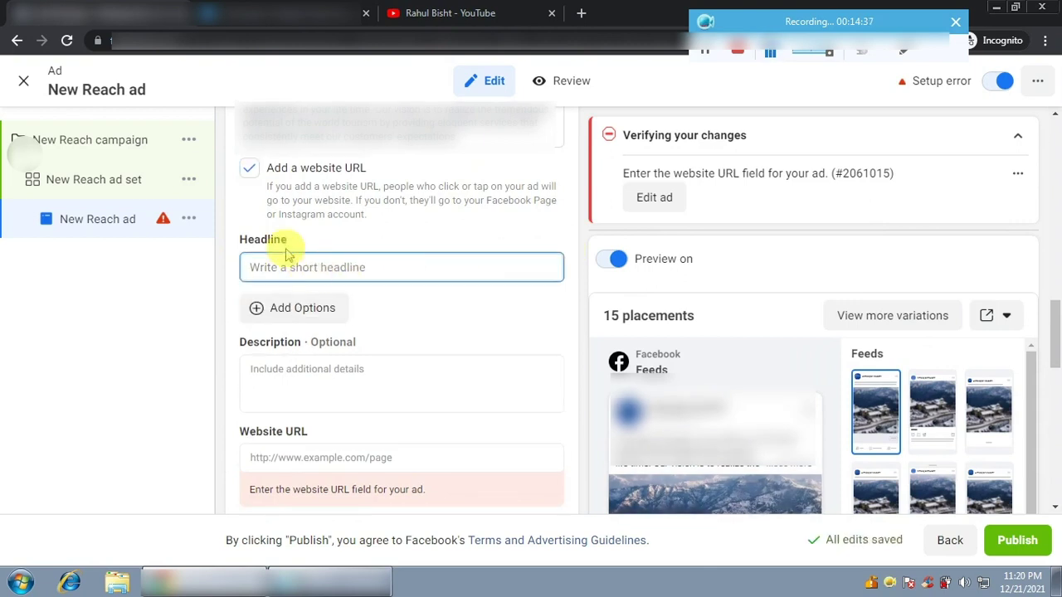
pyautogui.click(248, 171)
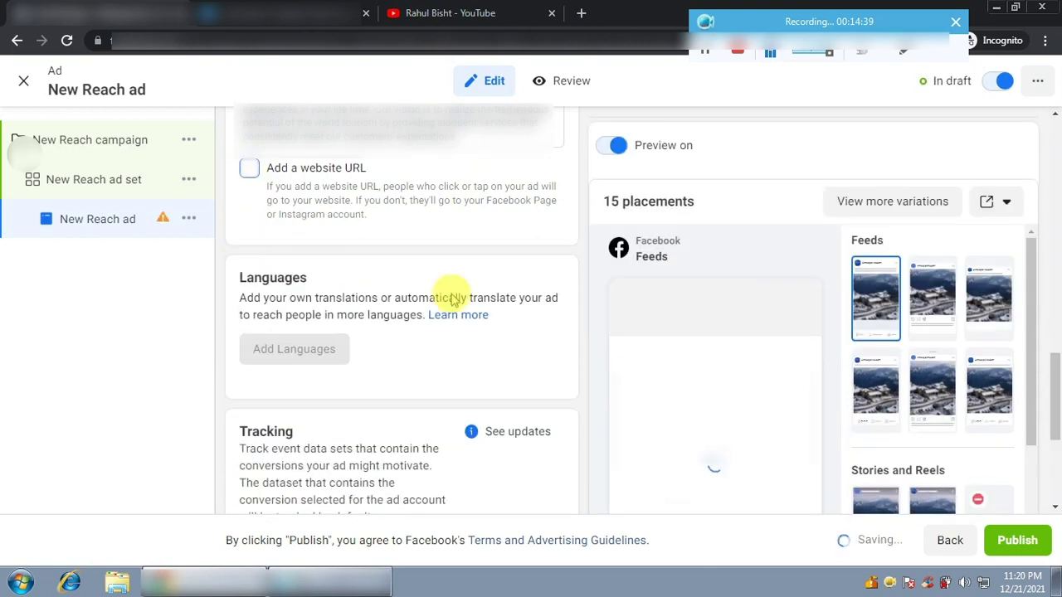
pyautogui.scroll(-5, 506, 308)
pyautogui.scroll(4, 509, 314)
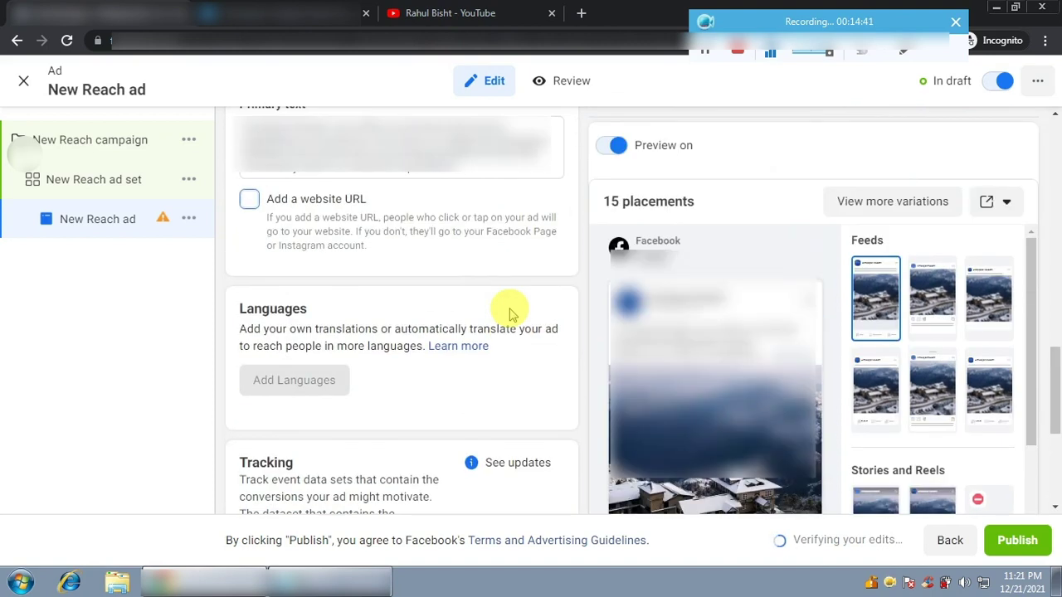
# Add the website URL option to the Reach ad and go through its headline, description and website URL fields, leaving them empty
pyautogui.click(249, 202)
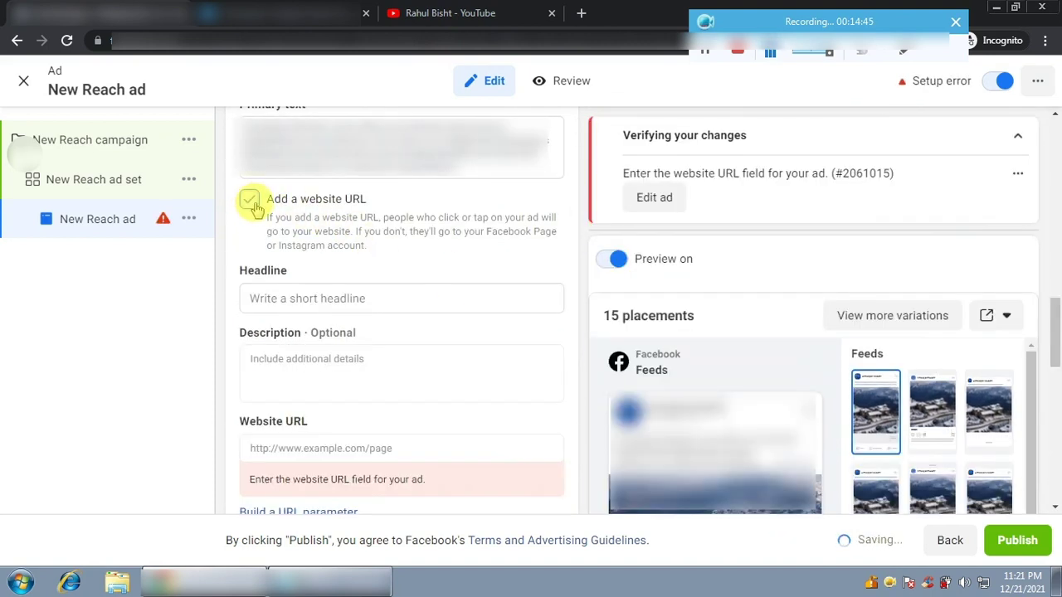
pyautogui.click(312, 297)
pyautogui.scroll(-1, 310, 332)
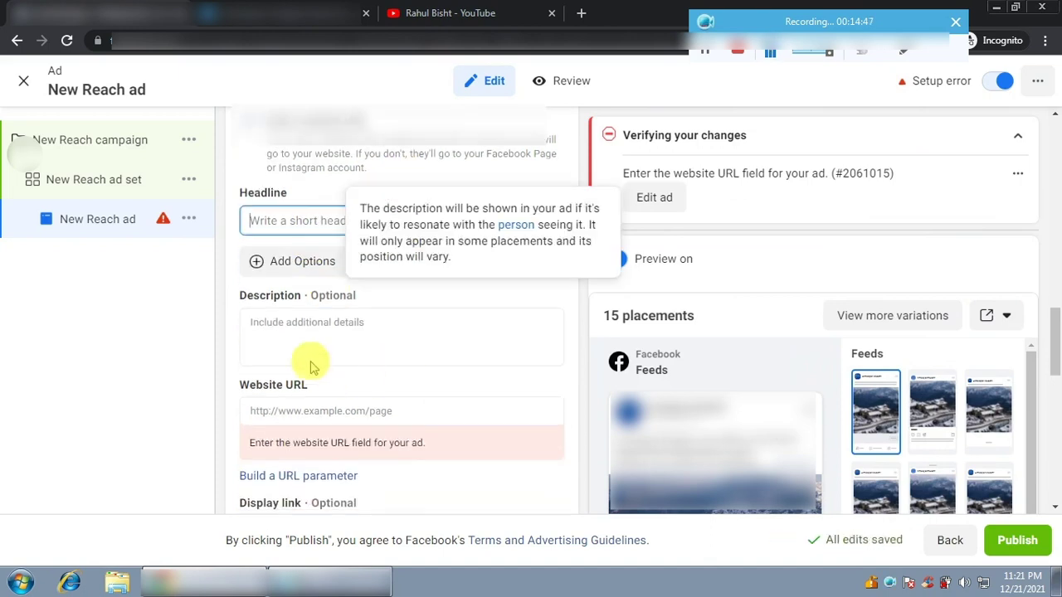
pyautogui.click(279, 332)
pyautogui.scroll(-2, 249, 353)
pyautogui.scroll(-1, 217, 358)
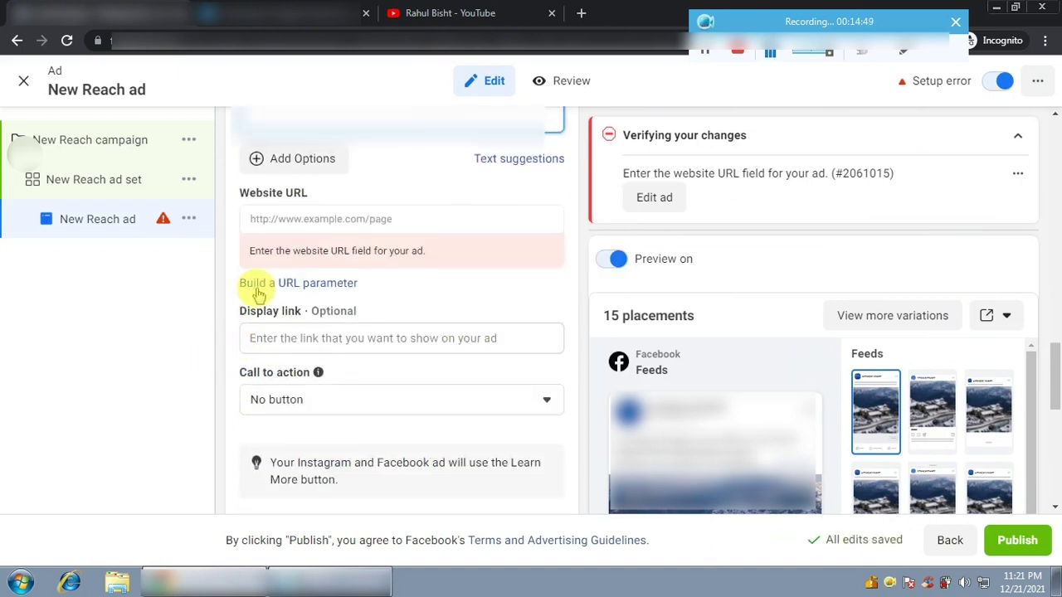
pyautogui.click(301, 219)
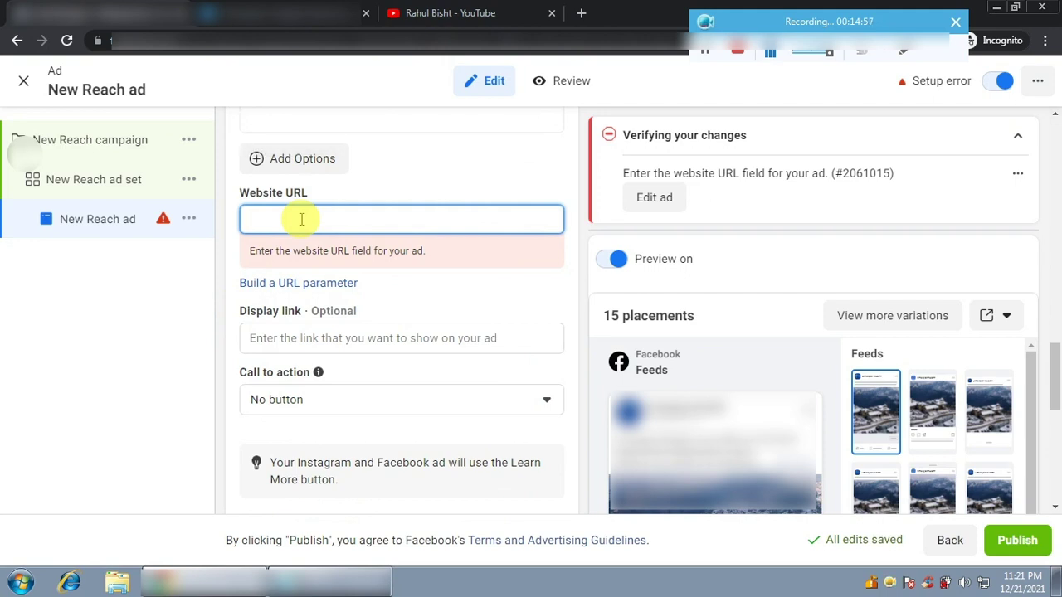
pyautogui.scroll(-2, 220, 336)
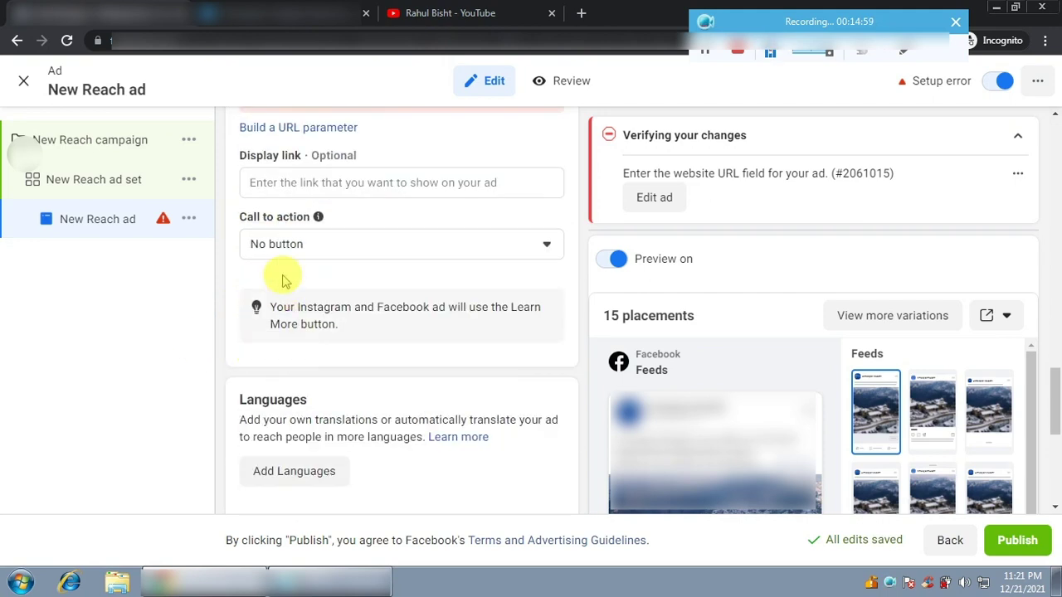
# Set the Reach ad's call to action to Call Now and open its phone number field for entry
pyautogui.click(330, 247)
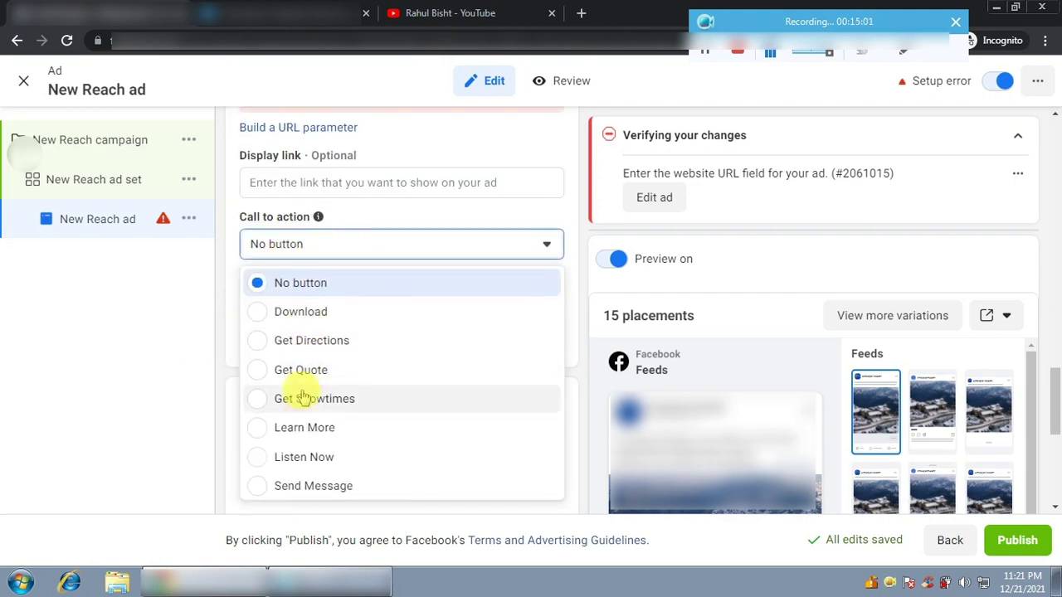
pyautogui.scroll(-5, 302, 396)
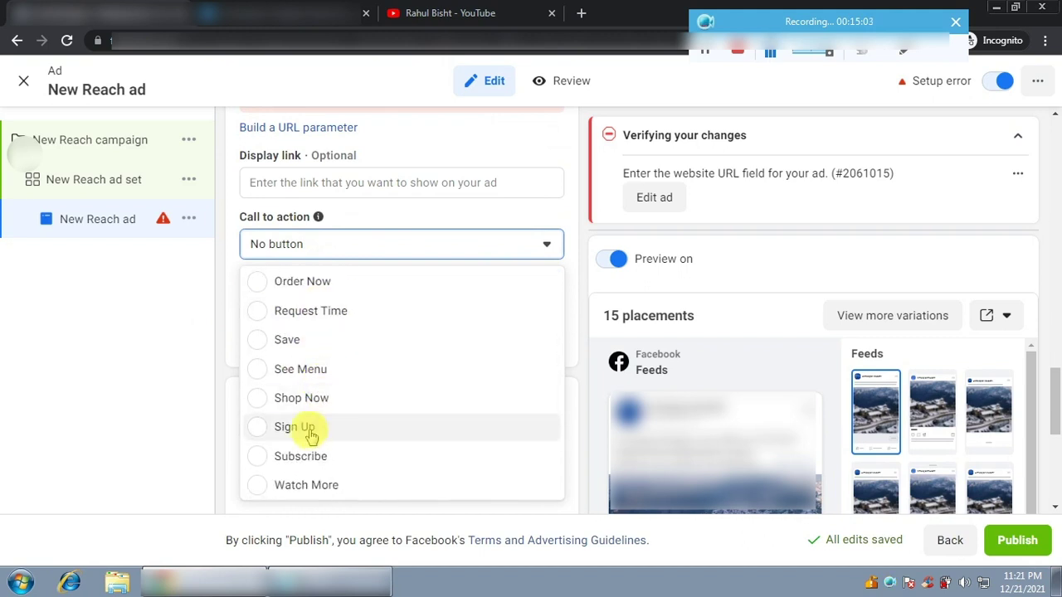
pyautogui.scroll(-2, 311, 435)
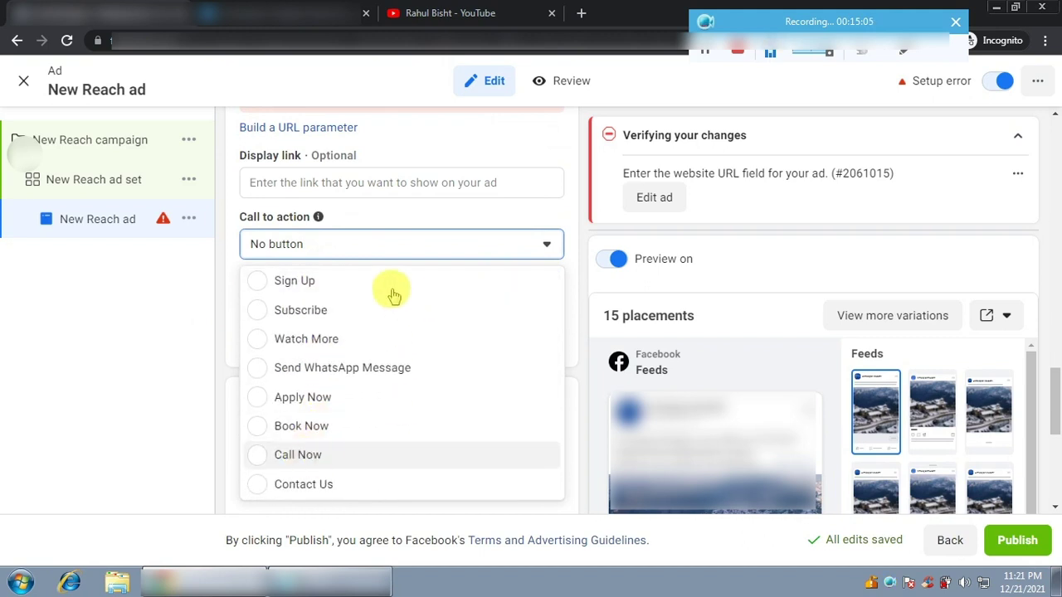
pyautogui.click(297, 454)
pyautogui.click(314, 324)
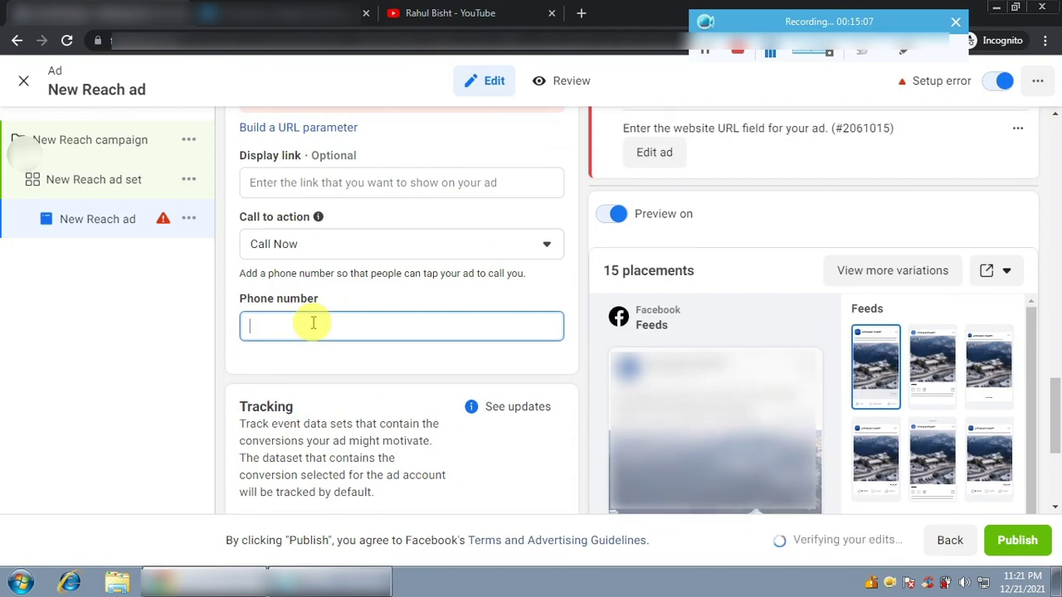
# Examine the call button in the Reach ad's Feeds preview, and recheck the phone number field and tracking section
pyautogui.moveTo(1036, 393); pyautogui.dragTo(1033, 412)
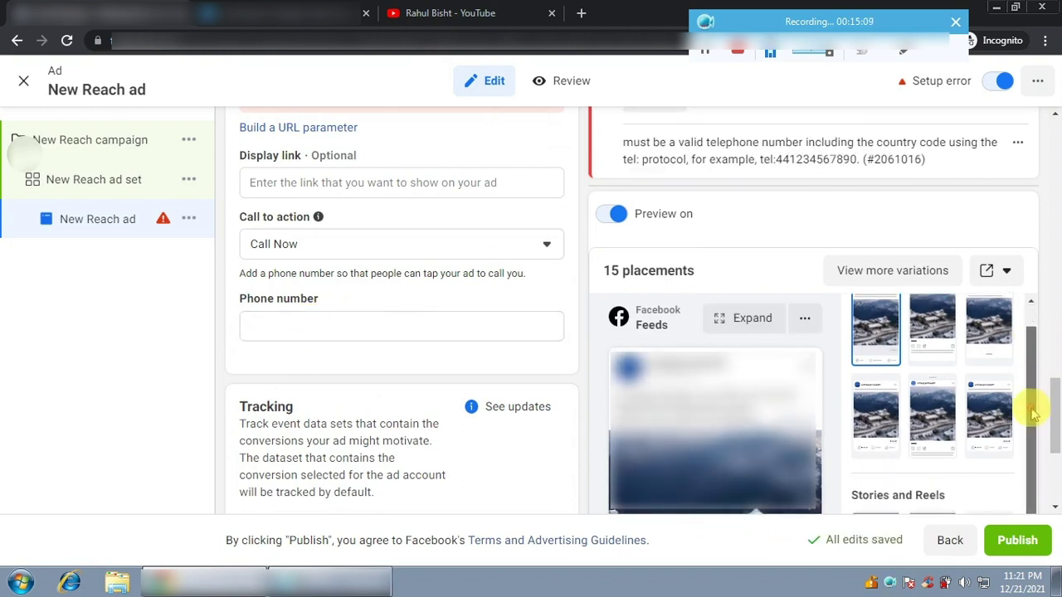
pyautogui.scroll(-3, 1054, 429)
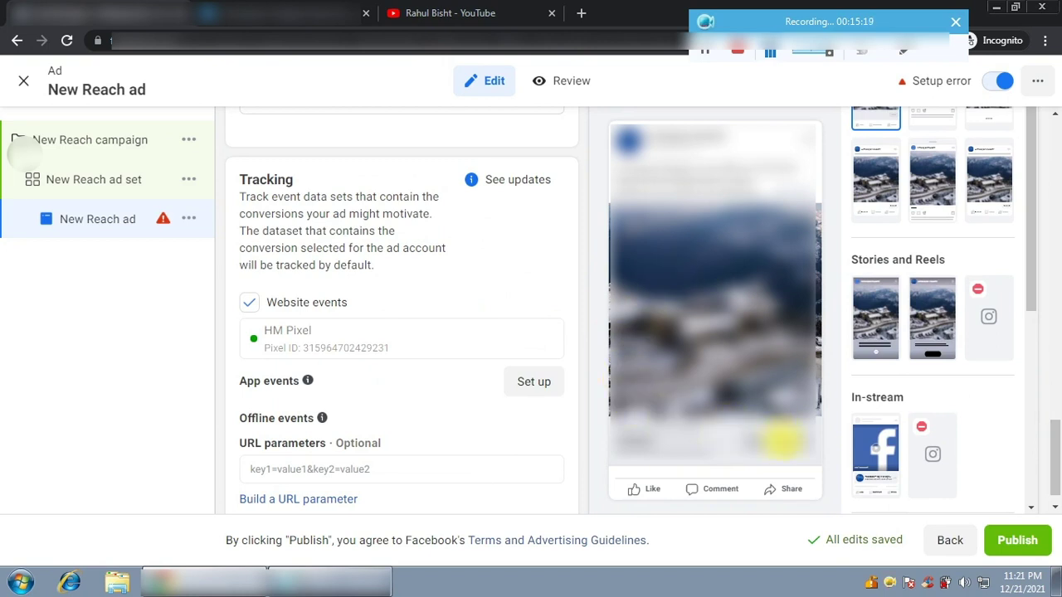
pyautogui.scroll(3, 332, 290)
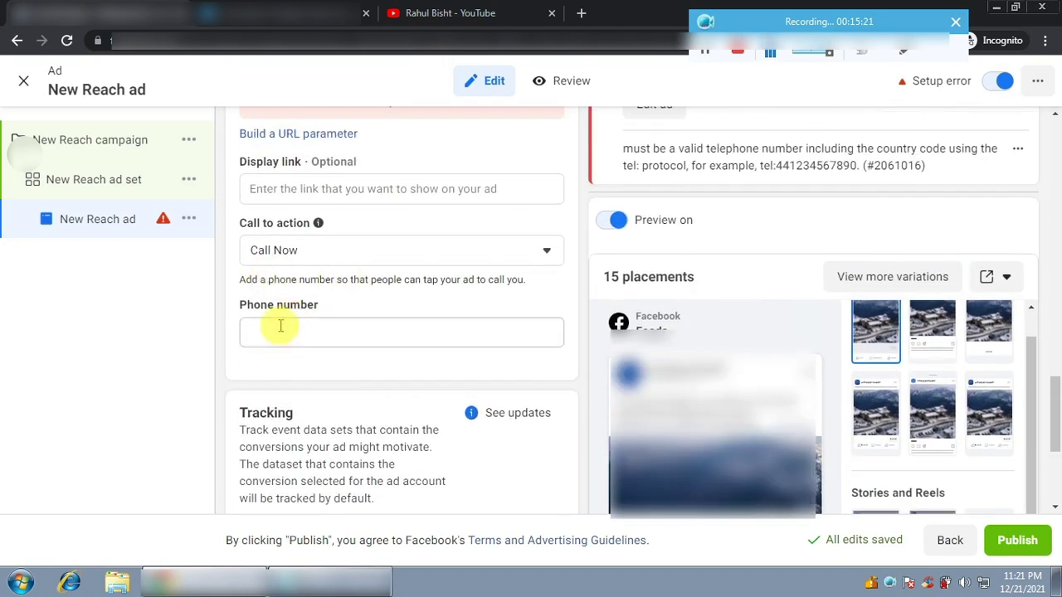
pyautogui.click(281, 327)
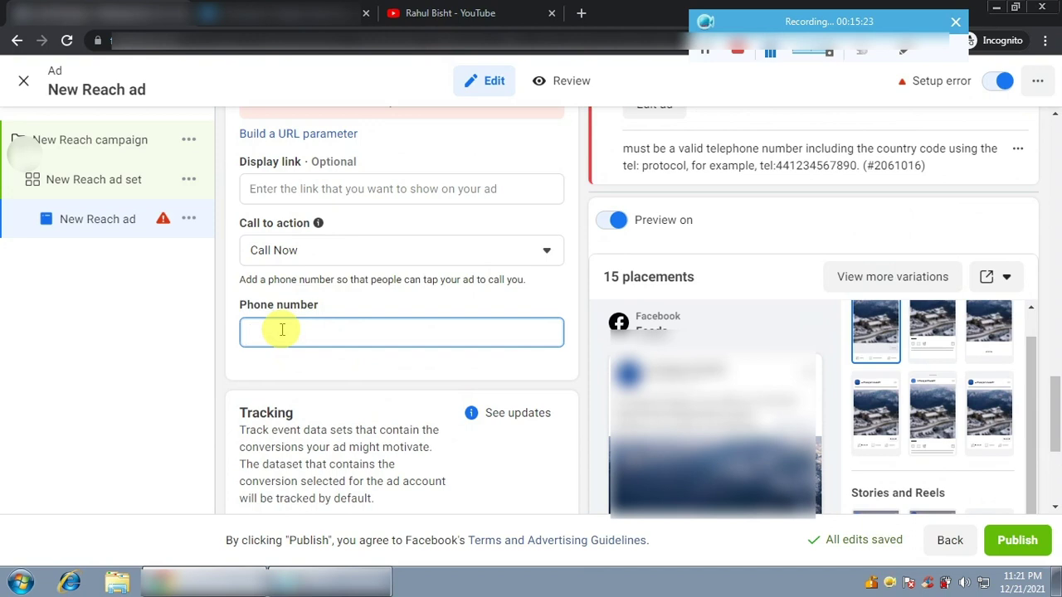
pyautogui.scroll(-3, 1058, 344)
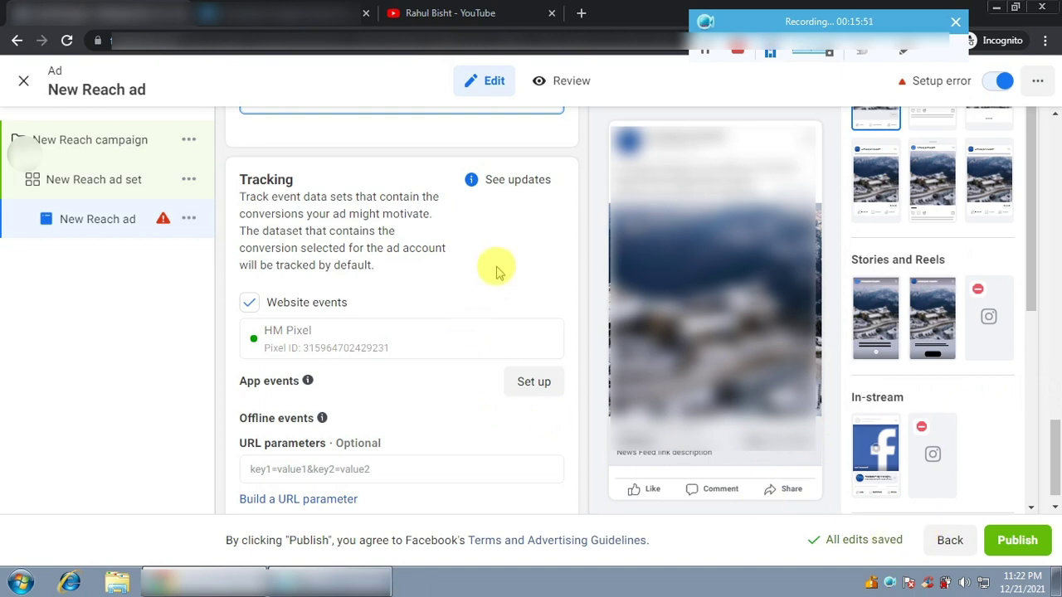
# Close the Reach ad editor without publishing the draft, and clear the ad set, ad and campaign selections
pyautogui.click(23, 80)
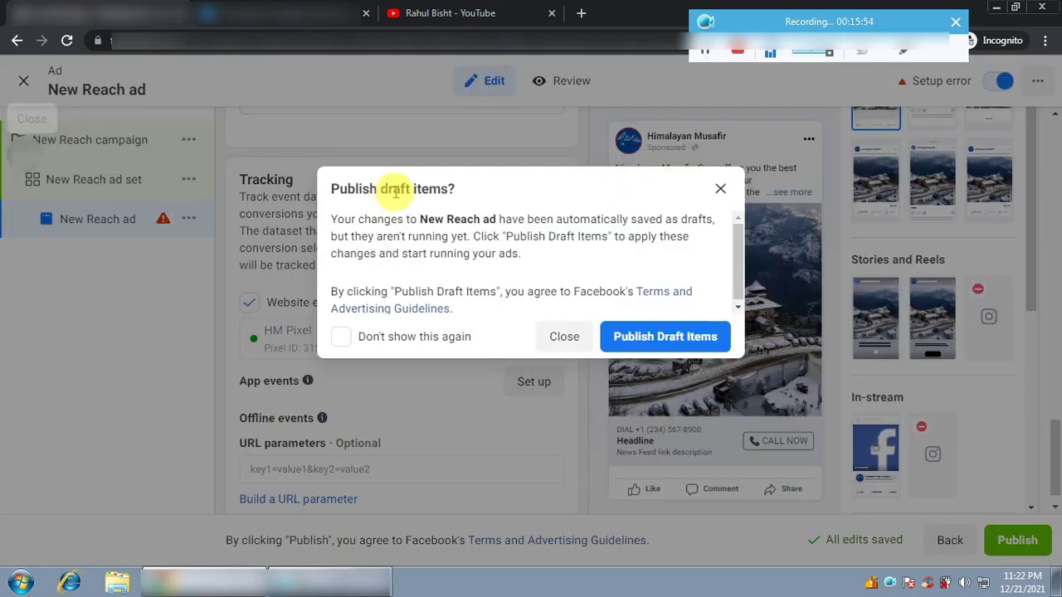
pyautogui.click(564, 338)
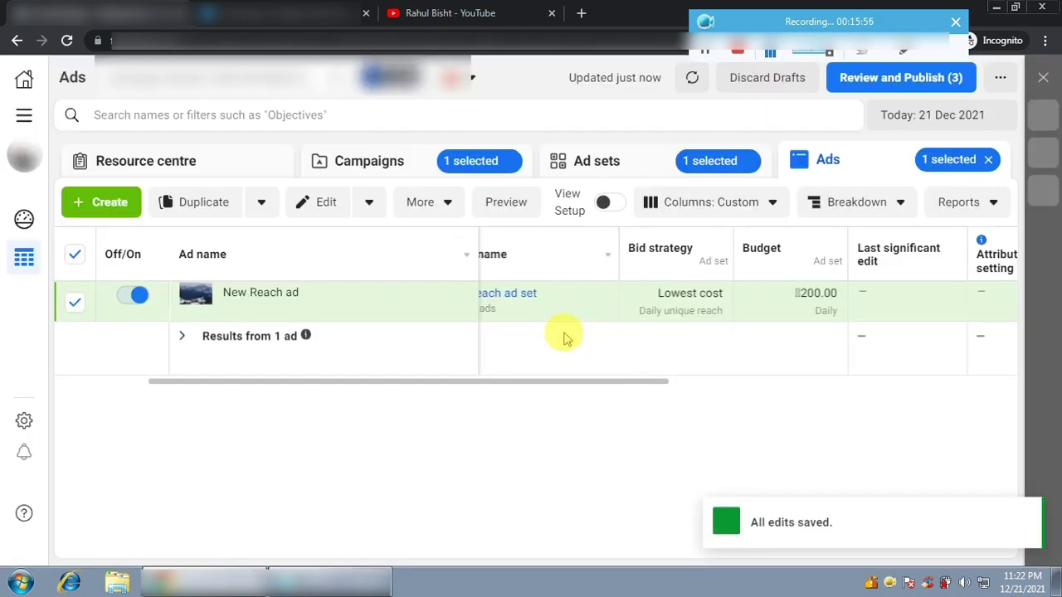
pyautogui.click(749, 162)
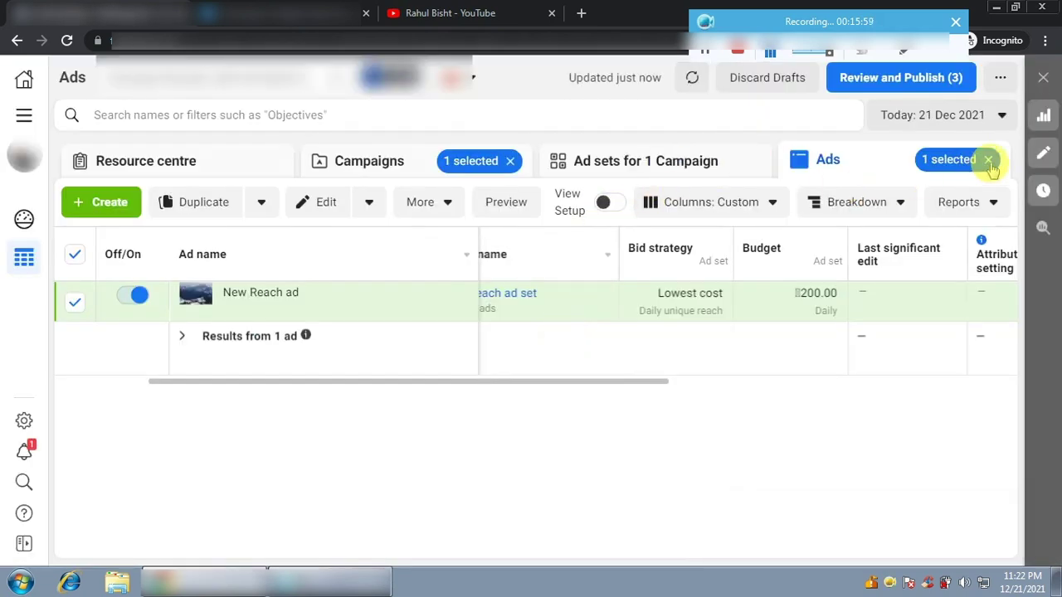
pyautogui.click(987, 160)
pyautogui.click(509, 161)
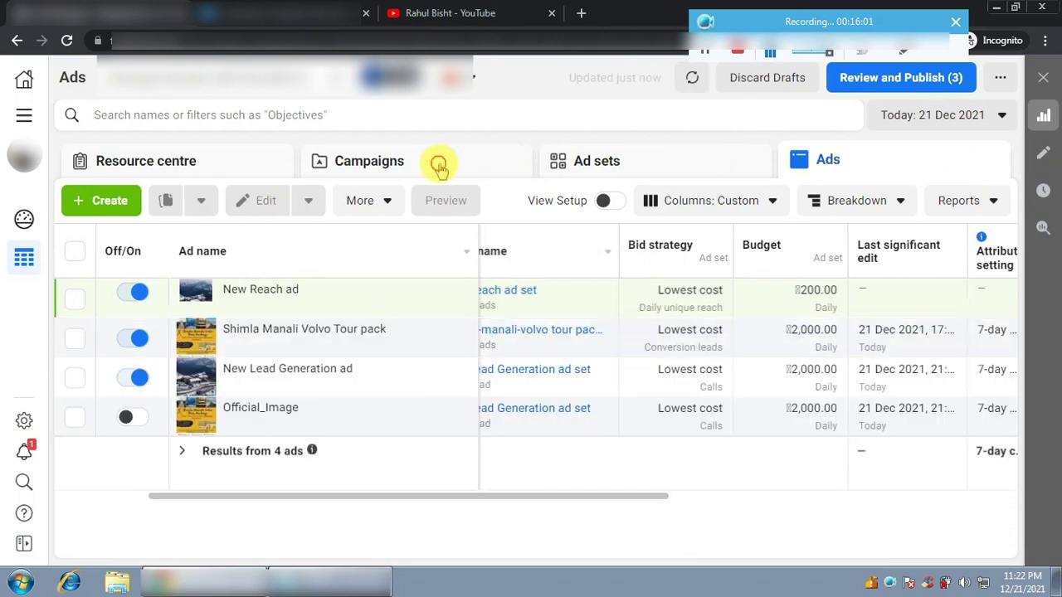
# Return to the list of all campaigns and discard the ad account's unpublished drafts
pyautogui.click(440, 164)
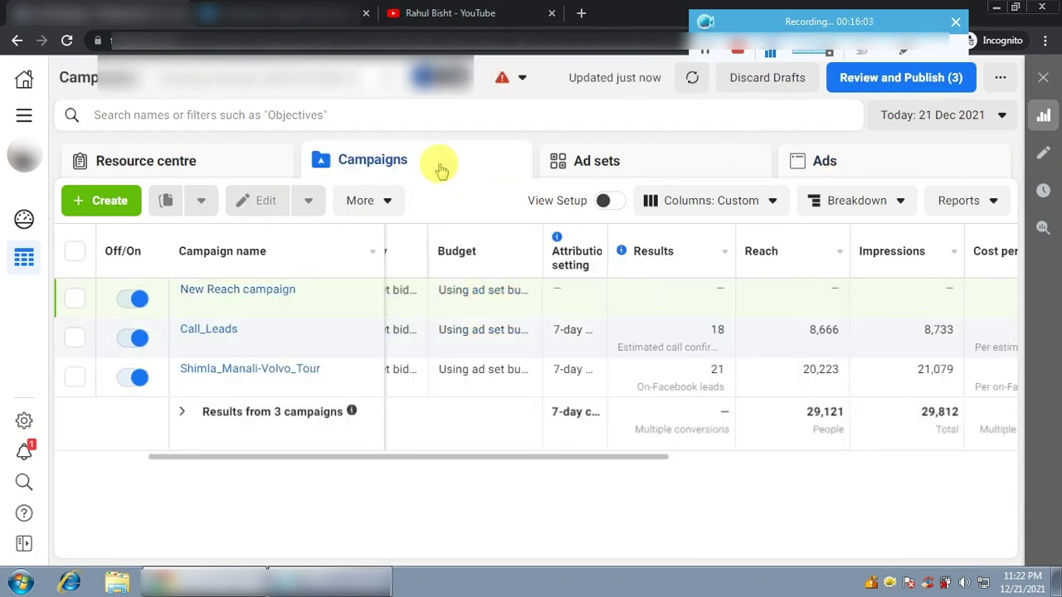
pyautogui.click(754, 77)
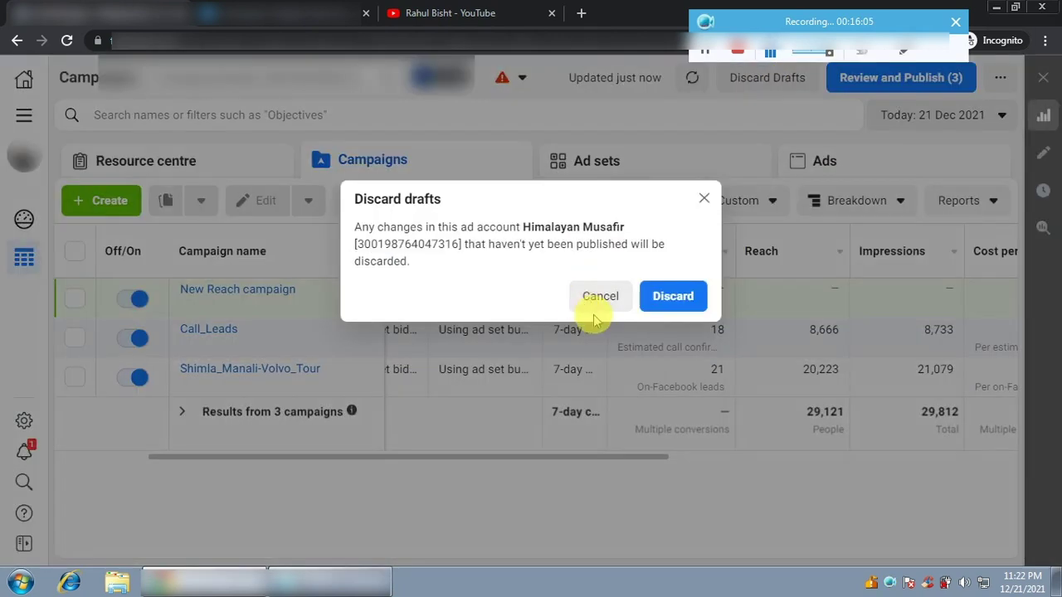
pyautogui.click(673, 296)
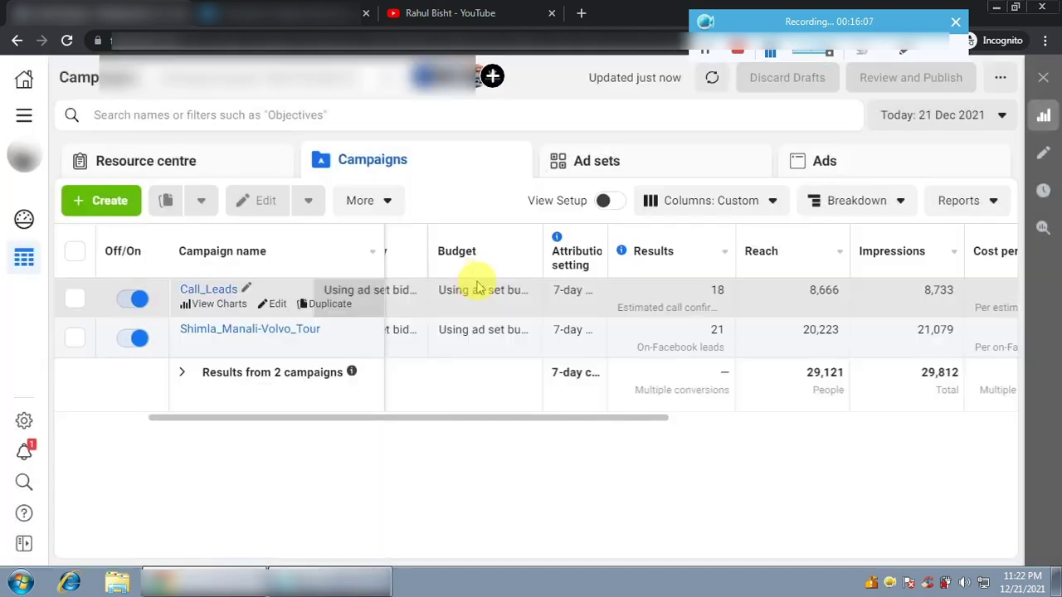
# Create a new campaign with the Traffic objective, keeping the default campaign name
pyautogui.click(96, 207)
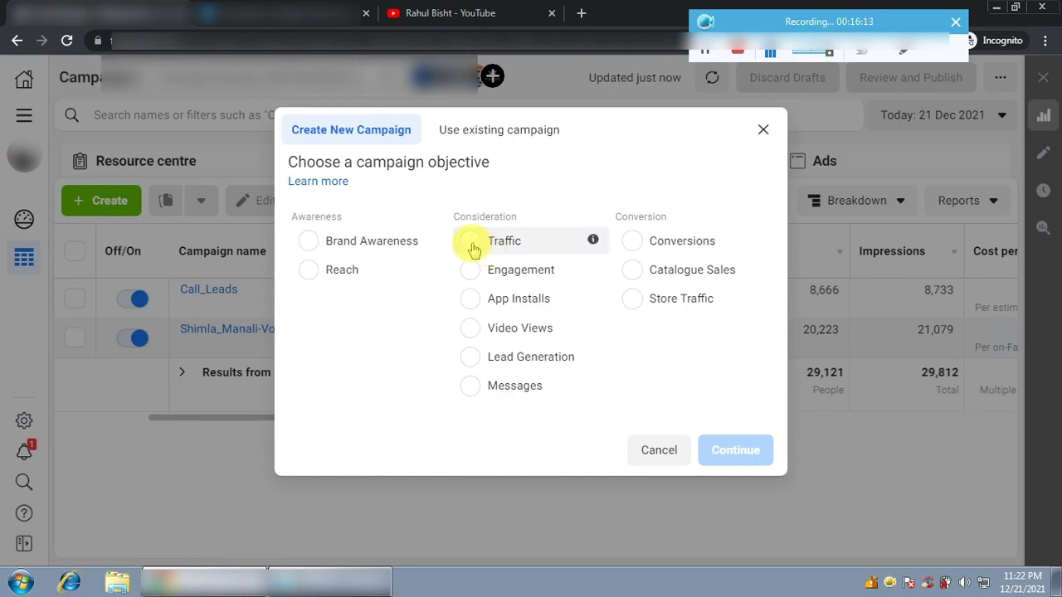
pyautogui.click(471, 244)
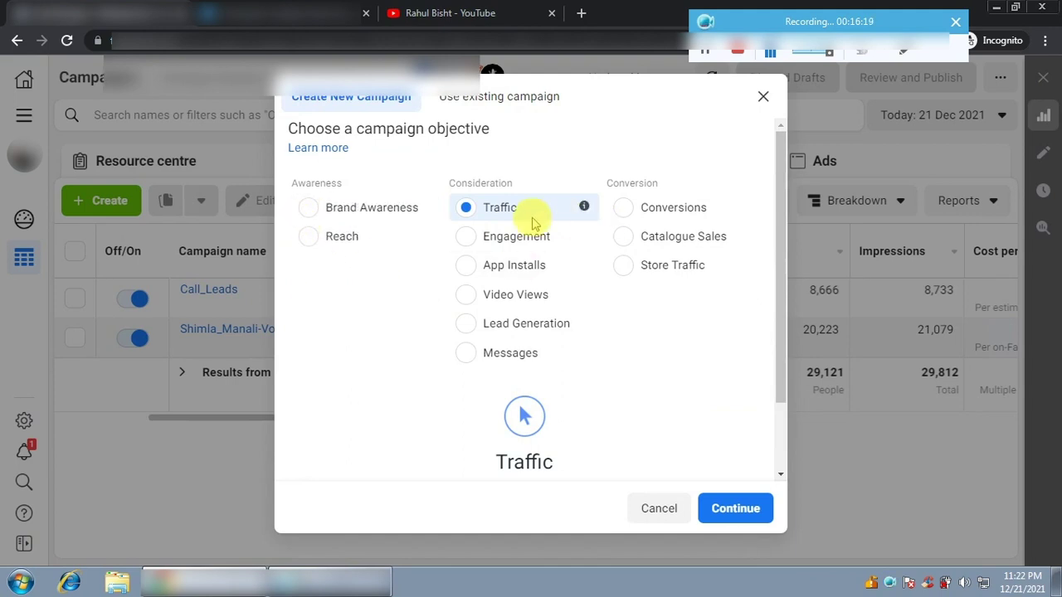
pyautogui.click(742, 516)
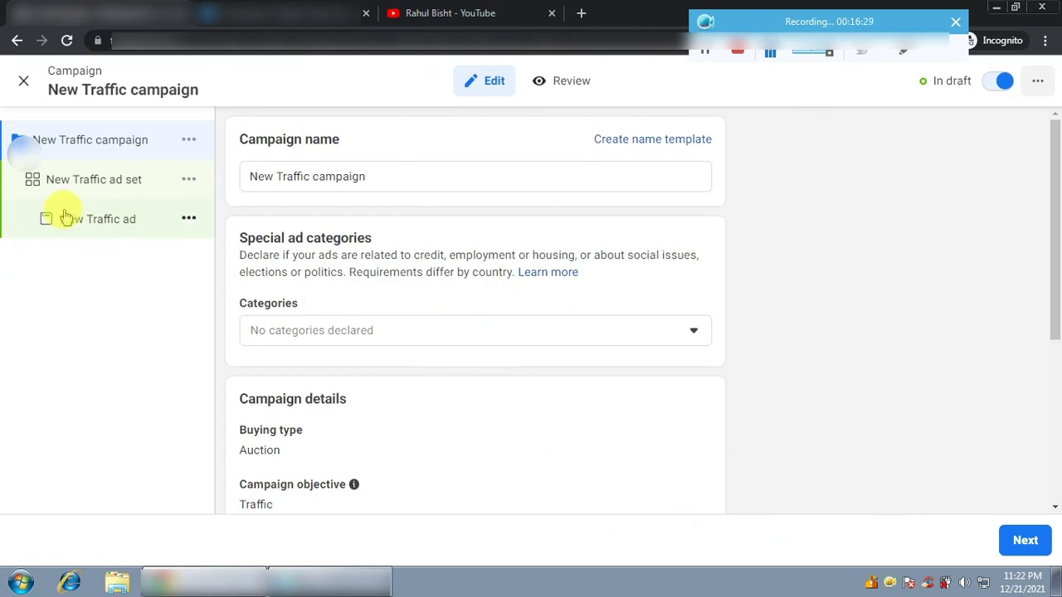
# Open the new Traffic ad and review its format, media, text, destination and phone number settings
pyautogui.click(96, 226)
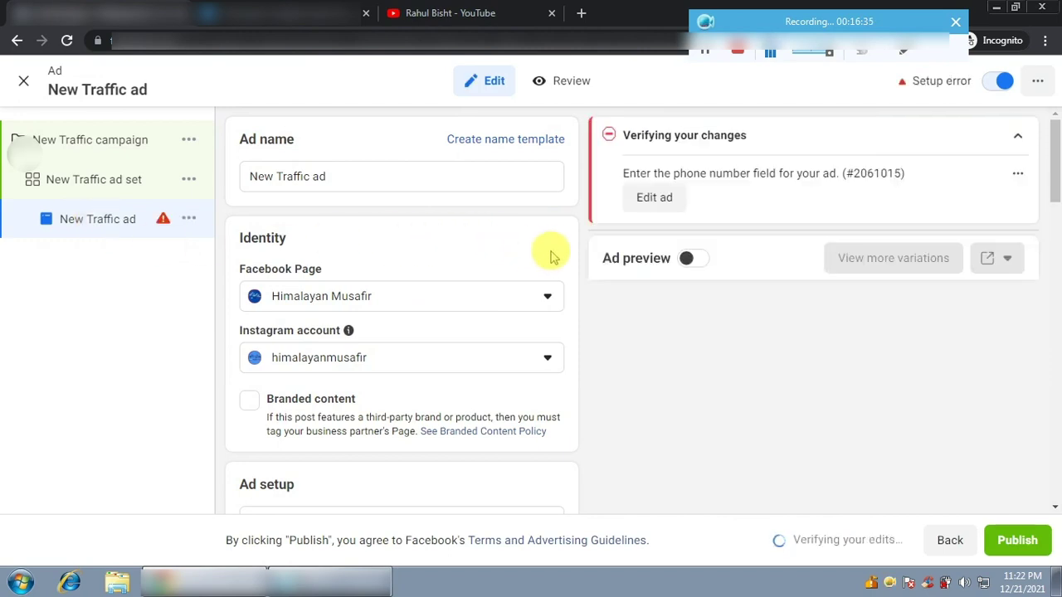
pyautogui.scroll(-6, 557, 257)
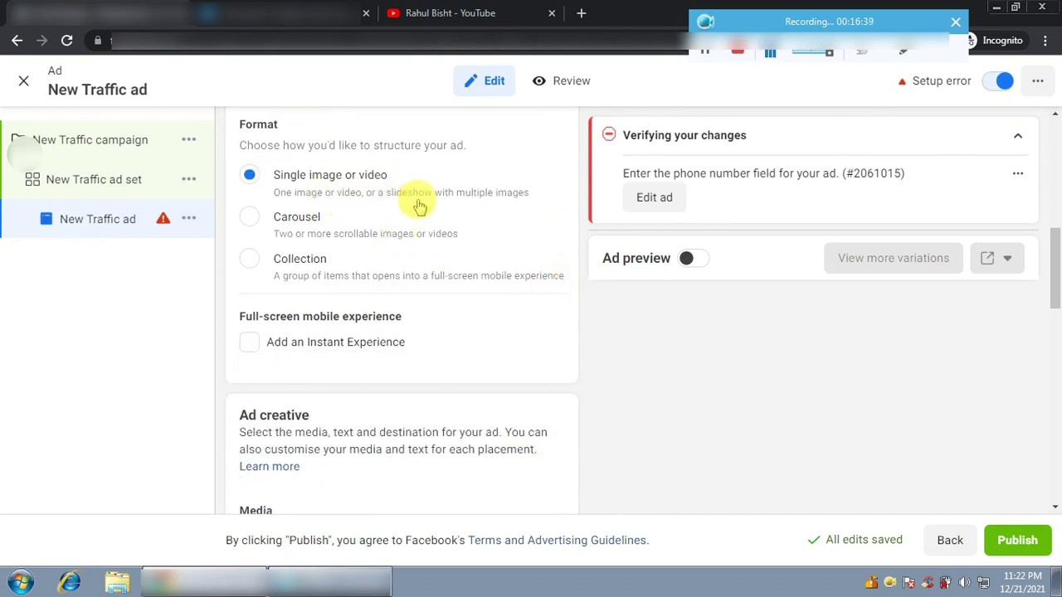
pyautogui.scroll(-2, 547, 311)
pyautogui.scroll(-2, 479, 348)
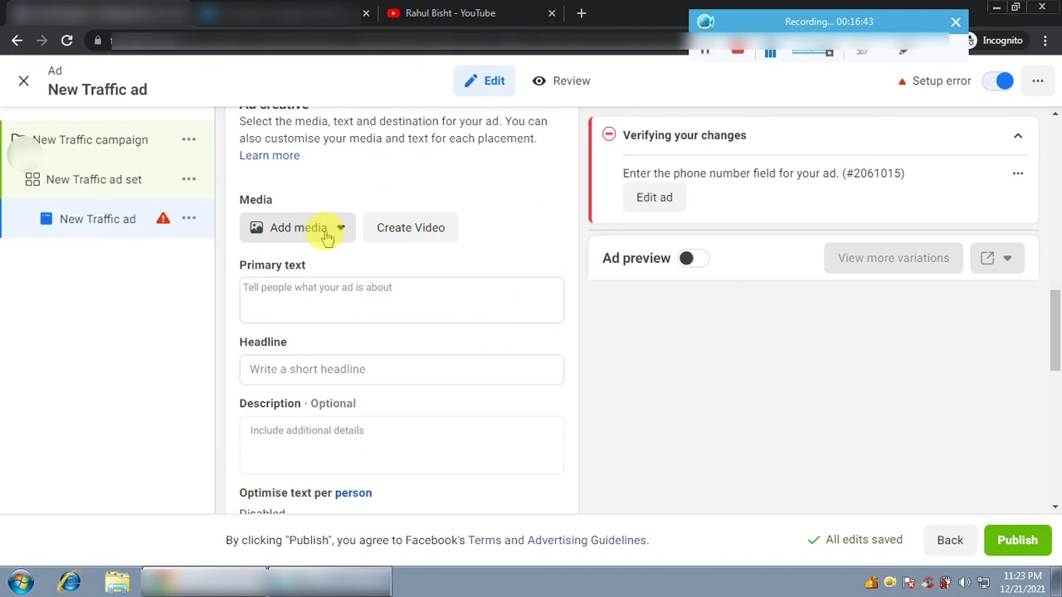
pyautogui.scroll(-2, 543, 249)
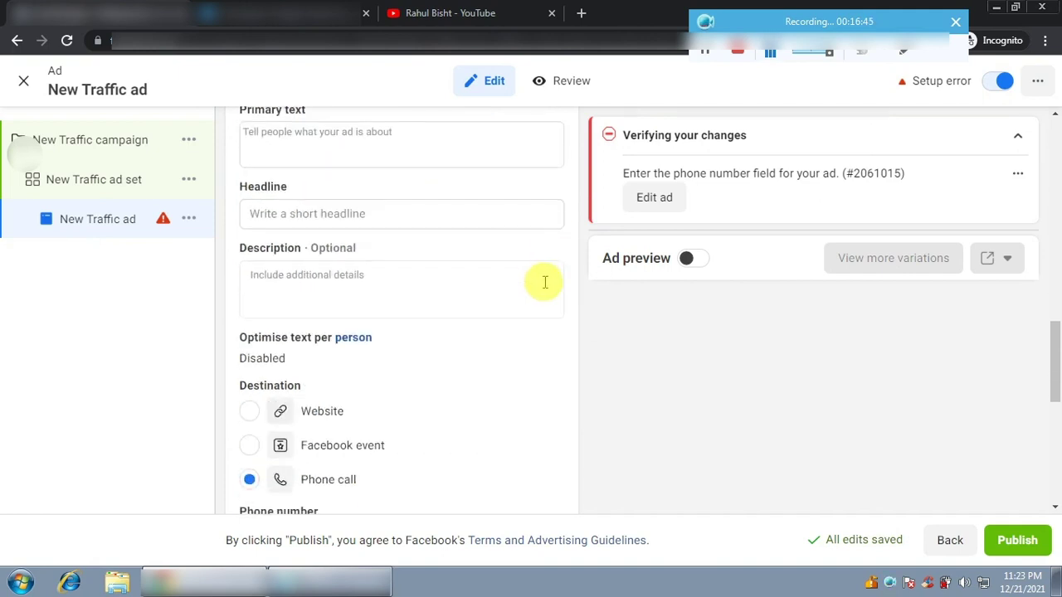
pyautogui.scroll(-2, 542, 282)
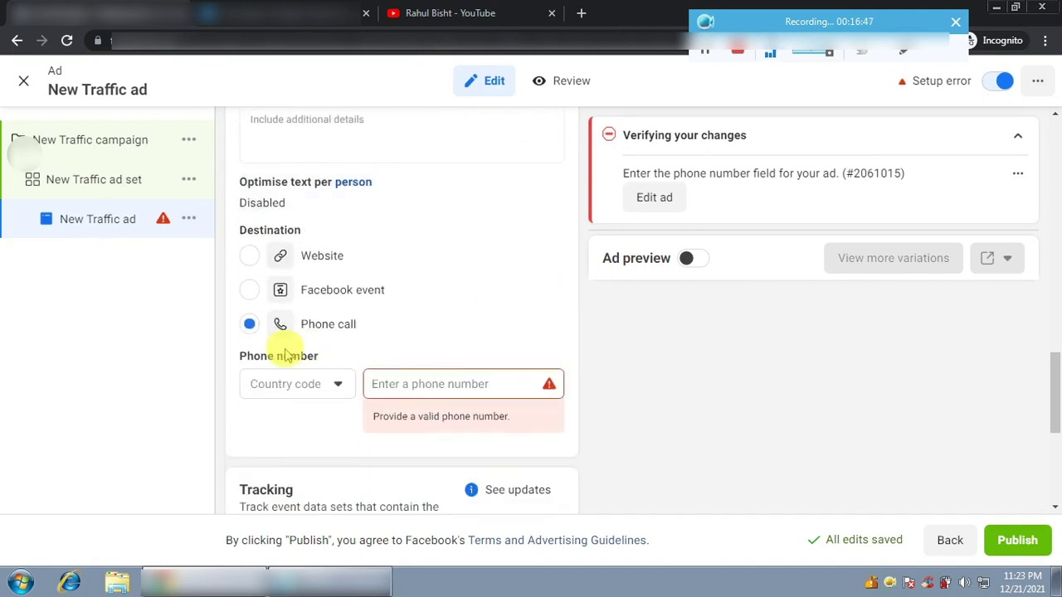
# Switch the Traffic ad's destination to Website for comparison, and set it back to Phone call
pyautogui.click(249, 257)
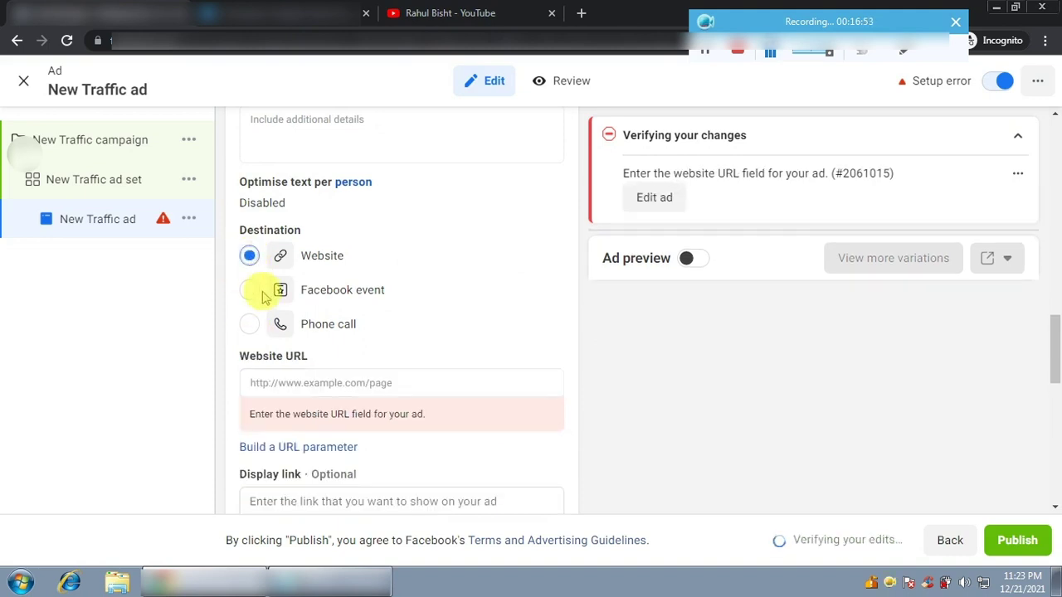
pyautogui.click(250, 326)
pyautogui.scroll(-1, 548, 326)
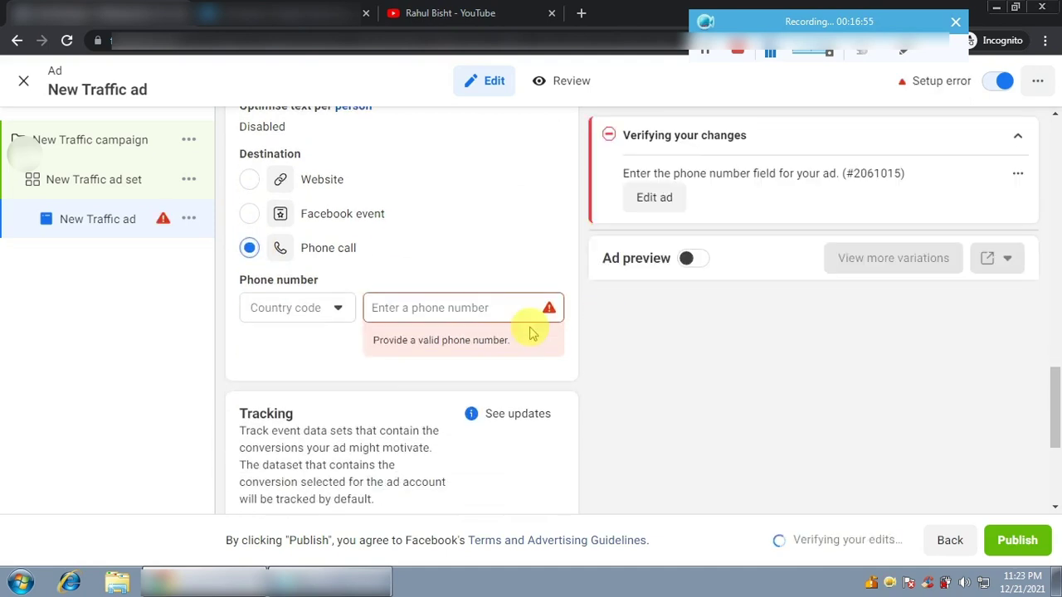
# Set the phone number's country code to +91 India, and check the tracking section below it
pyautogui.click(329, 312)
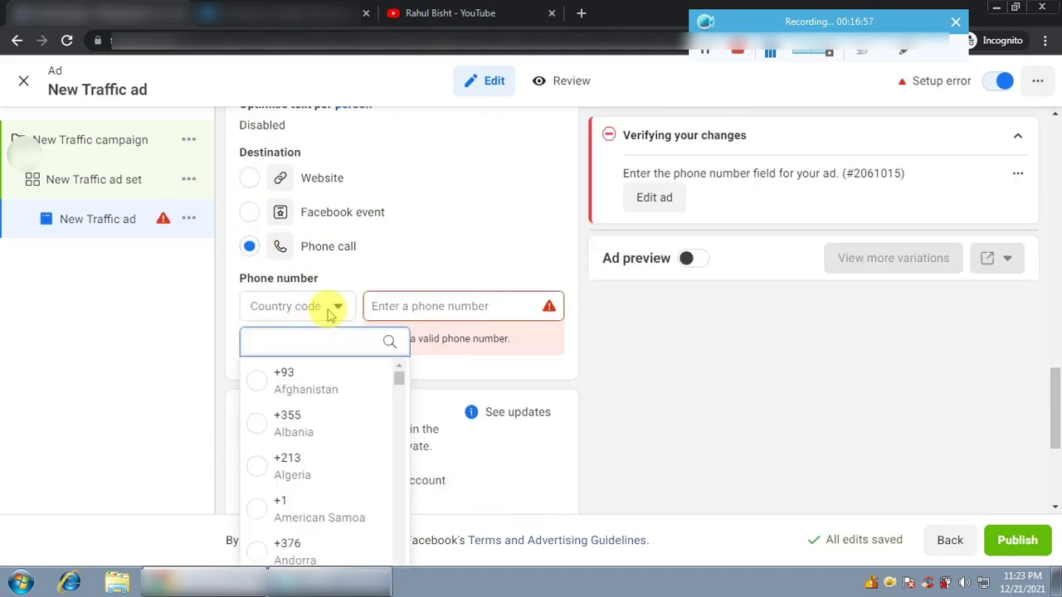
pyautogui.write('indi')
pyautogui.click(277, 380)
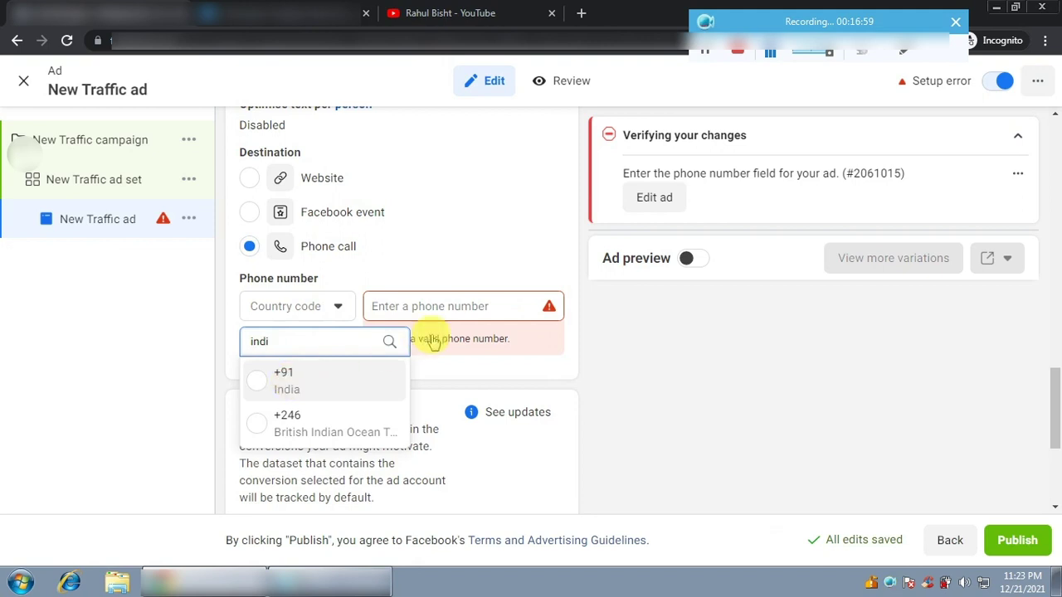
pyautogui.click(457, 305)
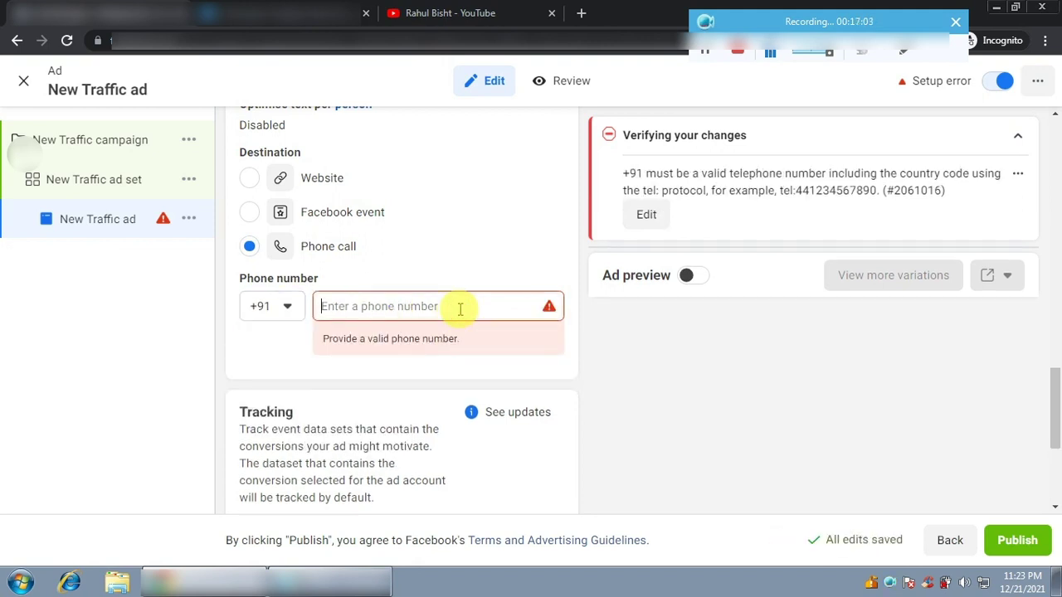
pyautogui.scroll(-2, 473, 361)
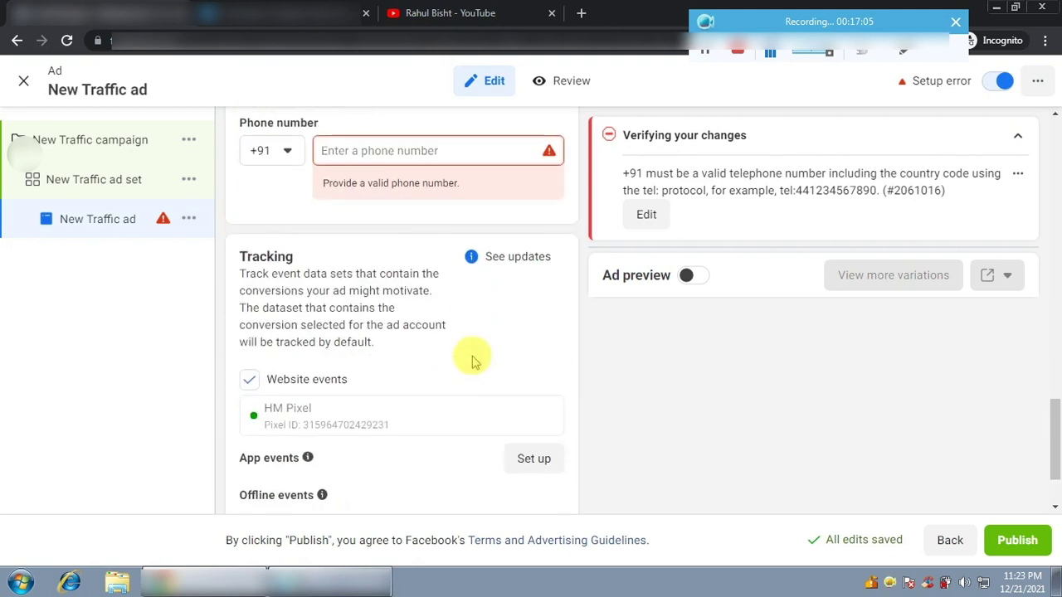
pyautogui.scroll(-1, 469, 356)
pyautogui.scroll(5, 473, 356)
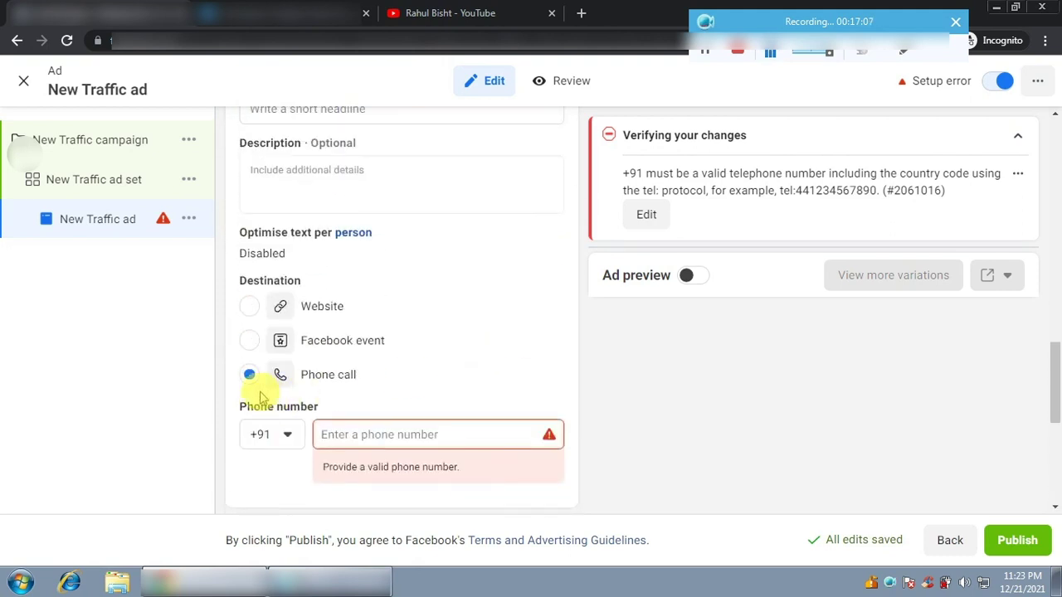
# Toggle the ad's destination to Website and back to Phone call, and recheck the format, creative and phone number settings
pyautogui.click(250, 307)
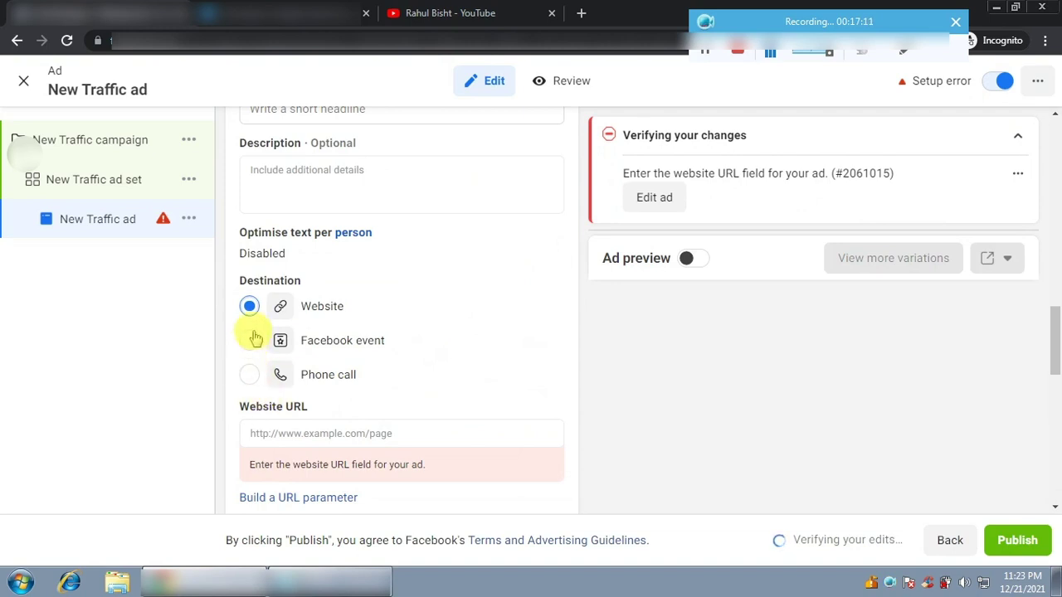
pyautogui.click(249, 375)
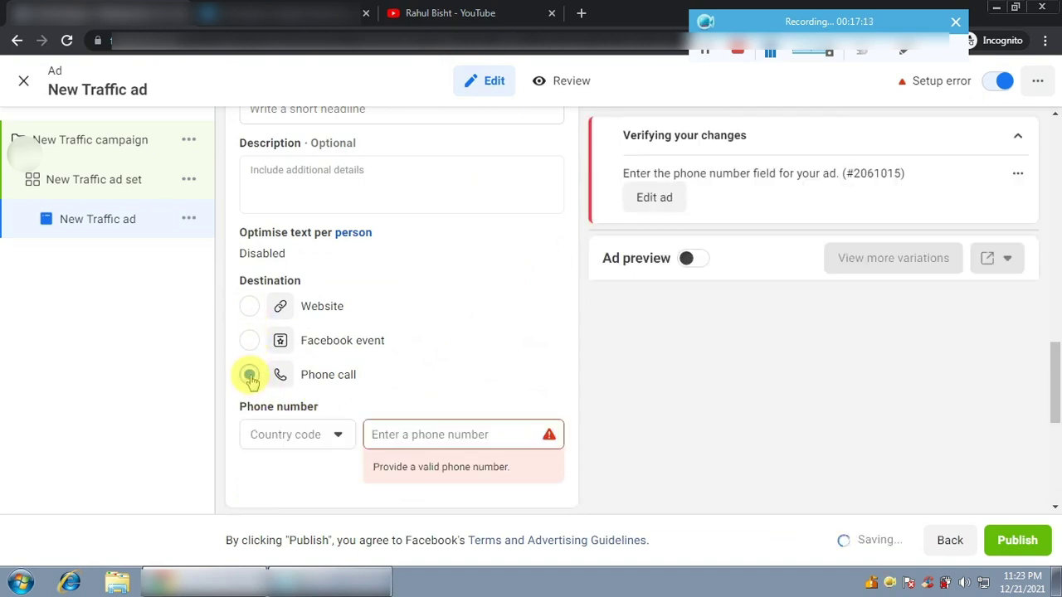
pyautogui.scroll(4, 501, 337)
pyautogui.scroll(5, 502, 334)
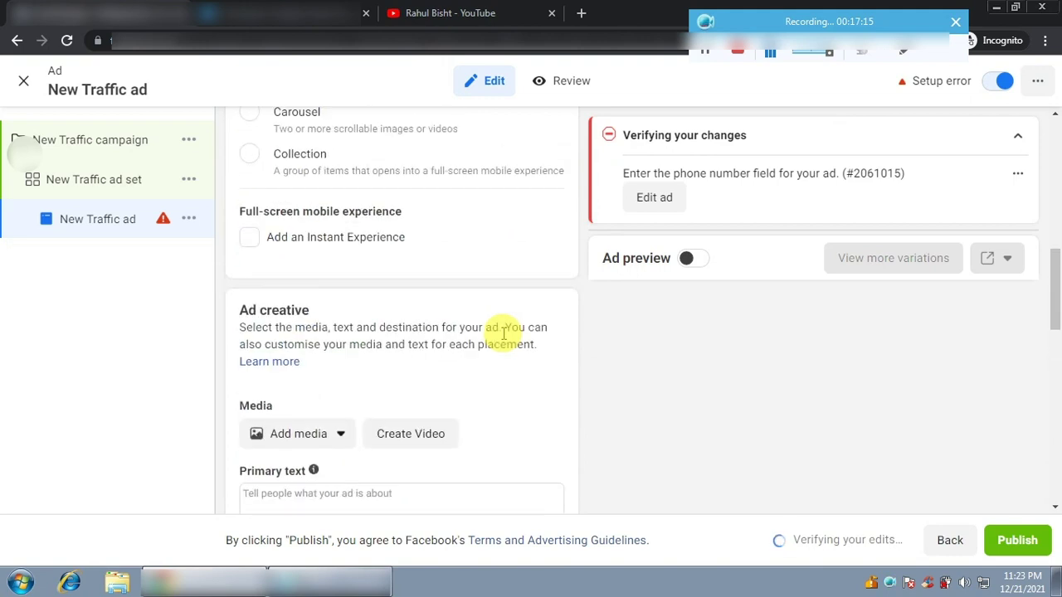
pyautogui.scroll(3, 501, 340)
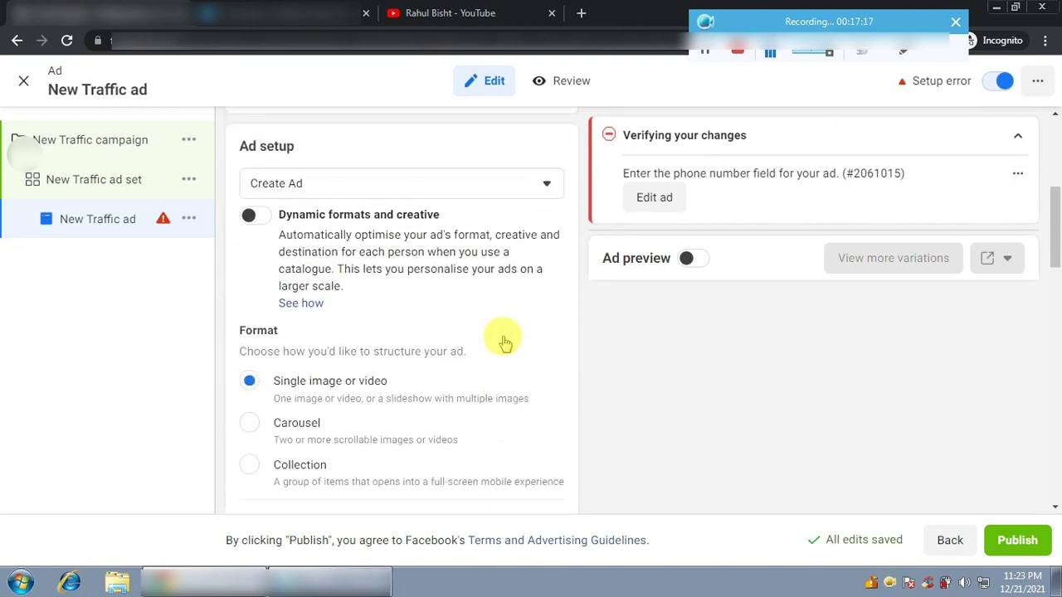
pyautogui.scroll(-5, 502, 340)
pyautogui.scroll(-6, 502, 341)
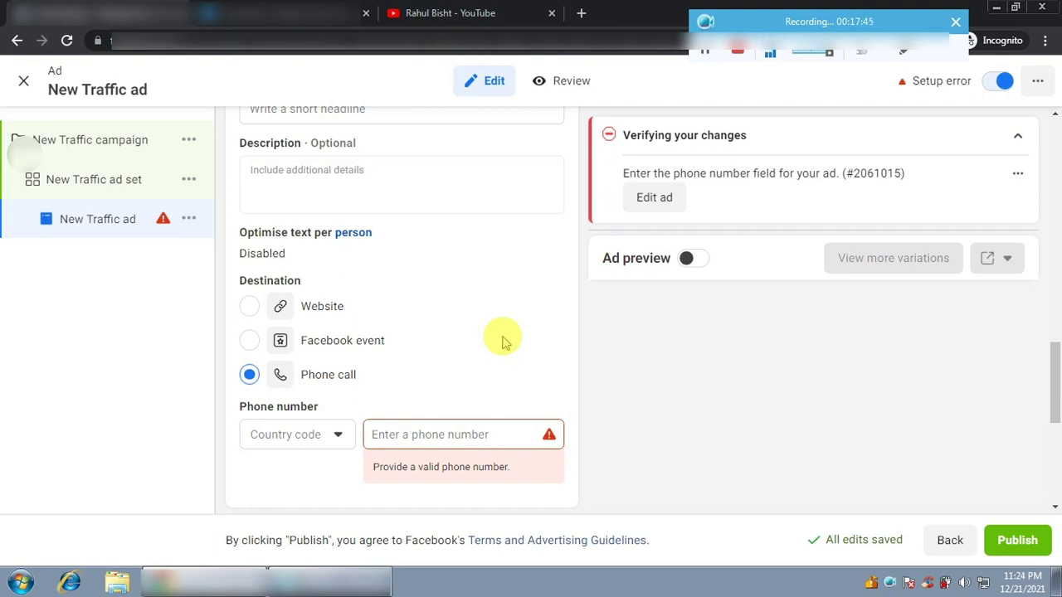
# Close the Traffic ad editor without publishing the draft items
pyautogui.click(25, 85)
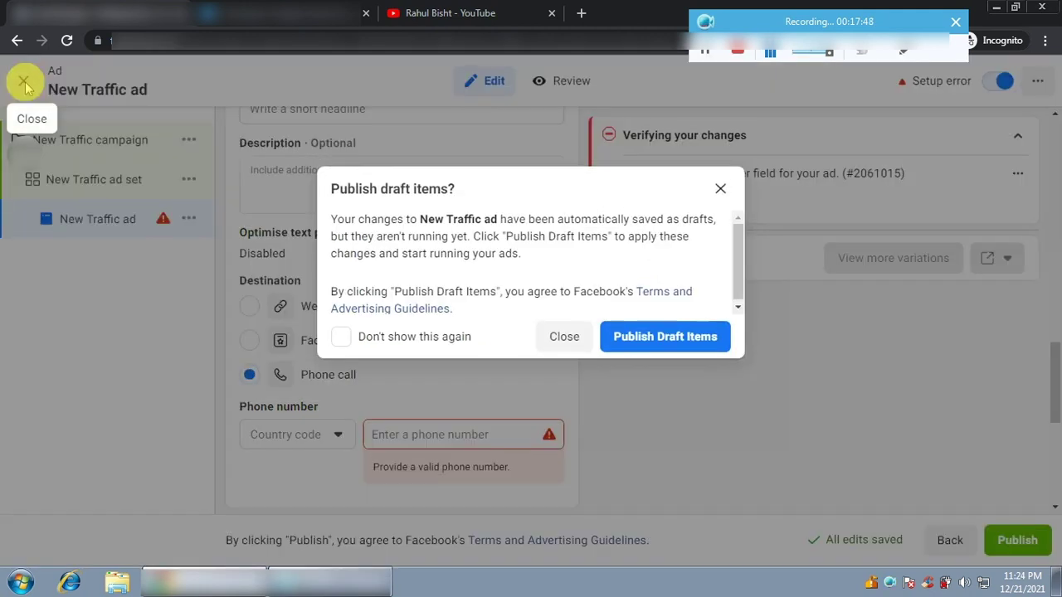
pyautogui.click(569, 340)
# Switch to the instructor's YouTube channel and look over its uploaded videos
pyautogui.click(402, 13)
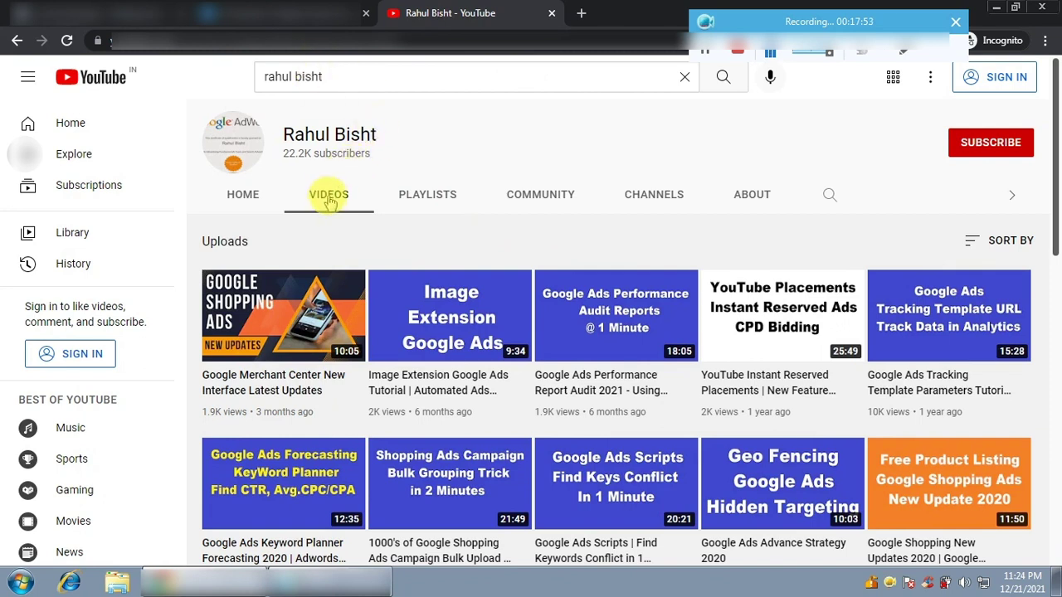
pyautogui.scroll(-1, 680, 284)
pyautogui.scroll(1, 685, 319)
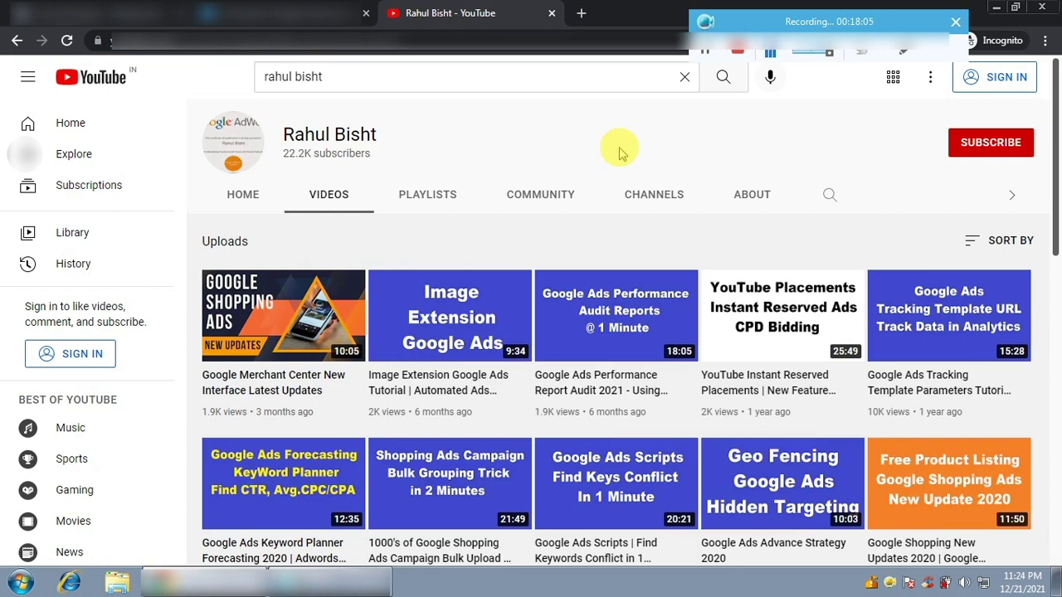
# Bring up the Notepad notes, highlight the contact phone number and e-mail address, and minimize the notes
pyautogui.click(273, 580)
pyautogui.click(428, 269)
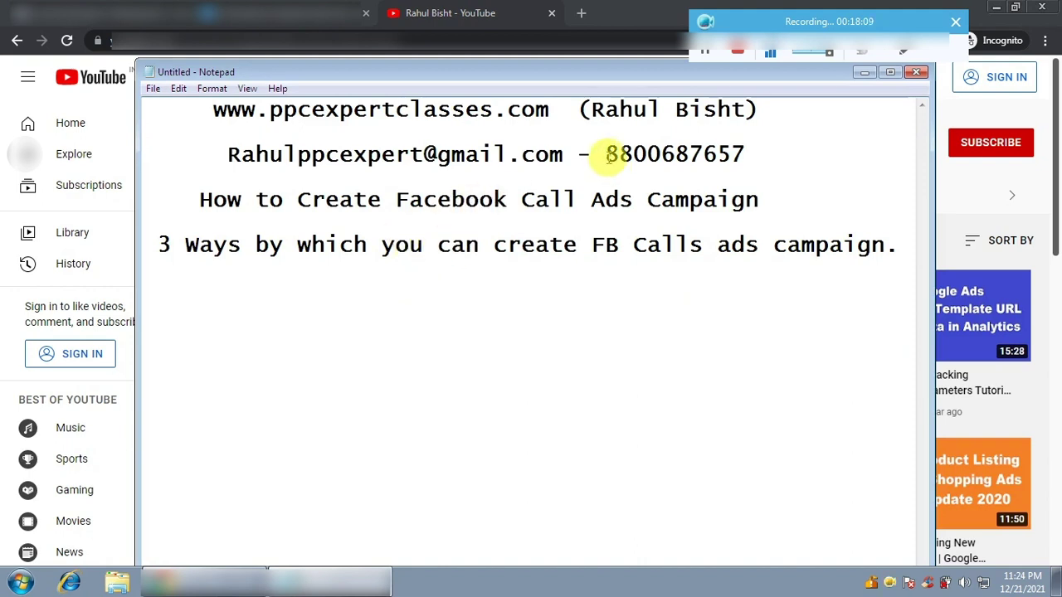
pyautogui.moveTo(610, 156); pyautogui.dragTo(746, 153)
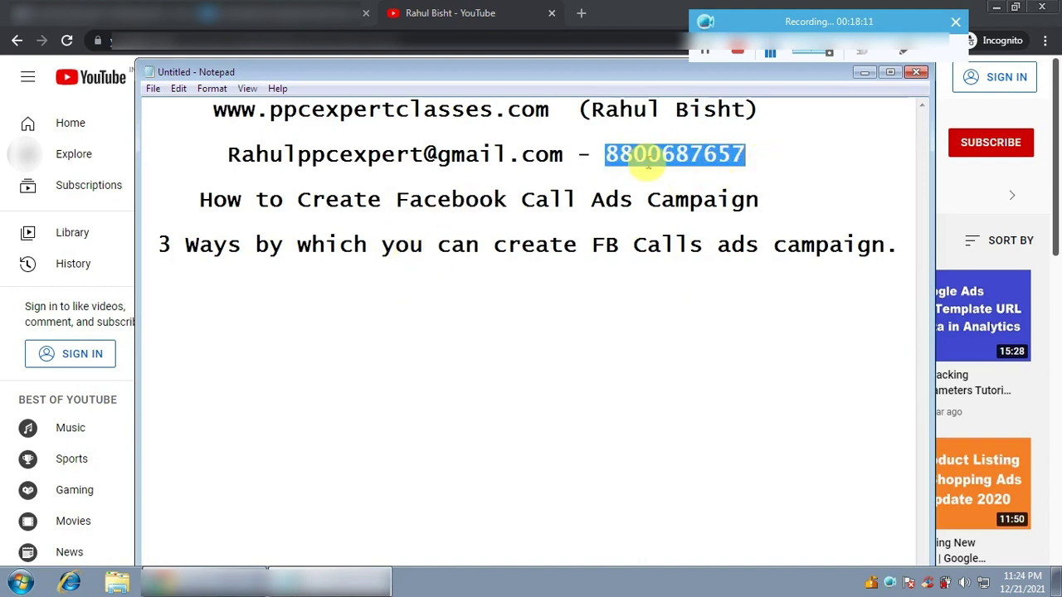
pyautogui.moveTo(228, 156); pyautogui.dragTo(593, 154)
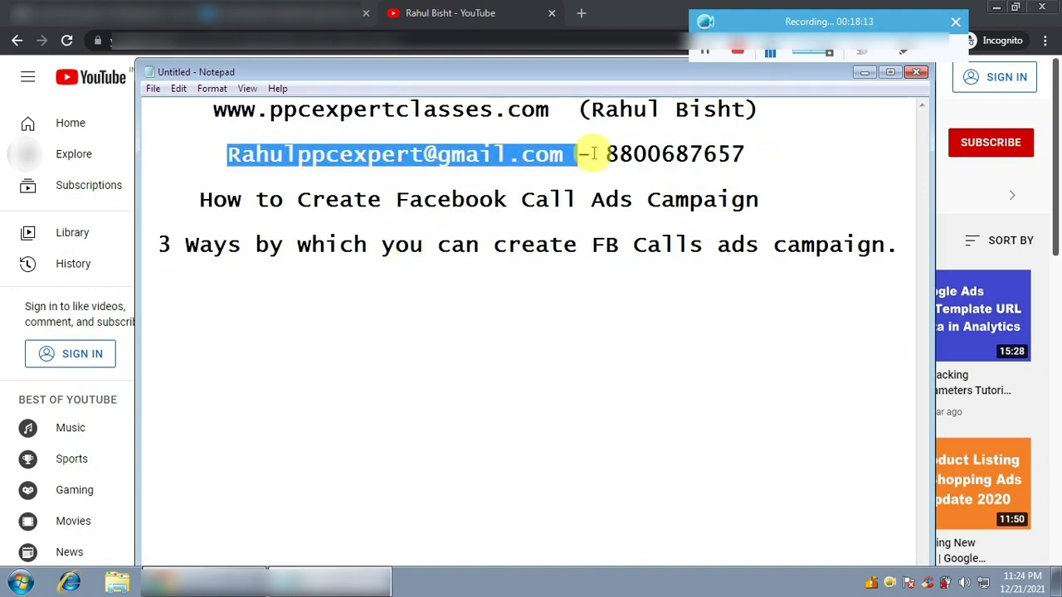
pyautogui.click(864, 72)
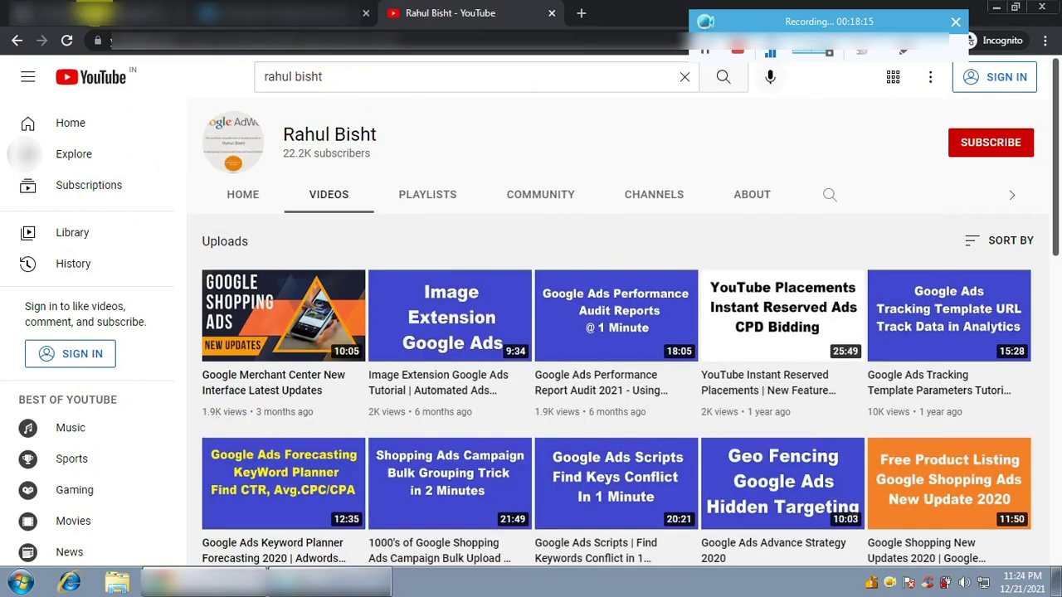
# Return to Ads Manager, clear the ad set, ad and campaign selections, and show the list of all campaigns
pyautogui.click(93, 13)
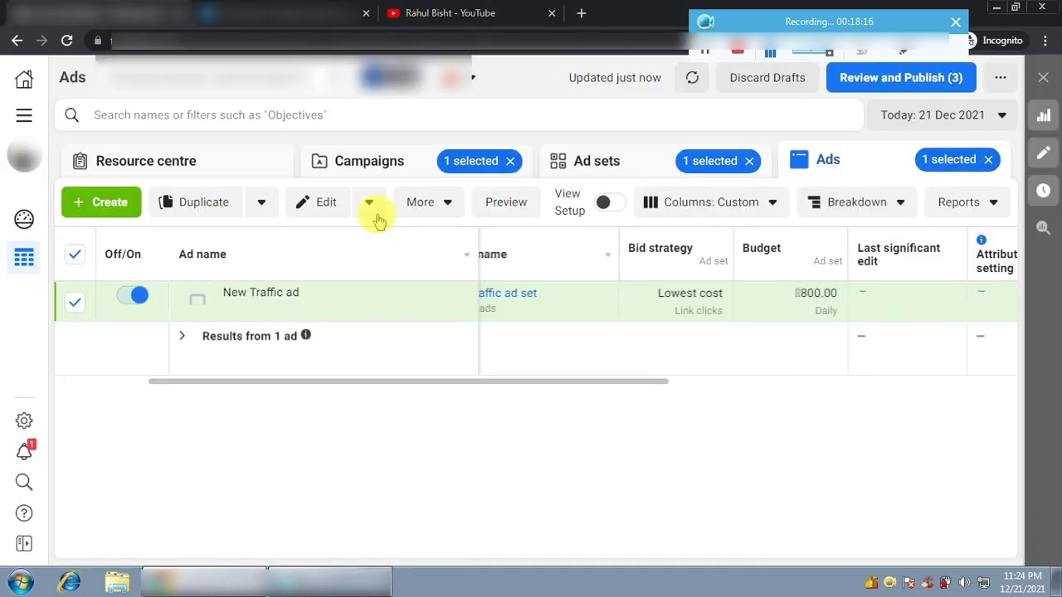
pyautogui.click(749, 161)
pyautogui.click(986, 160)
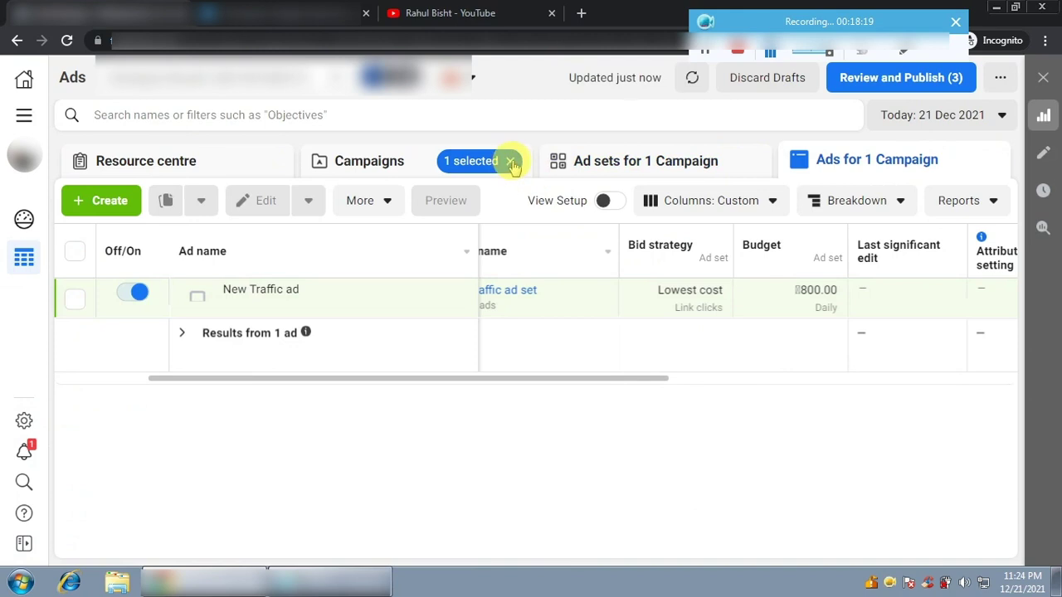
pyautogui.click(510, 161)
pyautogui.click(386, 161)
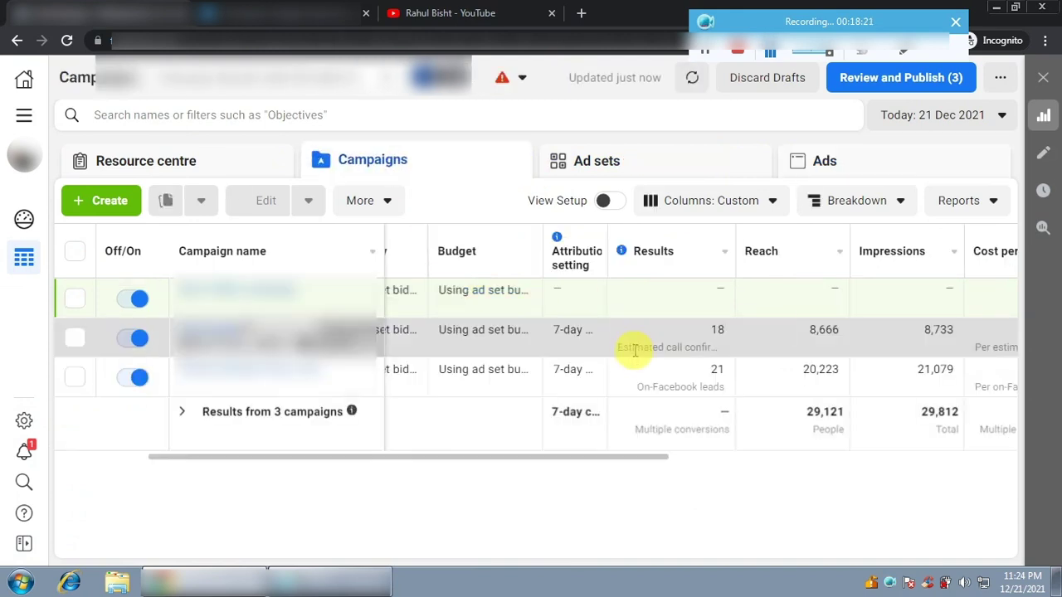
# Reload the campaigns list and compare the cost per result of the call campaign and the on-Facebook leads campaign
pyautogui.click(67, 41)
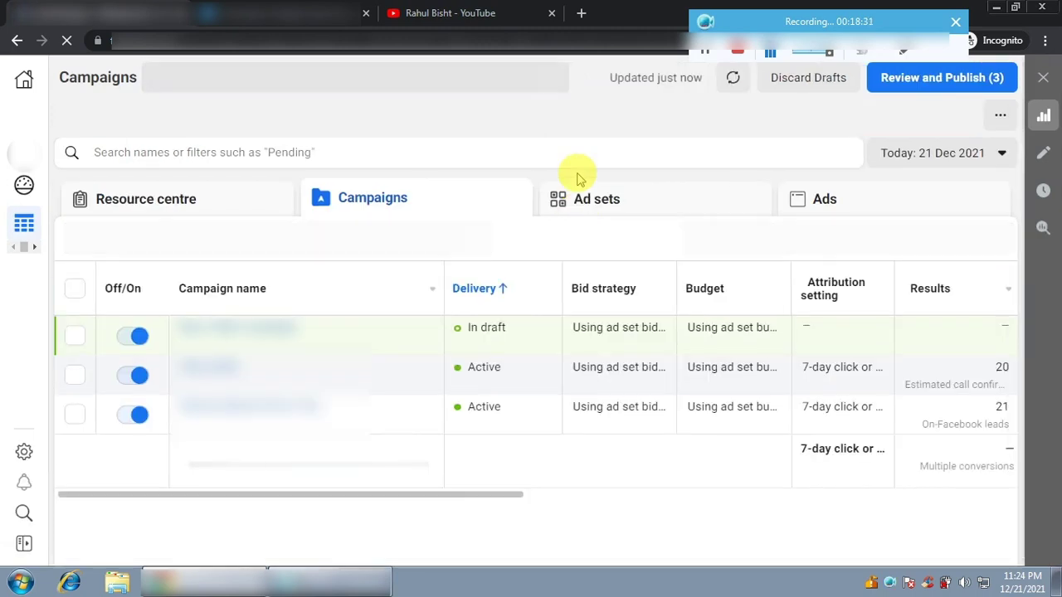
pyautogui.moveTo(497, 495); pyautogui.dragTo(635, 495)
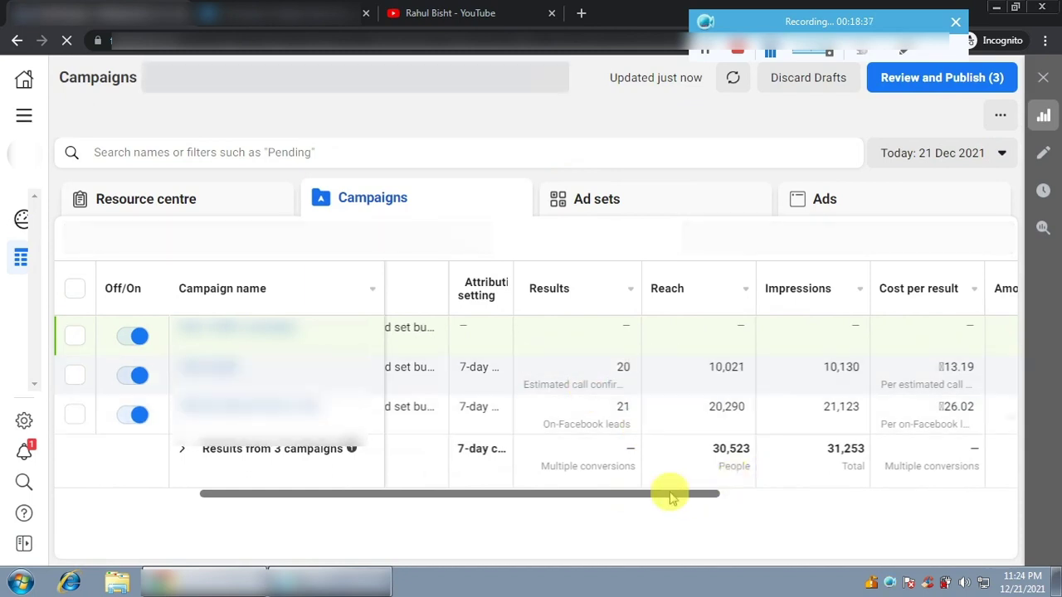
pyautogui.moveTo(672, 496); pyautogui.dragTo(759, 482)
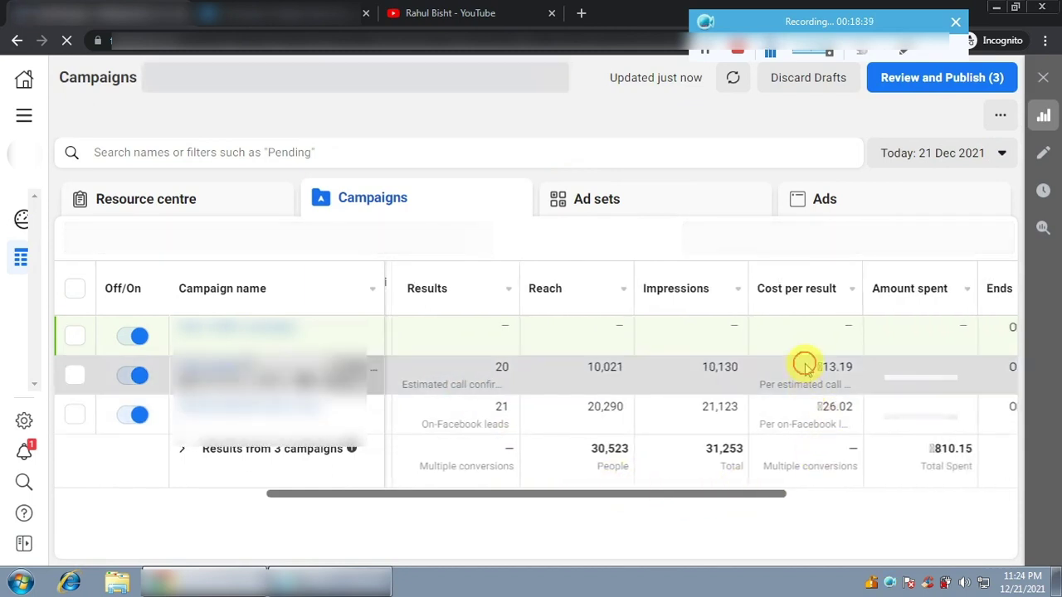
pyautogui.click(858, 372)
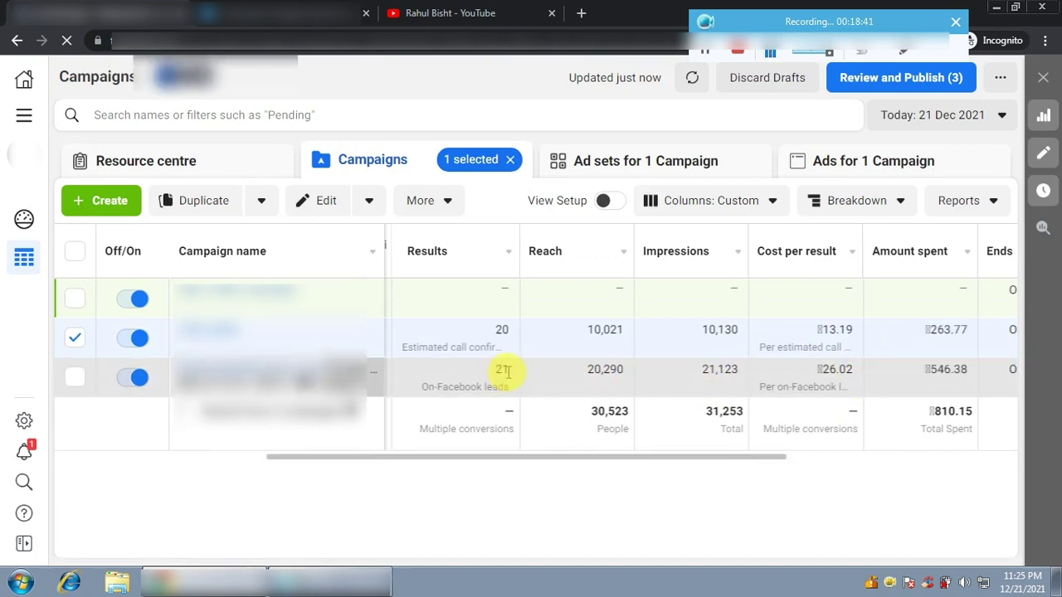
pyautogui.moveTo(820, 369); pyautogui.dragTo(850, 371)
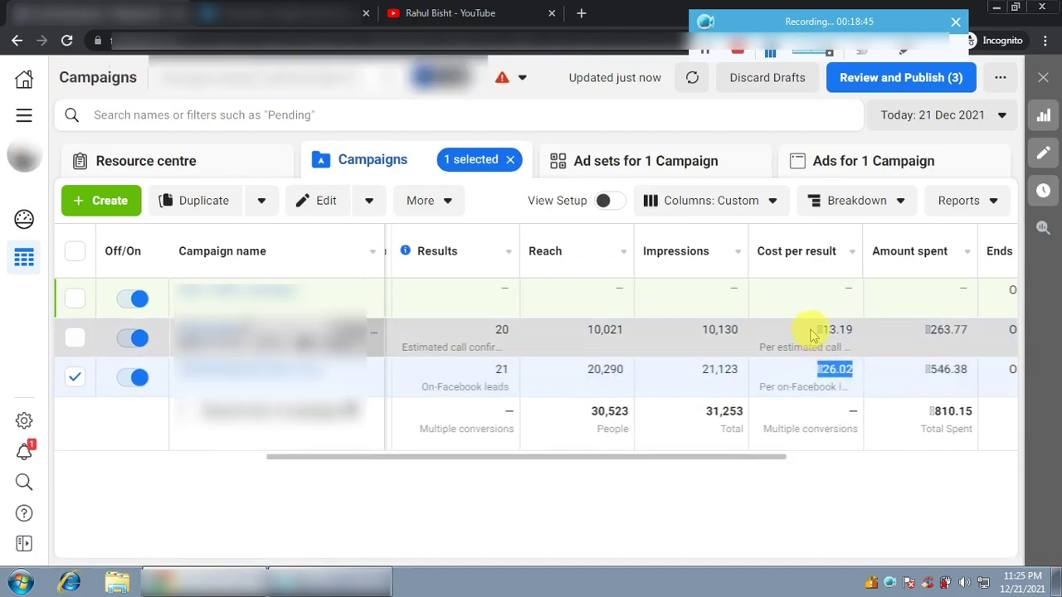
pyautogui.moveTo(810, 332); pyautogui.dragTo(841, 350)
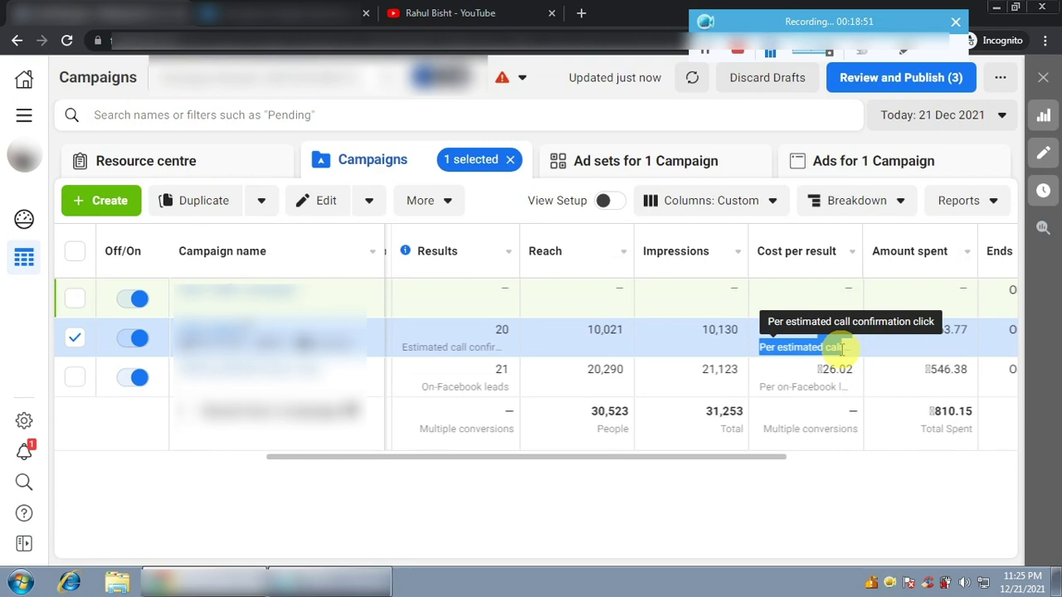
# Examine the amount spent and video metric columns, and return to the call campaign's cost per result
pyautogui.click(821, 456)
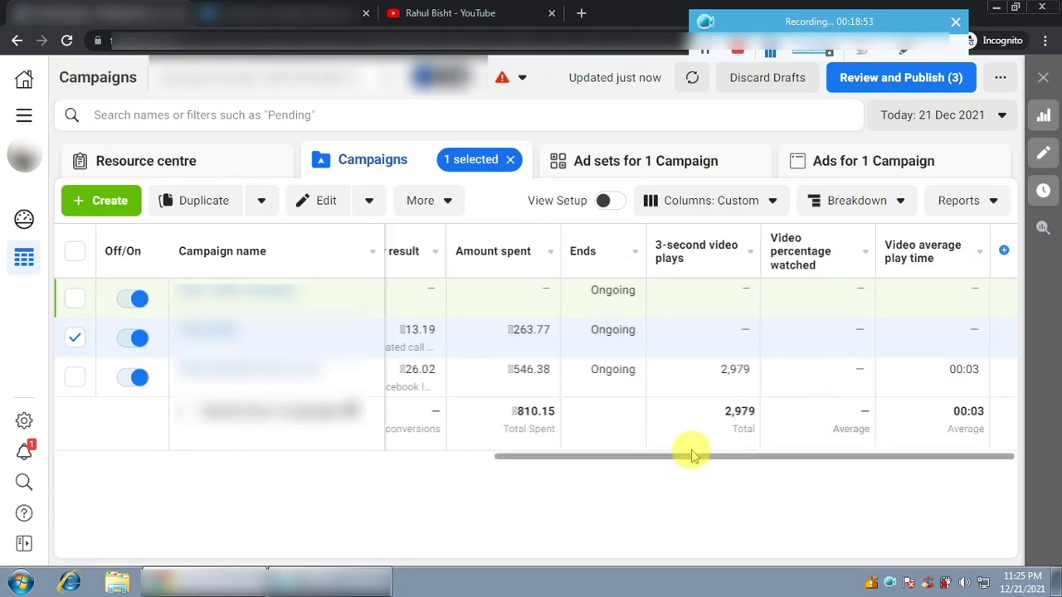
pyautogui.moveTo(693, 456); pyautogui.dragTo(551, 456)
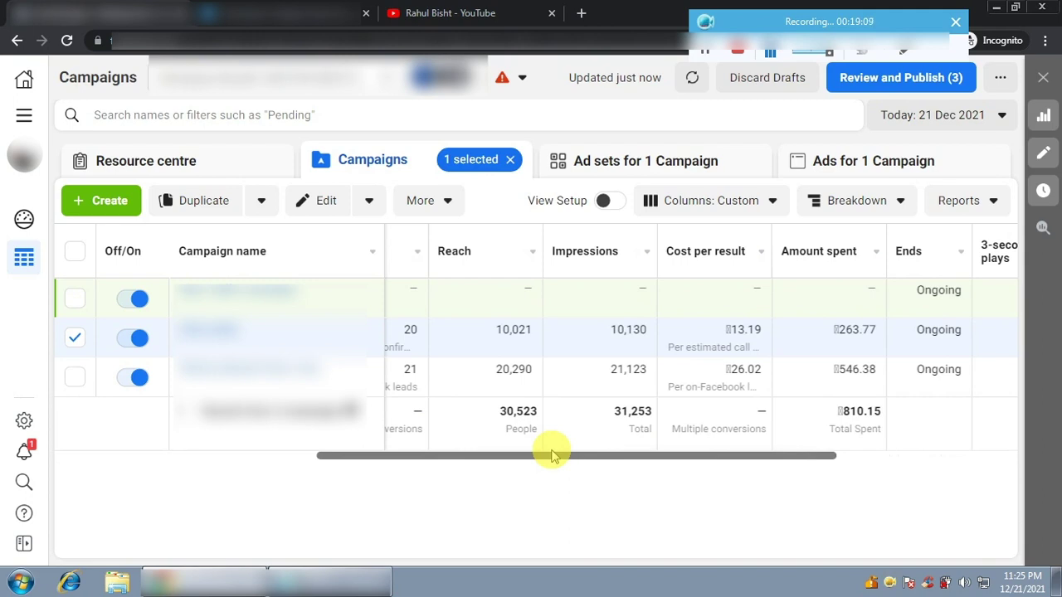
pyautogui.moveTo(581, 457); pyautogui.dragTo(609, 457)
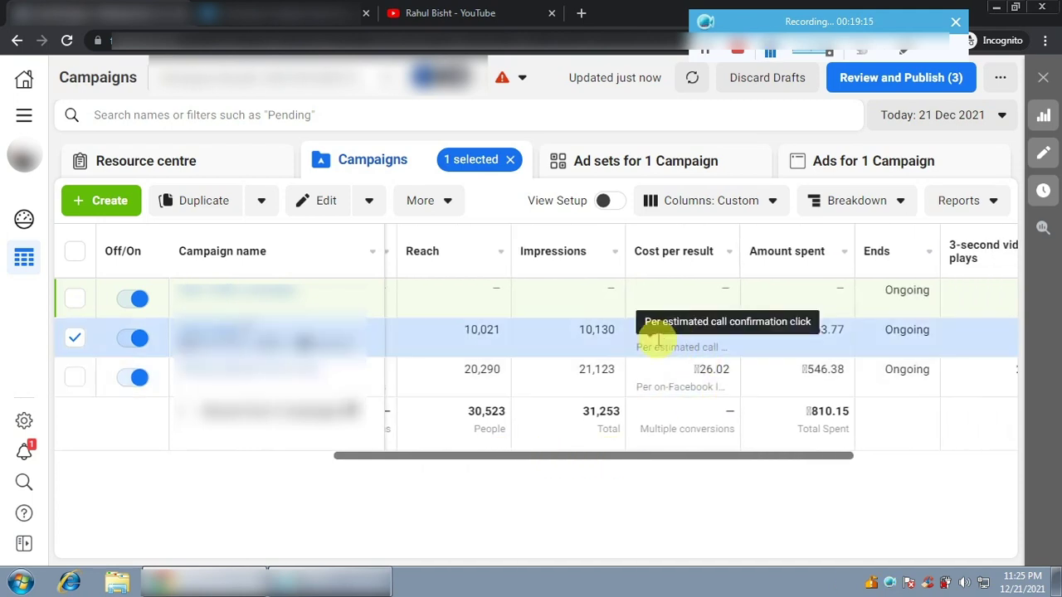
# Switch to the Notepad notes about creating Facebook call ads campaigns
pyautogui.click(332, 582)
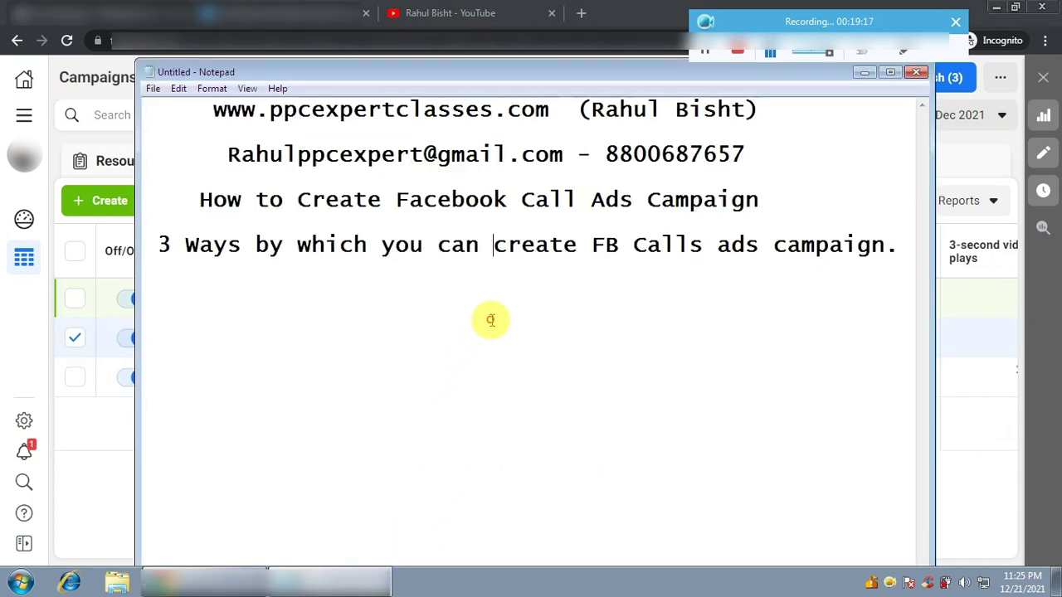